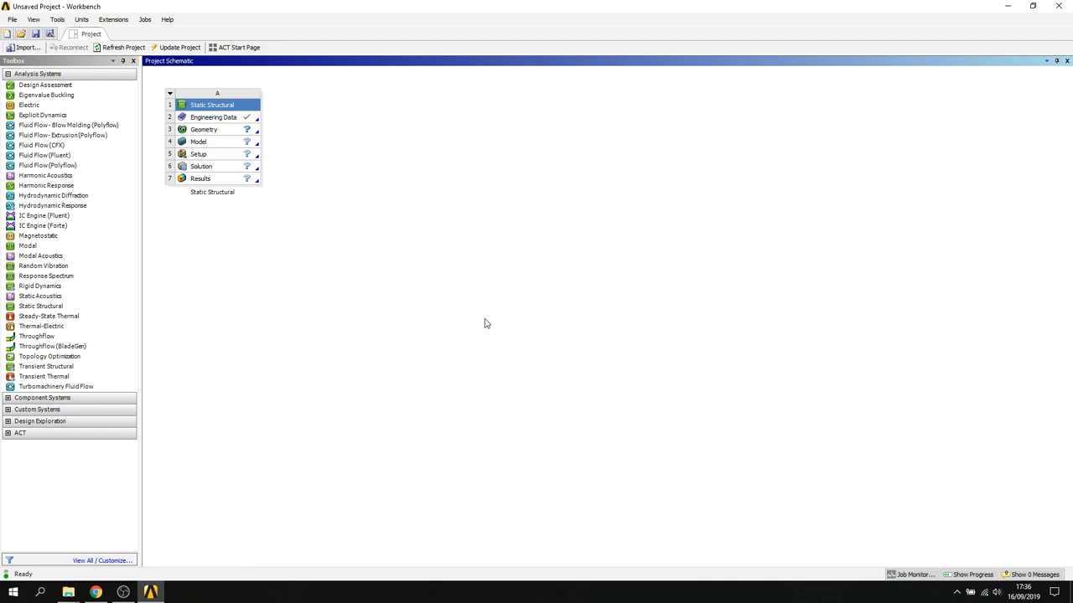
- Open a new DesignModeler geometry for the Static Structural system and add a construction point defined by Manual Input
right_click(209, 134)
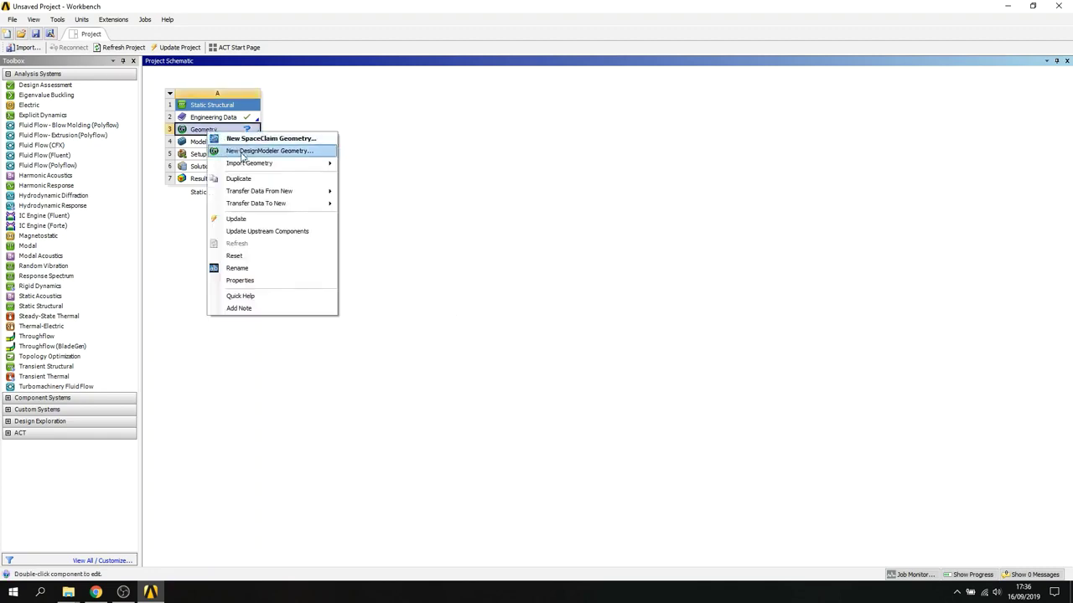
click(242, 151)
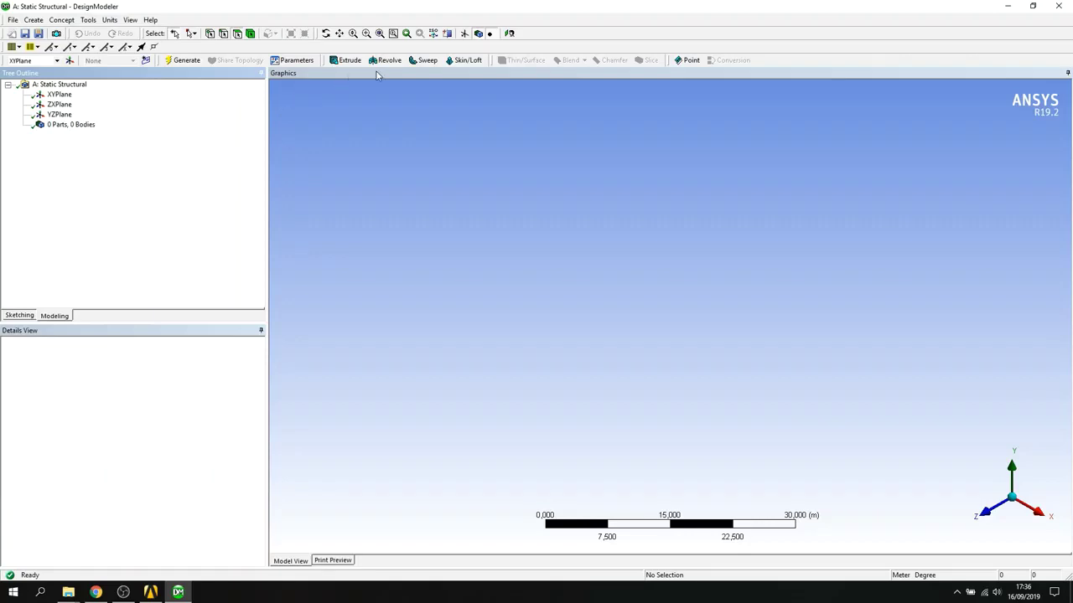
click(689, 60)
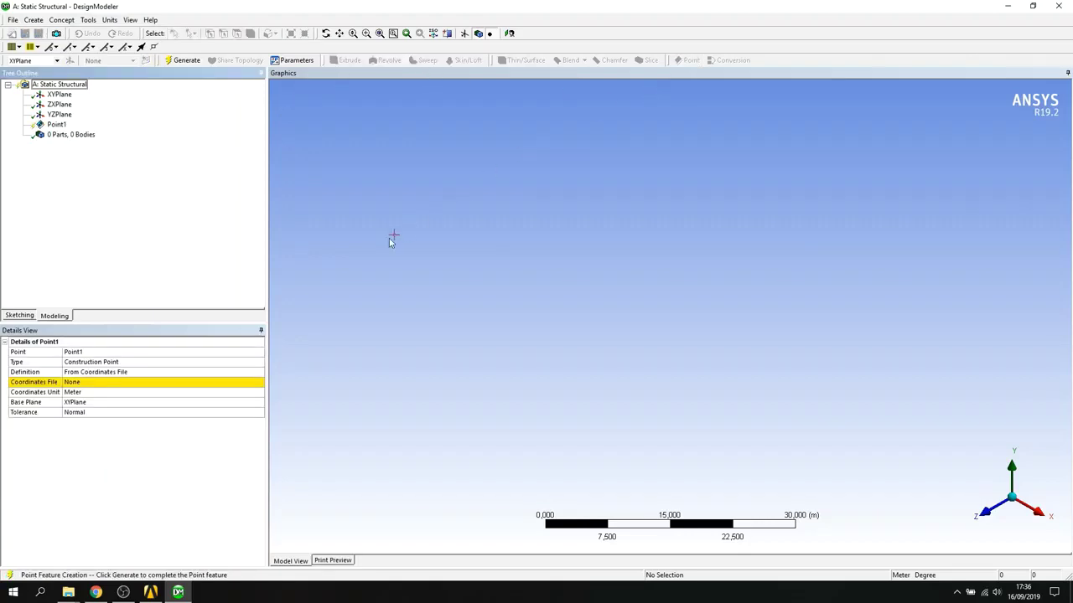
click(128, 374)
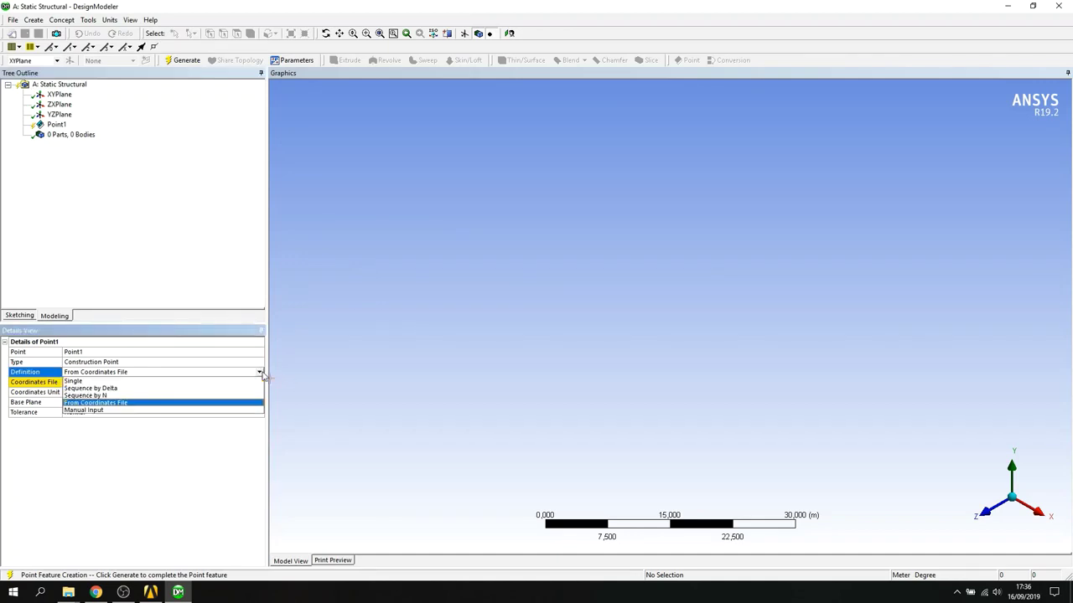
click(259, 372)
click(125, 411)
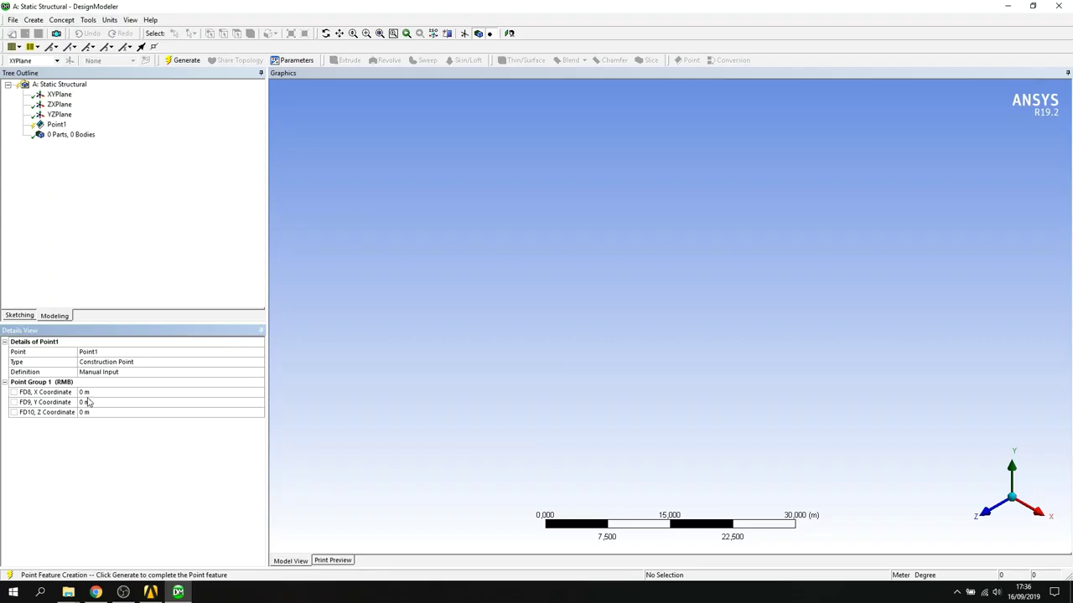
- Set the first point's coordinates to X -6 m, Y 0 m and Z -0,6 m and generate it
click(87, 393)
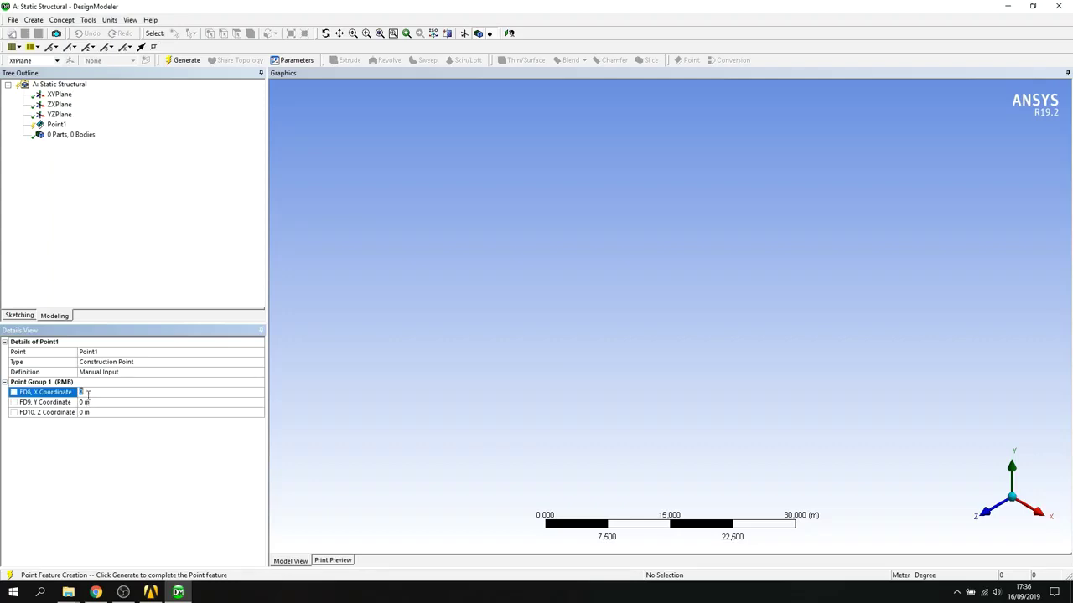
text(-6)
click(87, 403)
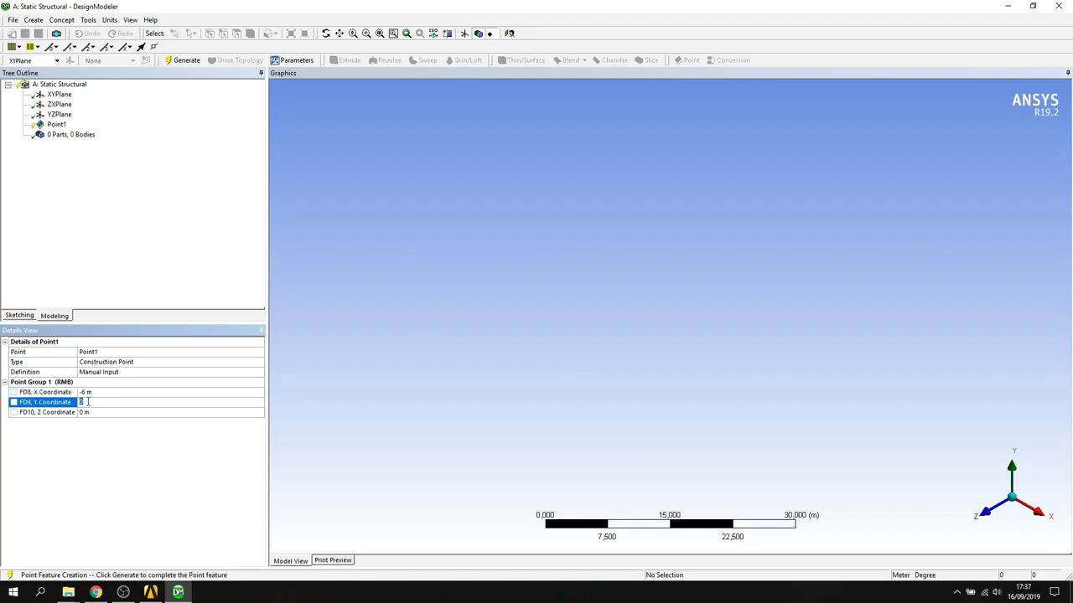
text(0)
key(Return)
click(91, 412)
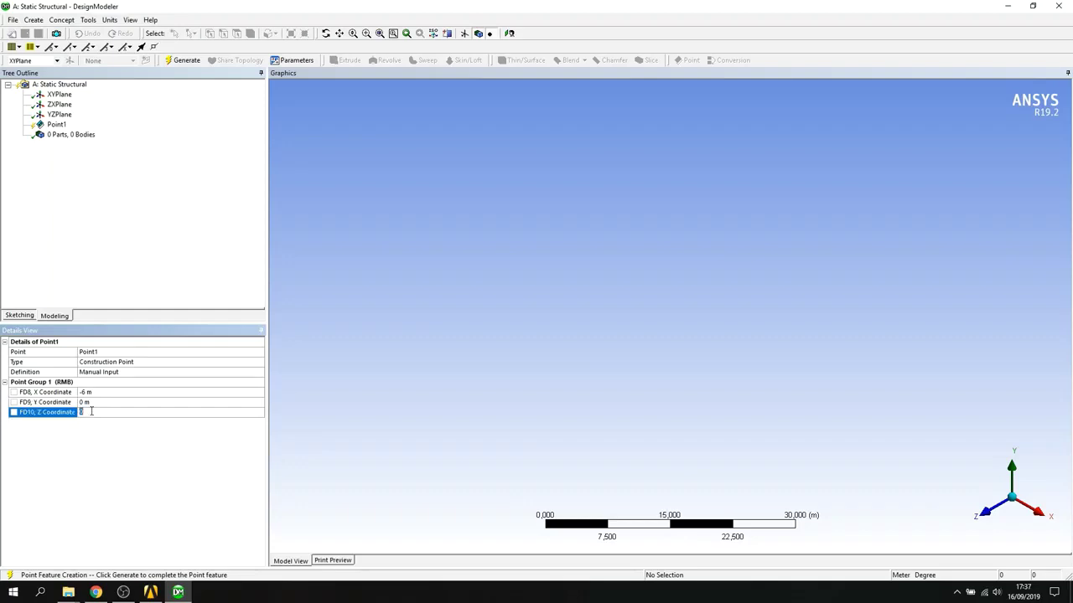
text(-2)
key(Return)
click(187, 61)
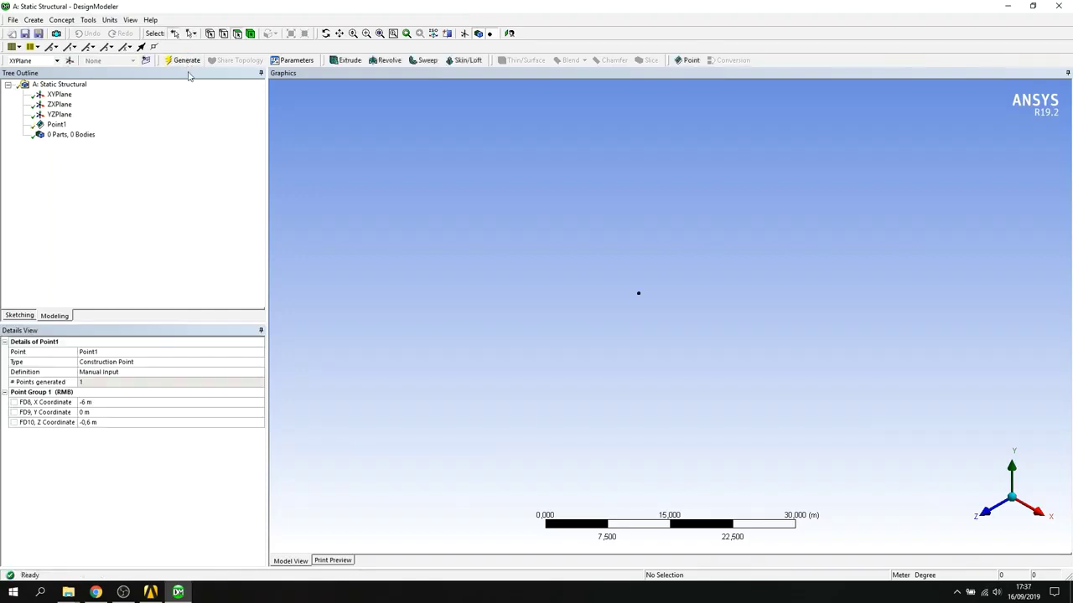
- Generate a second construction point by Manual Input at X -6 m, Y 0 m and Z 0,6 m
click(685, 61)
click(256, 372)
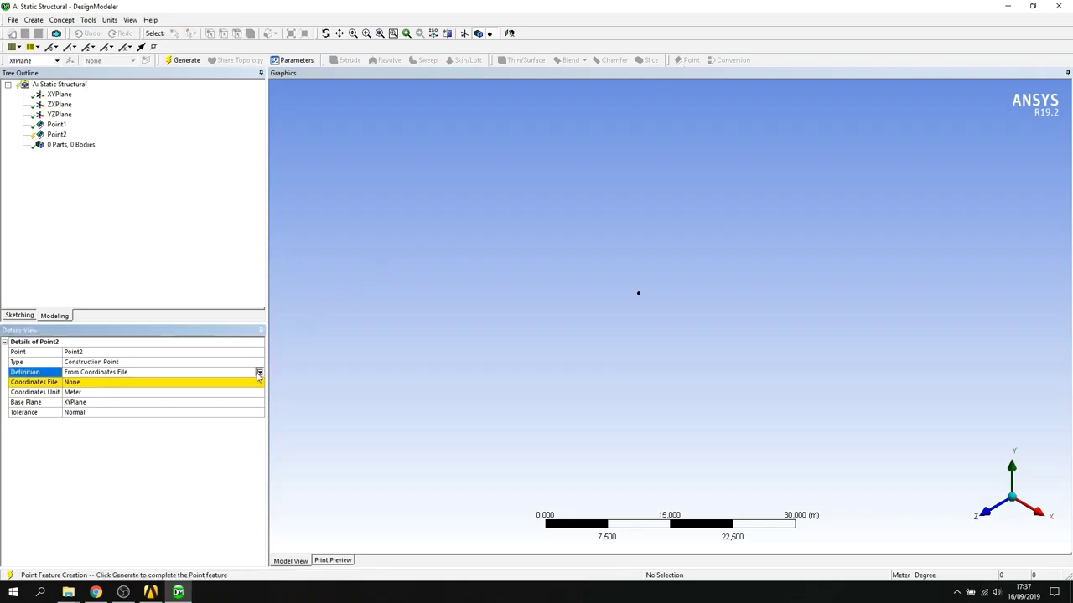
click(259, 372)
click(177, 410)
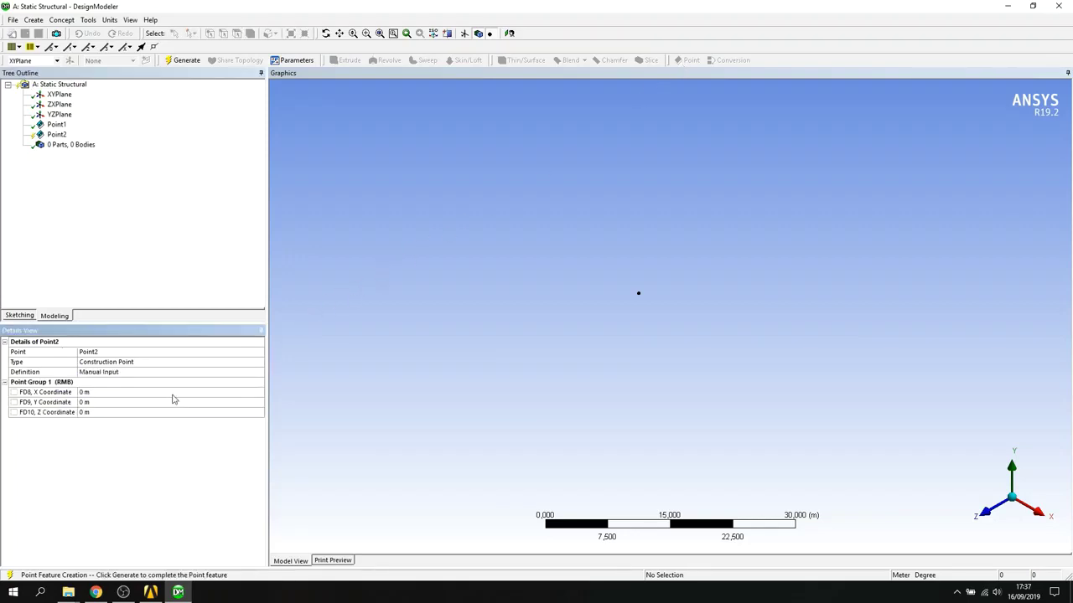
click(173, 392)
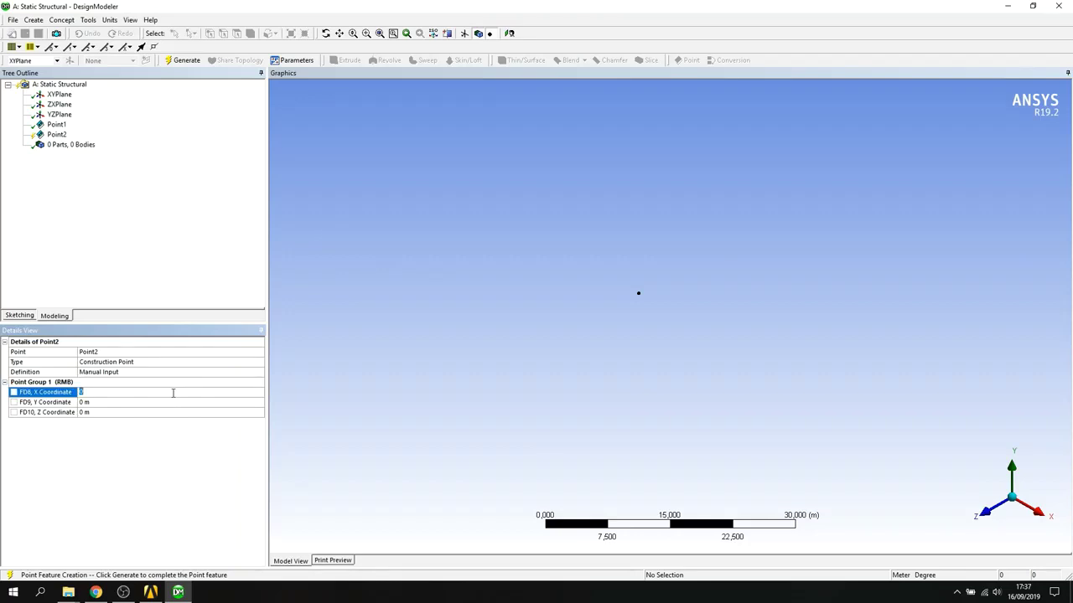
text(-6)
key(Return)
click(161, 403)
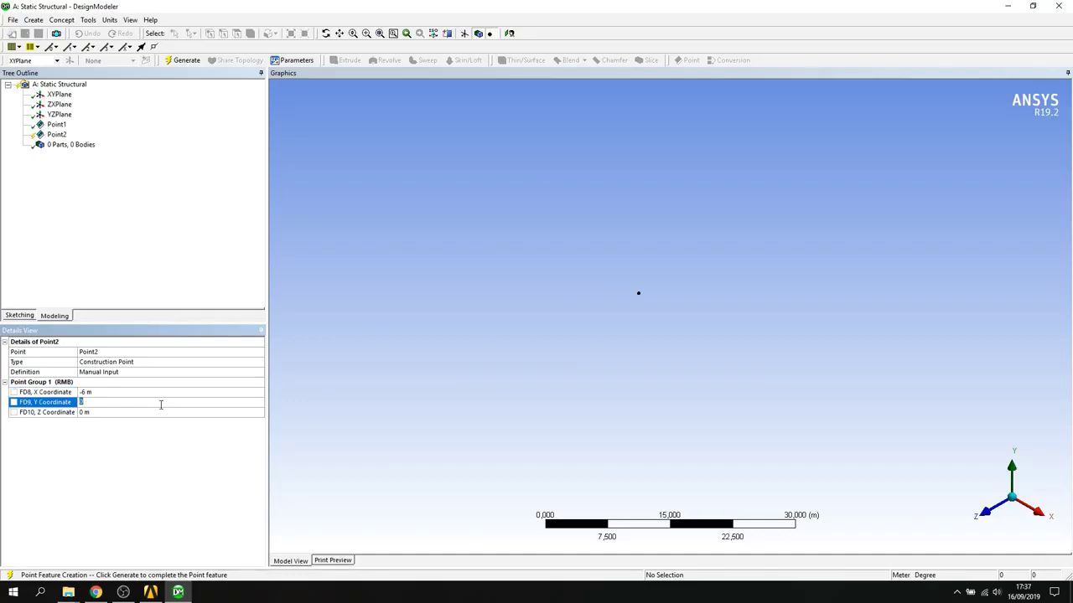
click(151, 412)
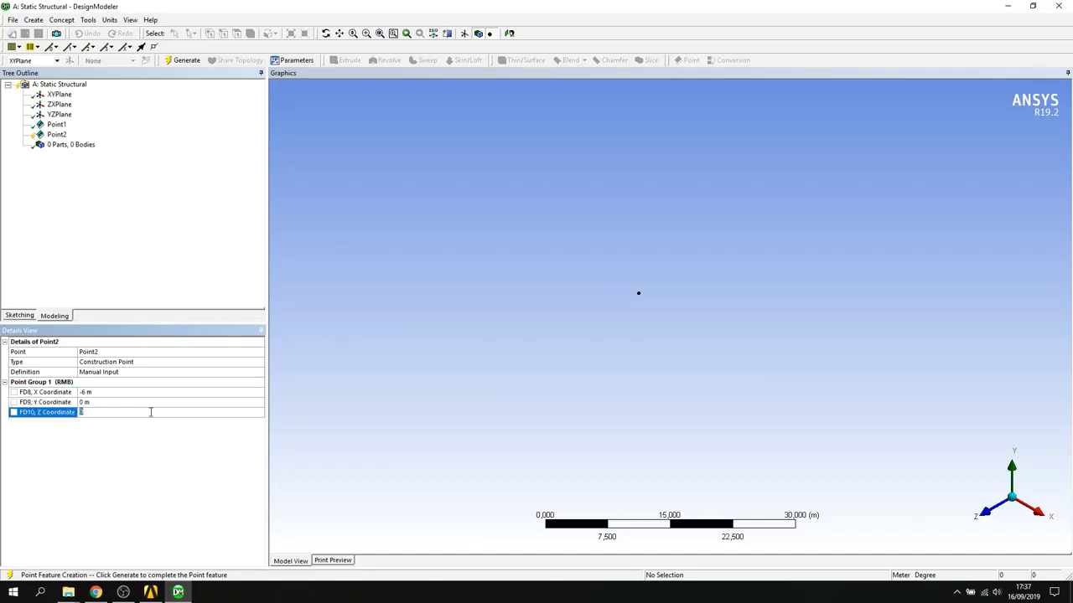
text(0,6)
key(Return)
click(183, 59)
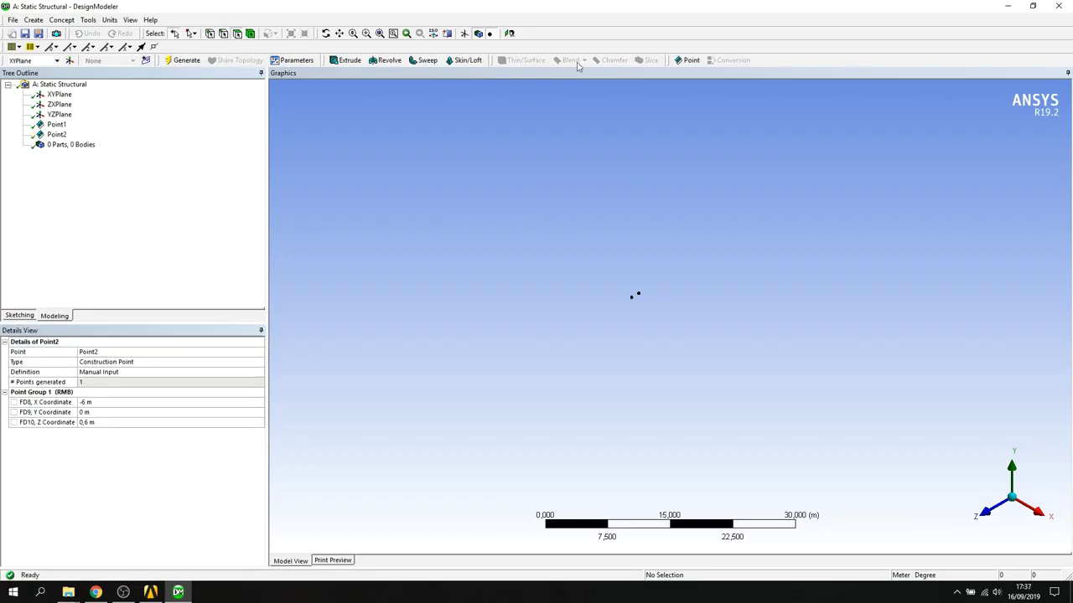
- Generate a third construction point by Manual Input at X -6 m, Y 1,5 m and Z 0 m
click(679, 61)
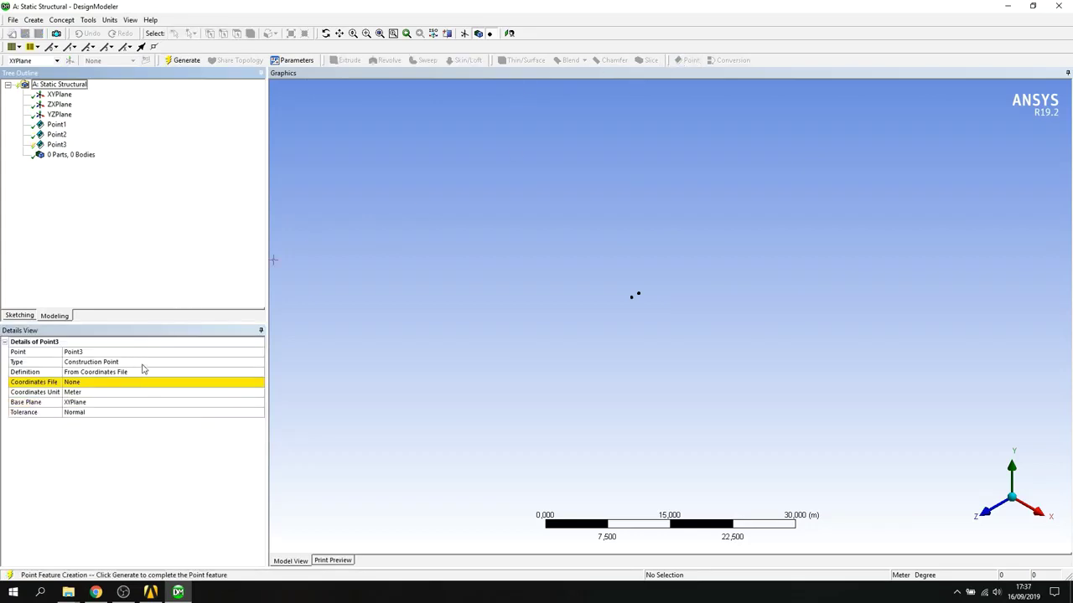
click(142, 371)
click(259, 375)
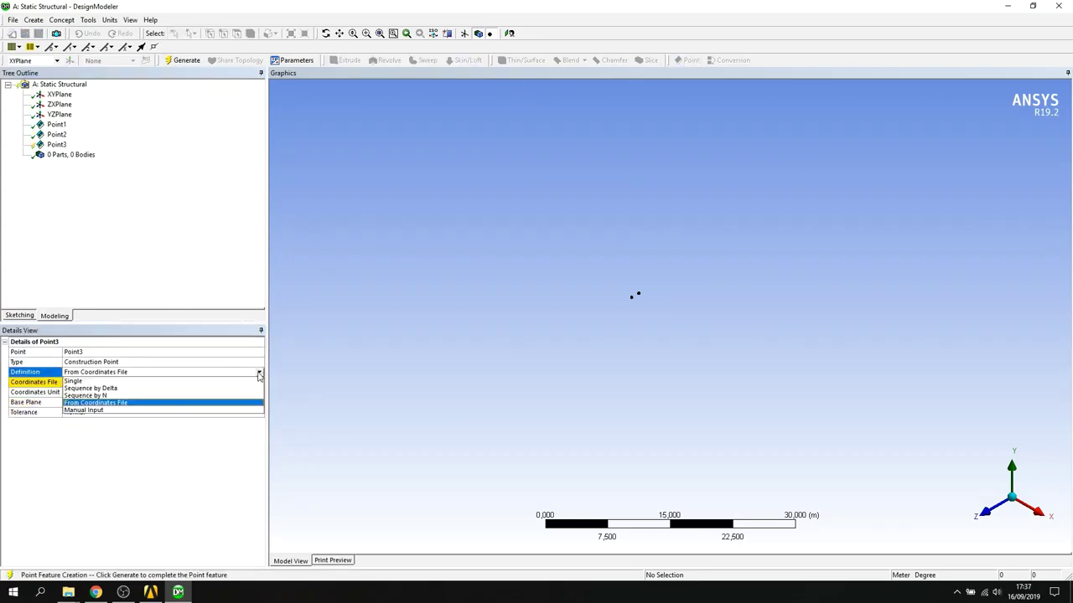
click(172, 410)
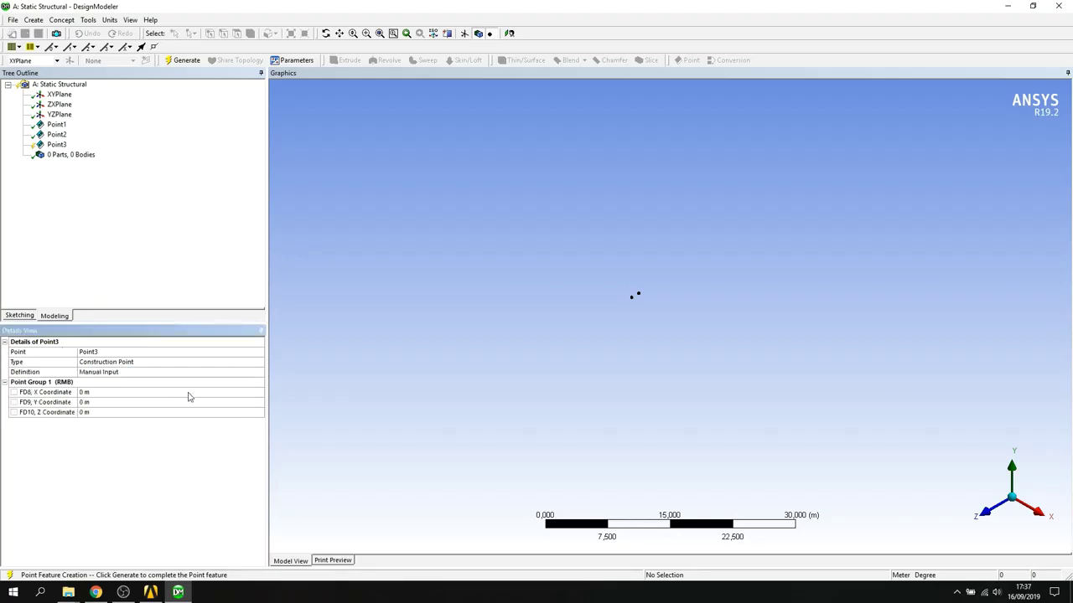
click(189, 392)
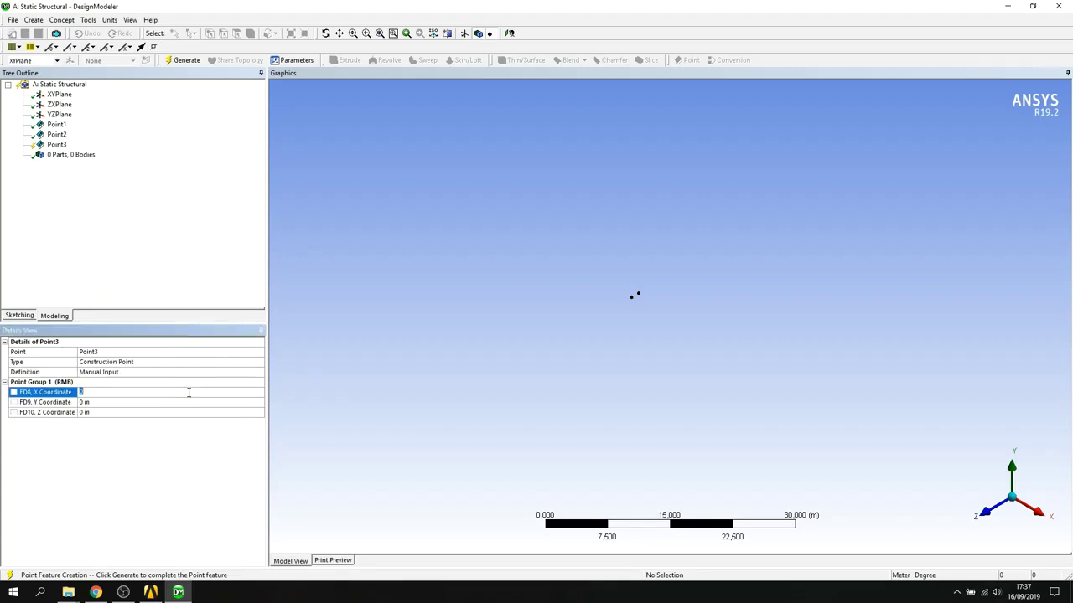
text(-6)
key(Return)
click(169, 406)
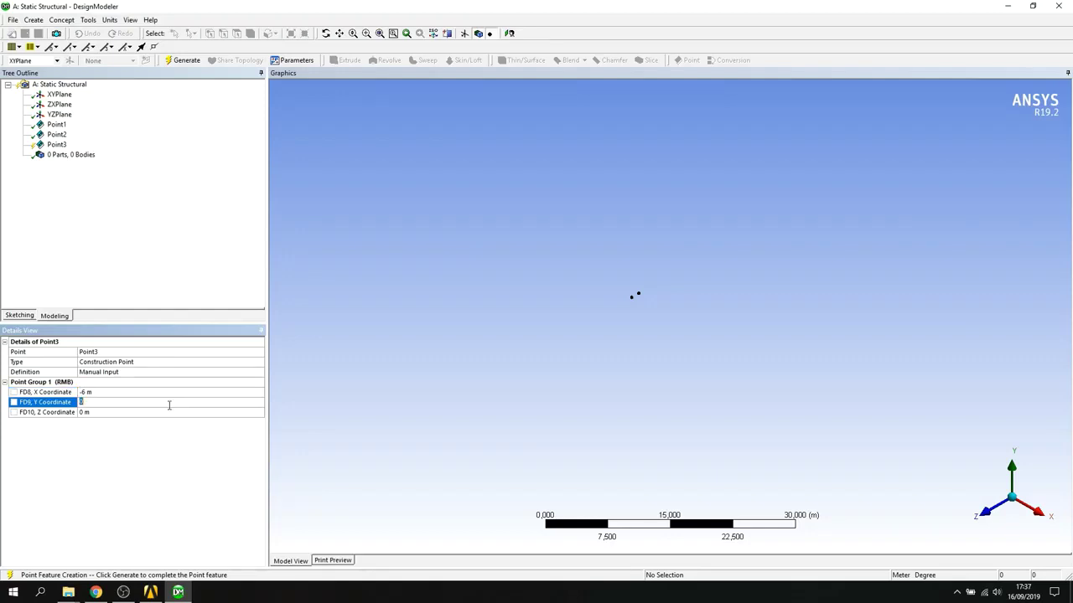
text(1,5)
click(164, 411)
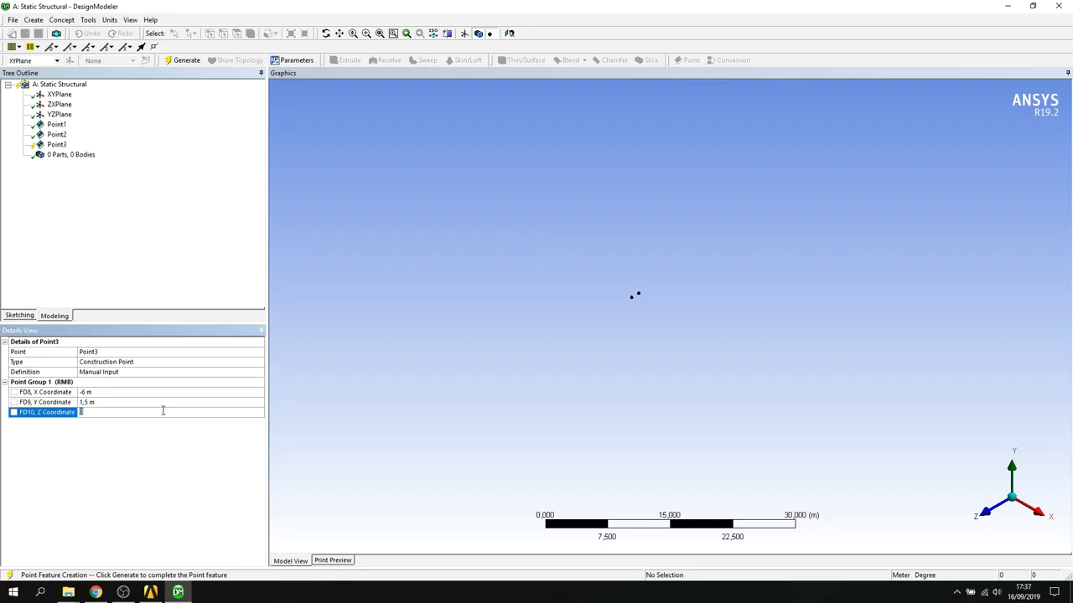
key(Return)
click(186, 60)
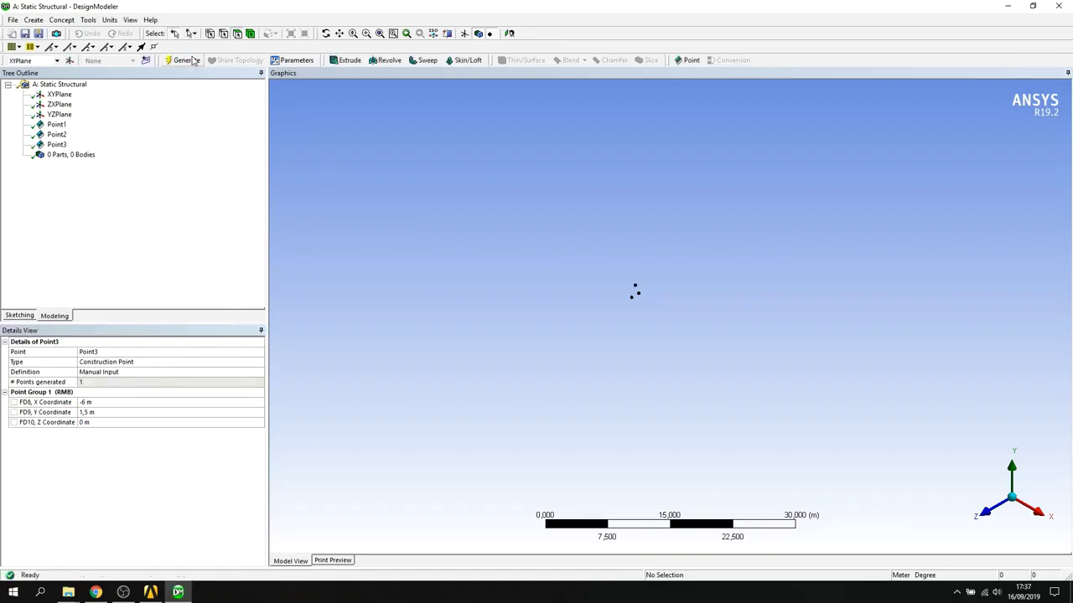
- Add a fourth construction point defined by Manual Input with an X coordinate of -3 m and Y left at 0 m
click(684, 61)
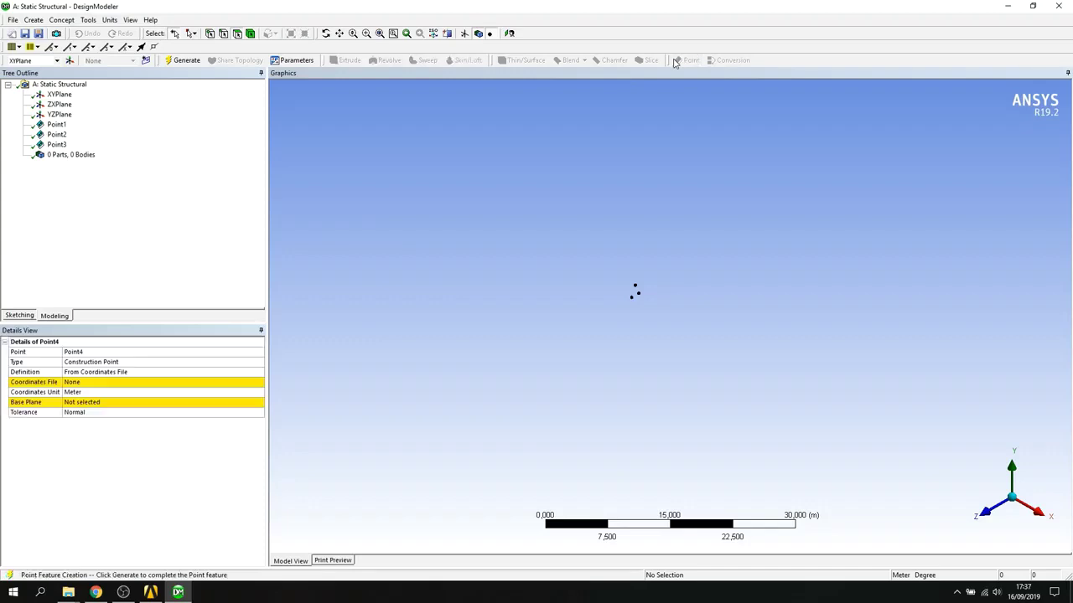
click(191, 374)
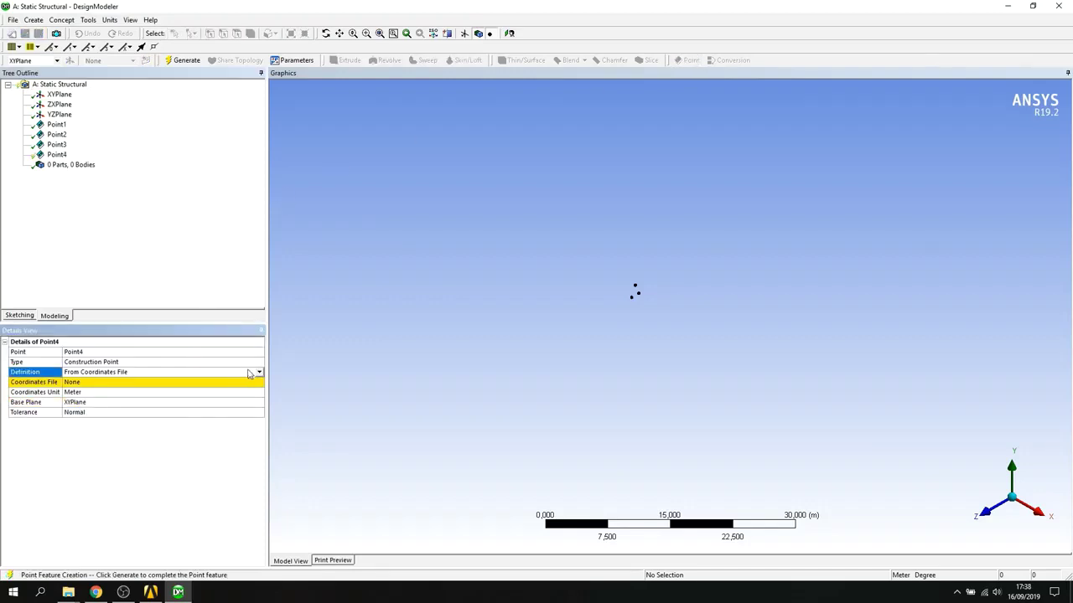
click(193, 374)
click(201, 410)
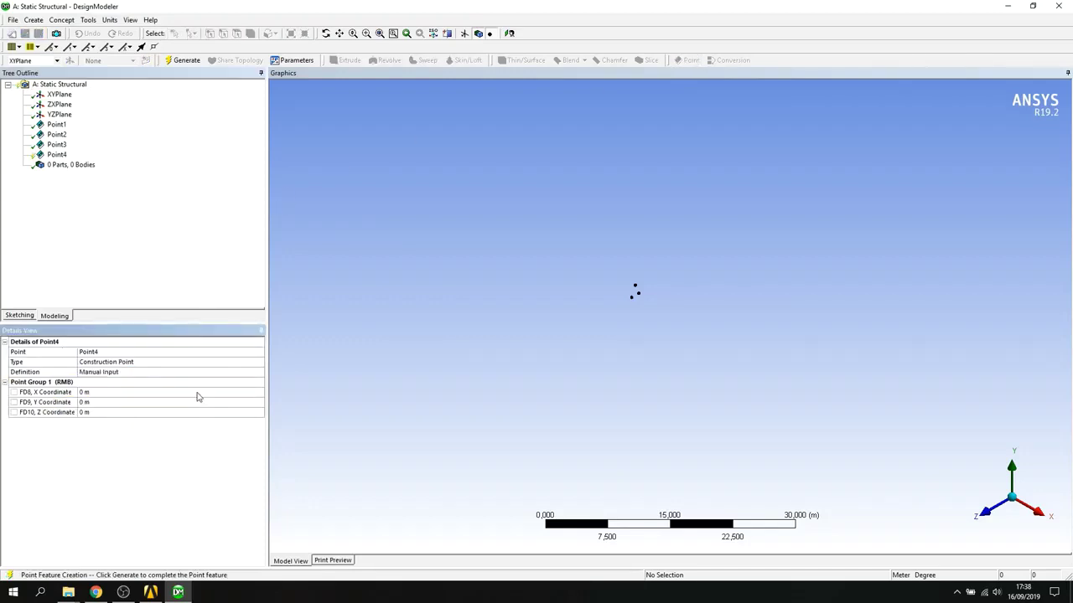
click(198, 392)
text(-3)
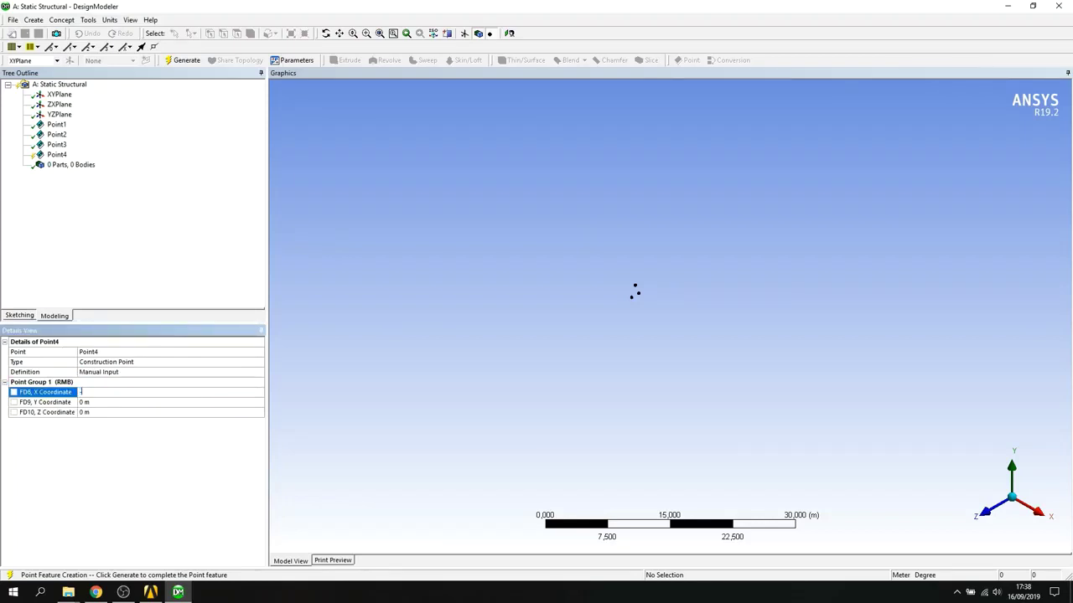
key(Return)
click(176, 403)
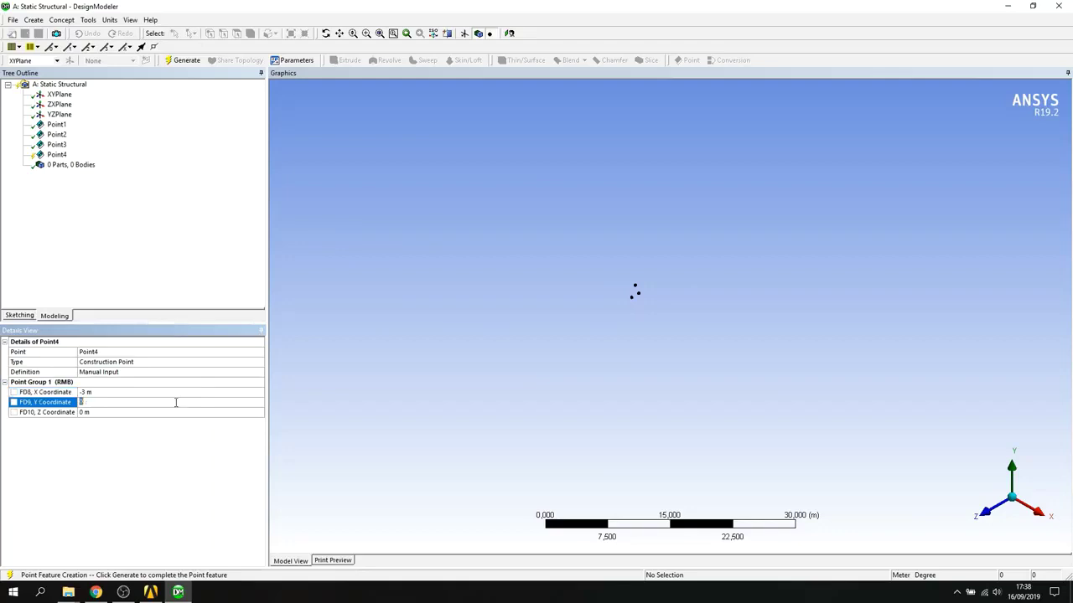
- Set the fourth point's Z coordinate to -0,7 m and generate the point
click(169, 412)
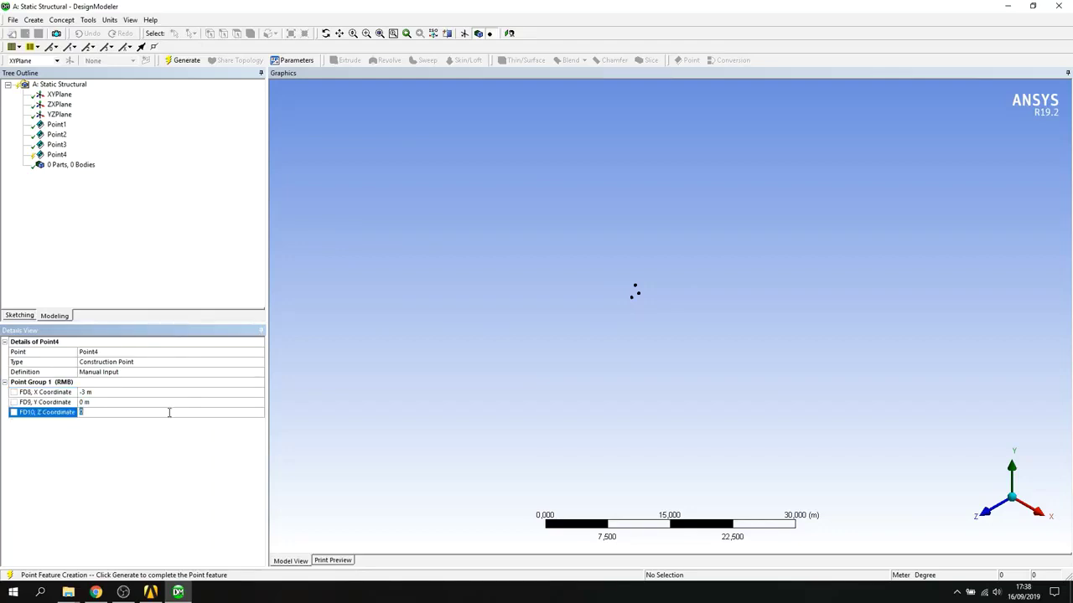
text(1)
text(0)
key(BackSpace)
key(BackSpace)
key(BackSpace)
key(BackSpace)
text(-0,7)
key(Return)
click(192, 61)
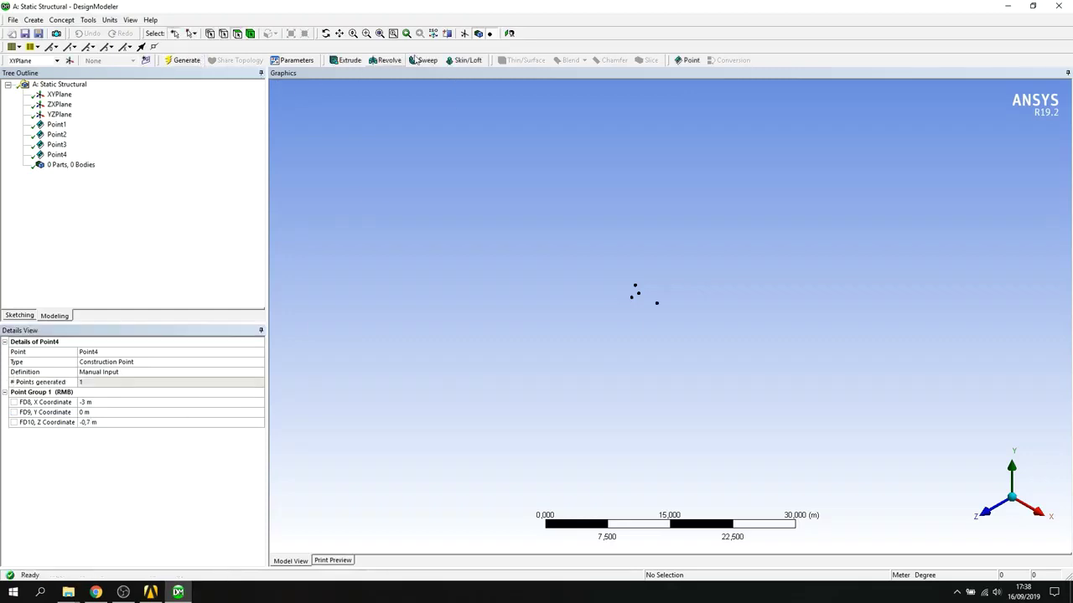
- Generate a fifth construction point by Manual Input at X -3 m, Y 0 m and Z 0,7 m
click(689, 60)
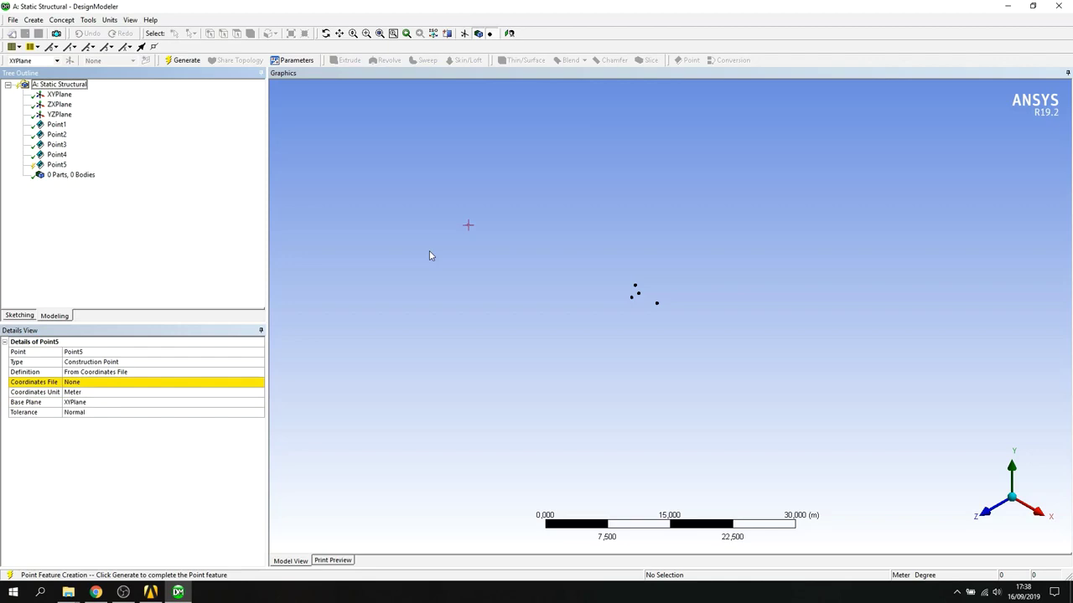
click(241, 372)
click(259, 372)
click(216, 409)
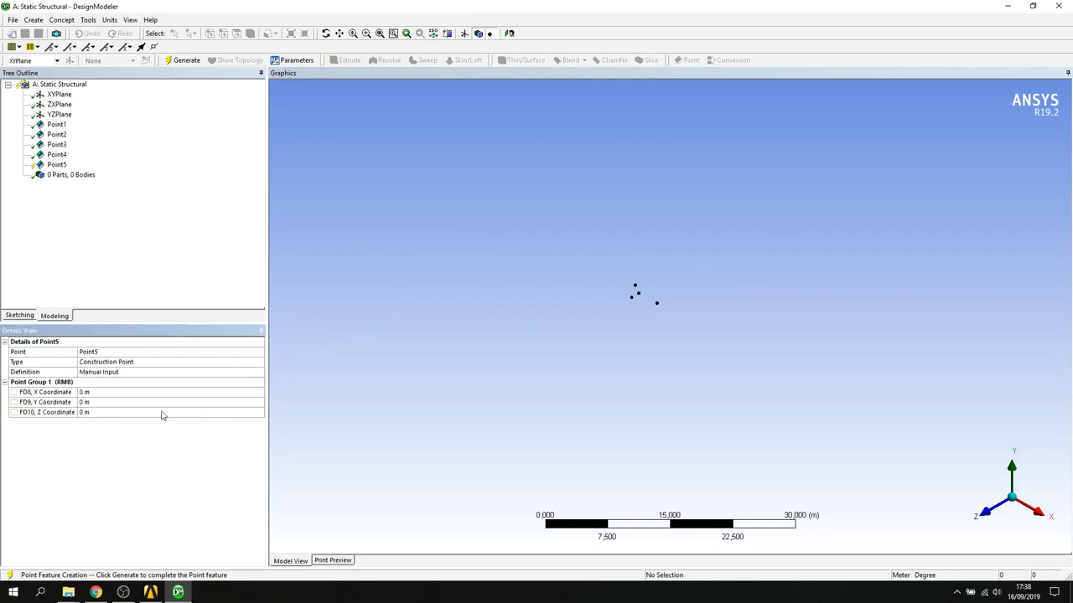
click(119, 390)
text(-3)
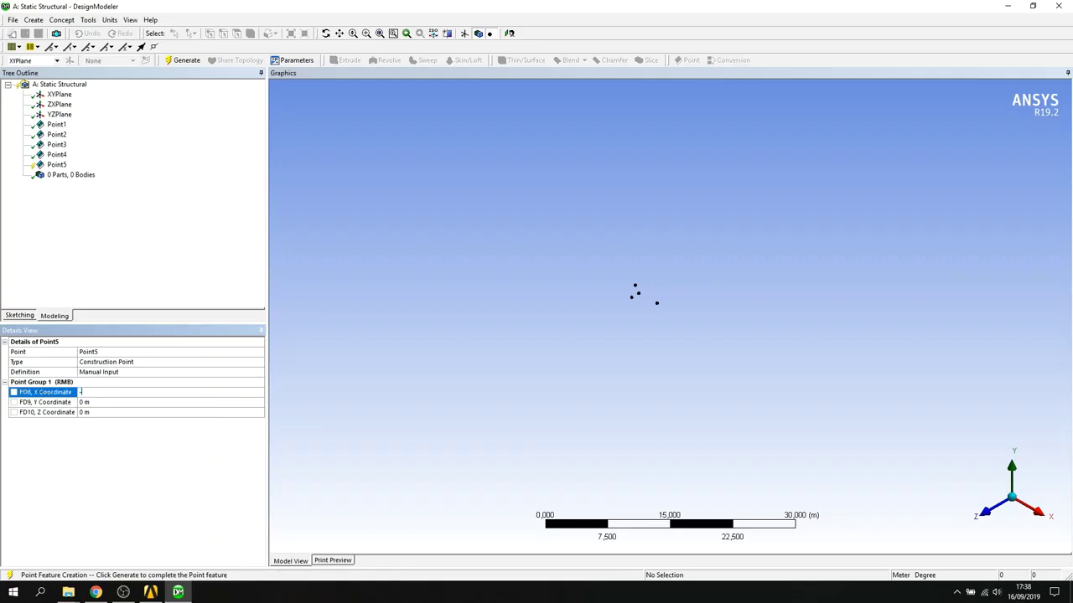
click(114, 403)
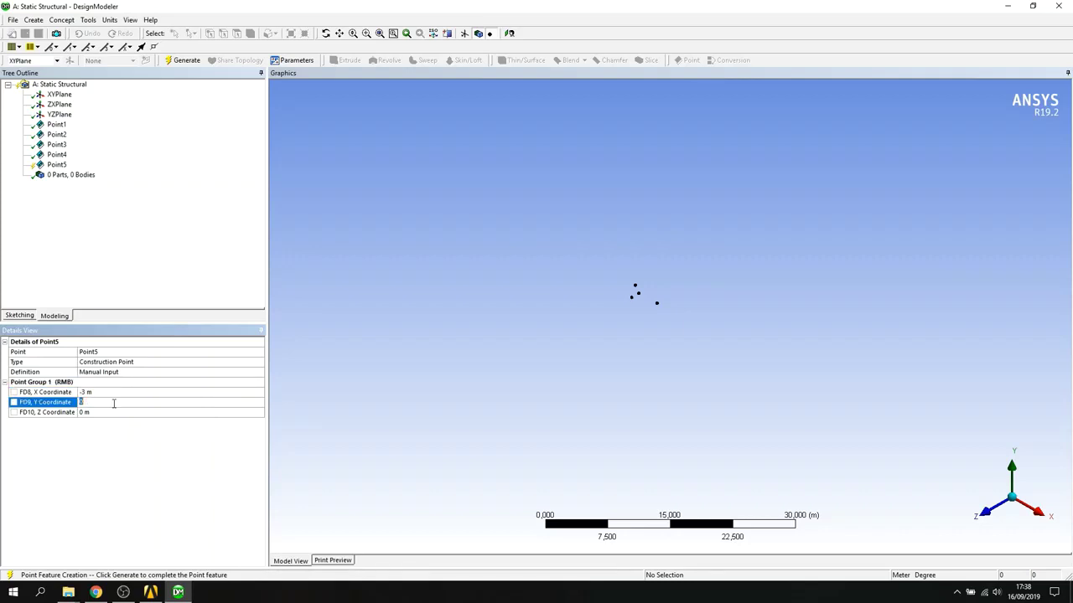
text(0)
key(Return)
click(106, 413)
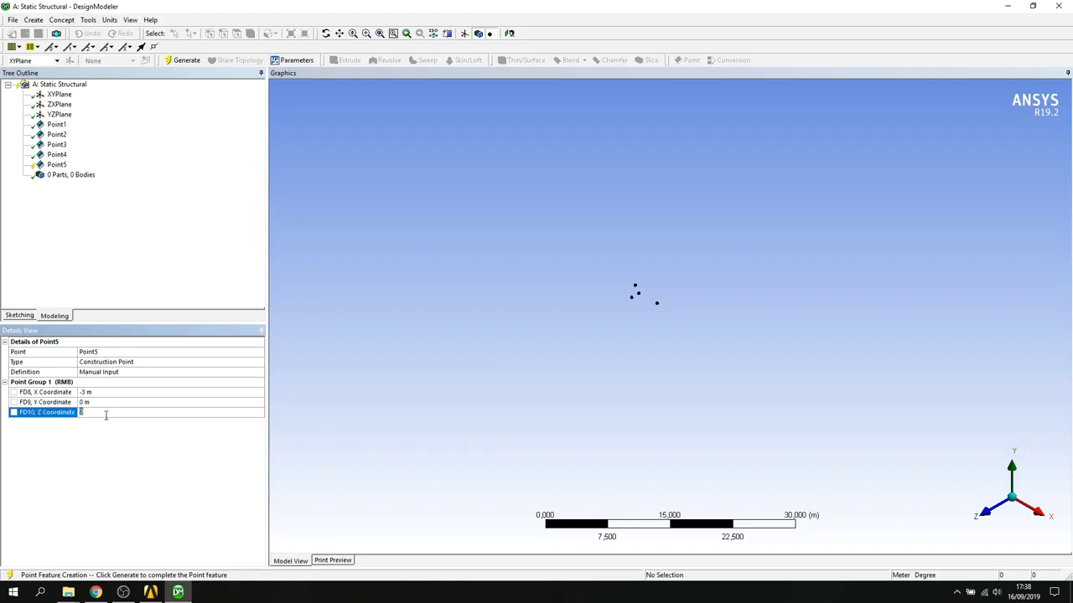
text(0,7)
key(Return)
click(188, 62)
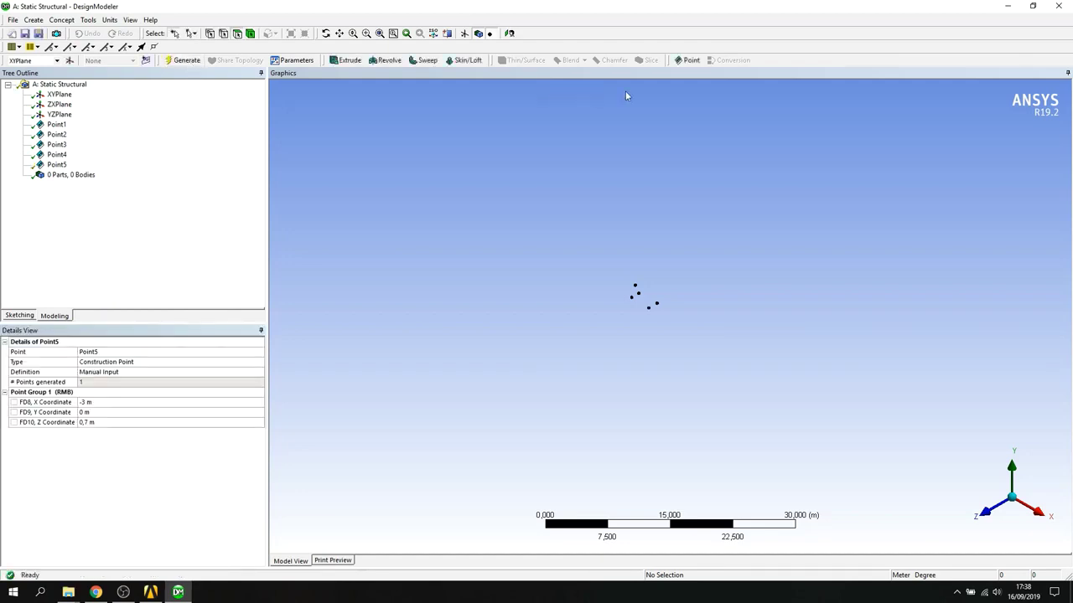
- Generate a sixth construction point by Manual Input at X -3 m, Y 1,5 m and Z 0 m
click(688, 61)
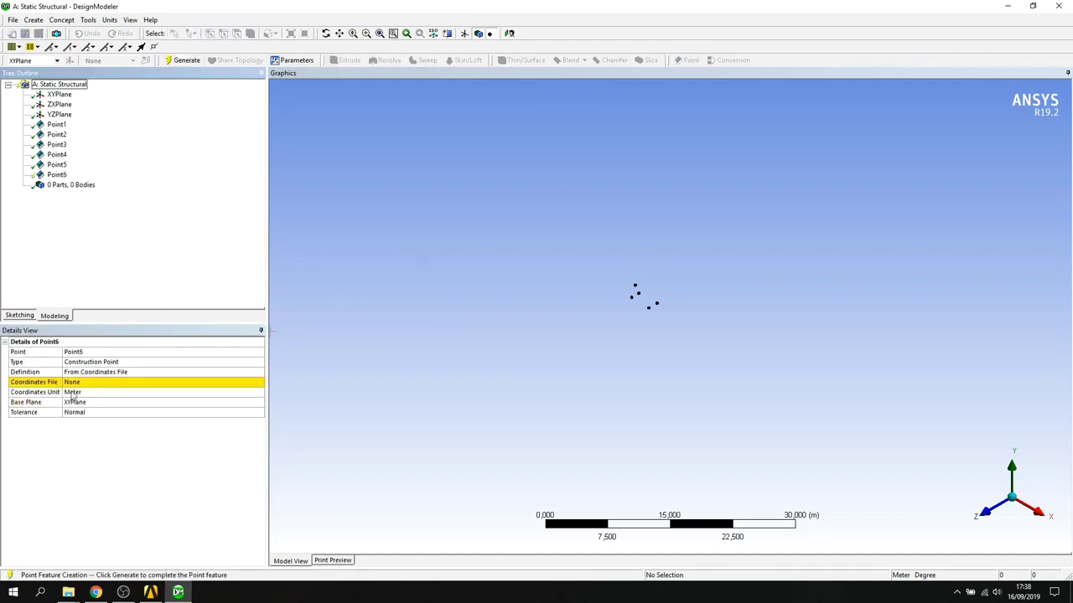
click(109, 374)
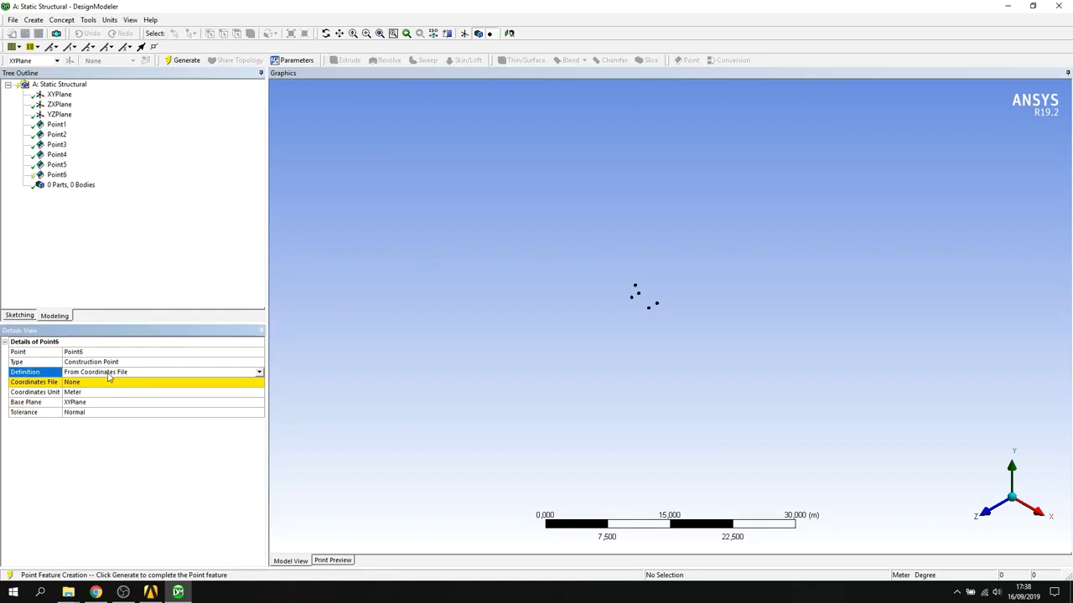
click(259, 372)
click(162, 412)
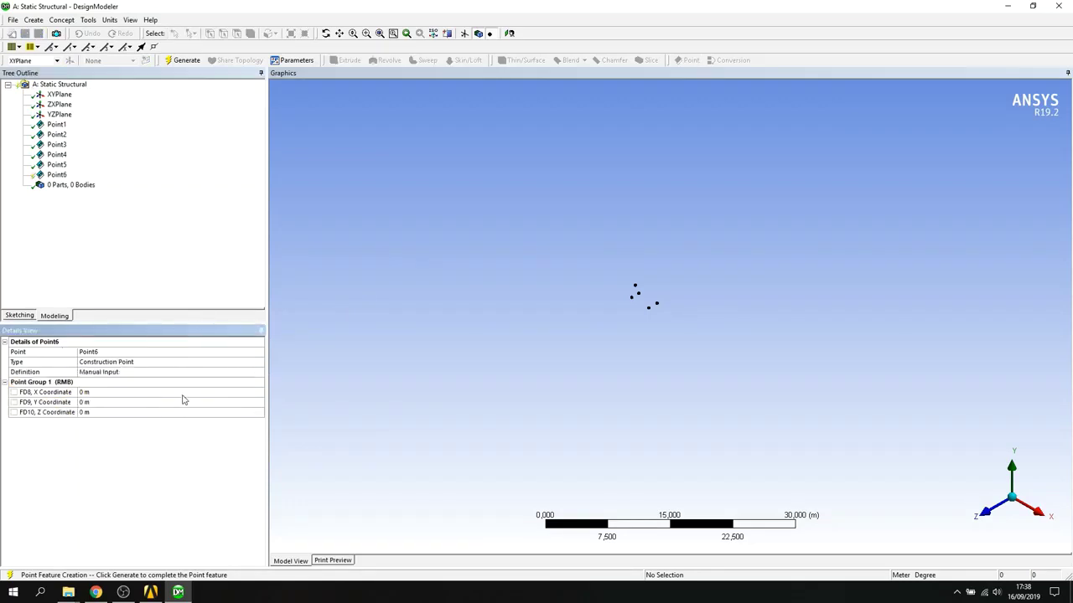
click(186, 392)
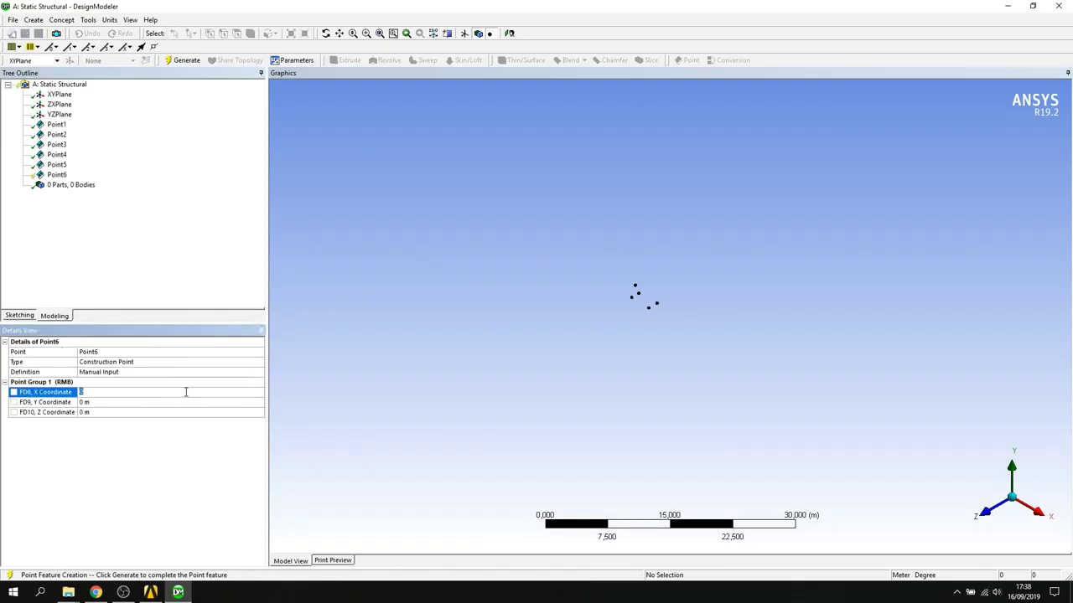
text(-3)
click(172, 403)
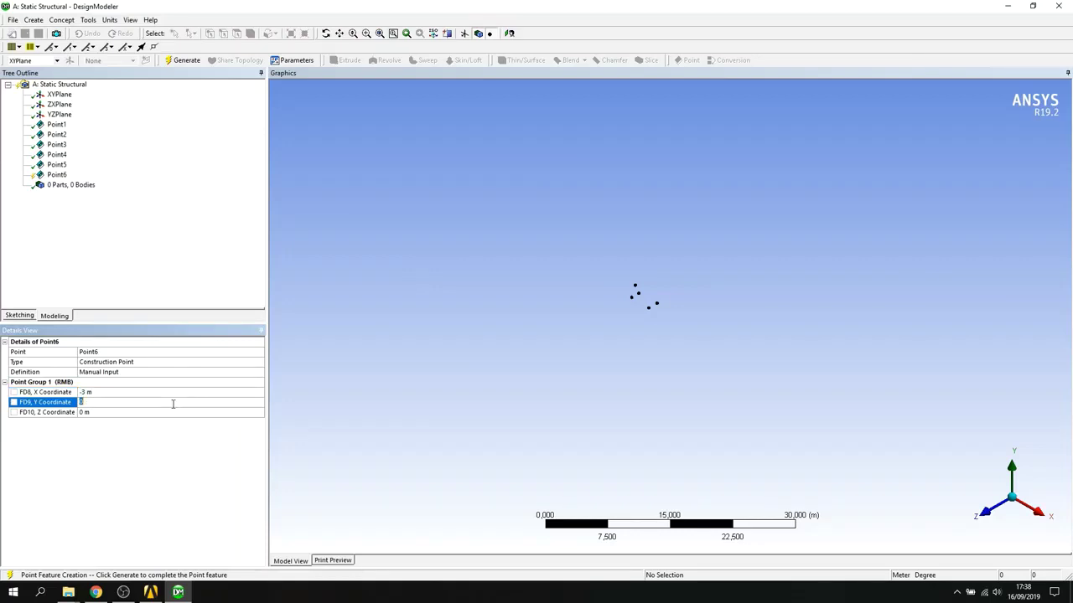
text(1,5)
key(Return)
click(161, 61)
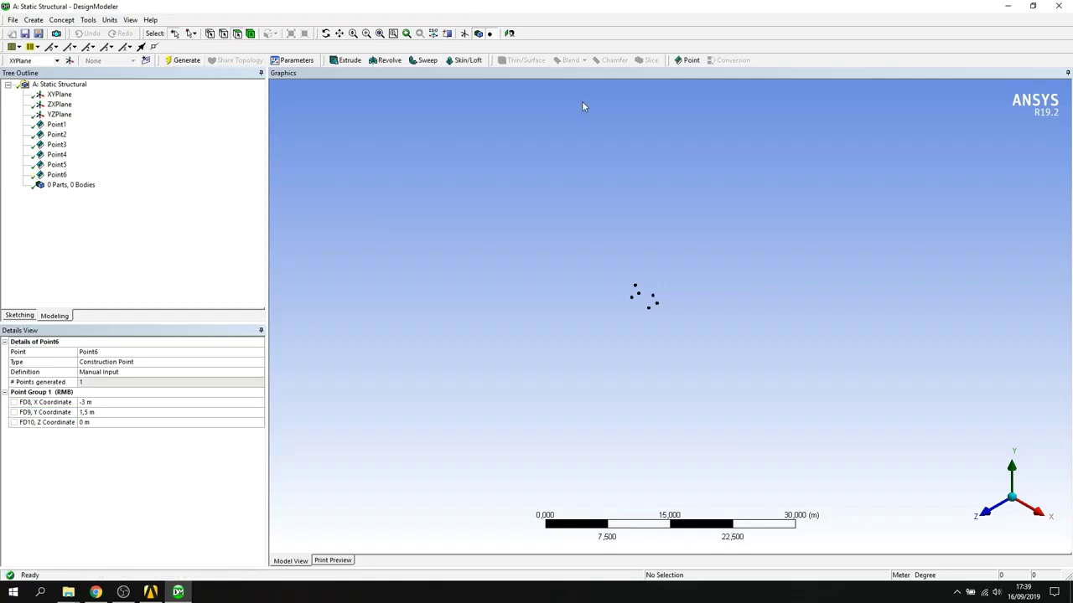
- Generate a seventh construction point by Manual Input at X 0 m, Y 0 m and Z -0,8 m
click(687, 61)
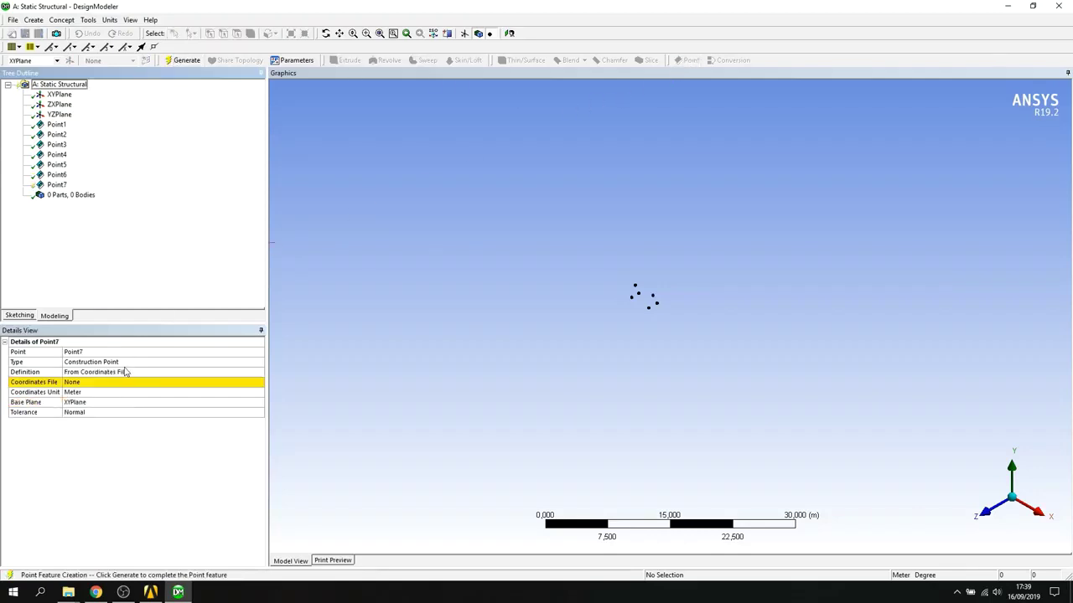
click(126, 373)
click(259, 373)
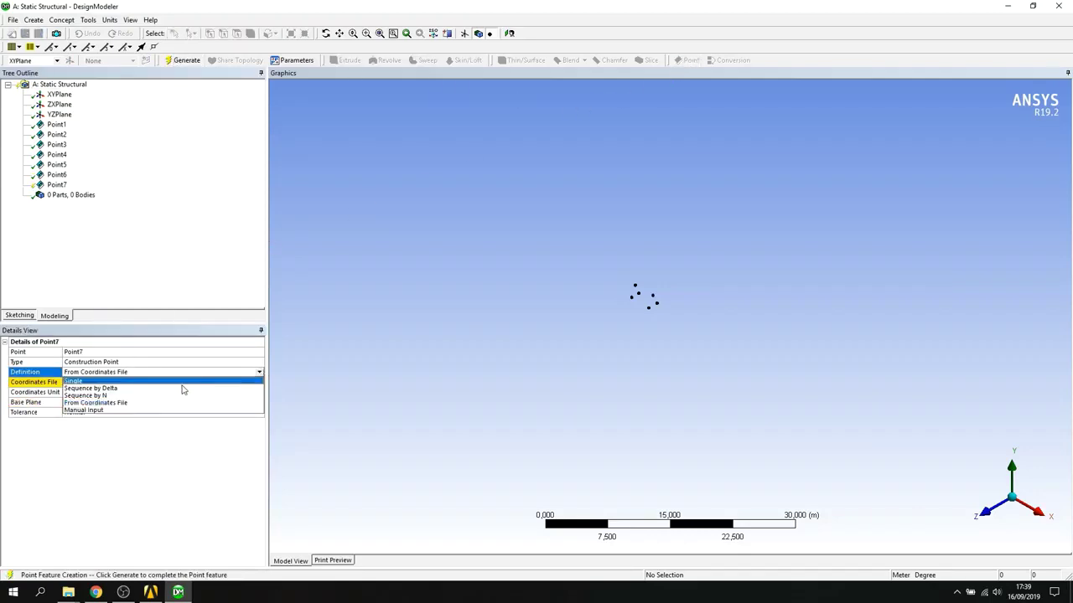
click(117, 410)
click(140, 392)
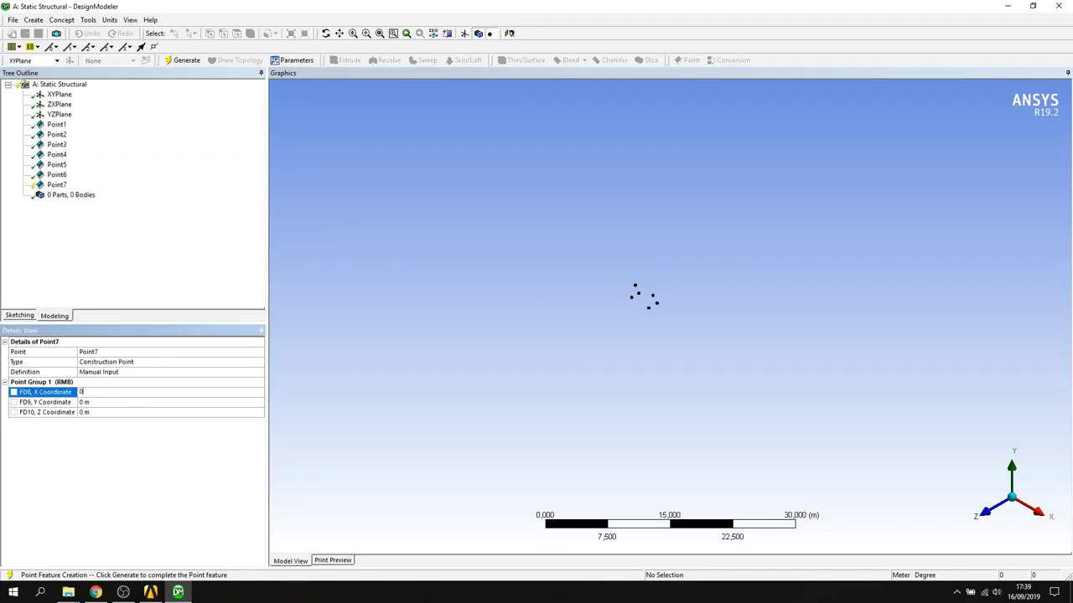
click(135, 402)
click(126, 412)
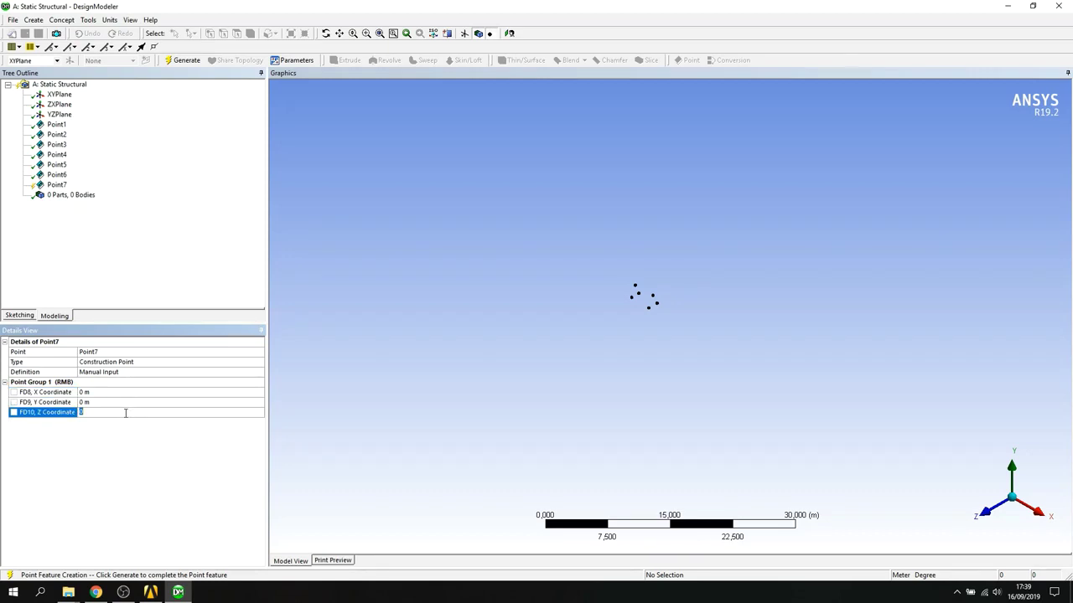
text(1)
text(0,8)
click(186, 59)
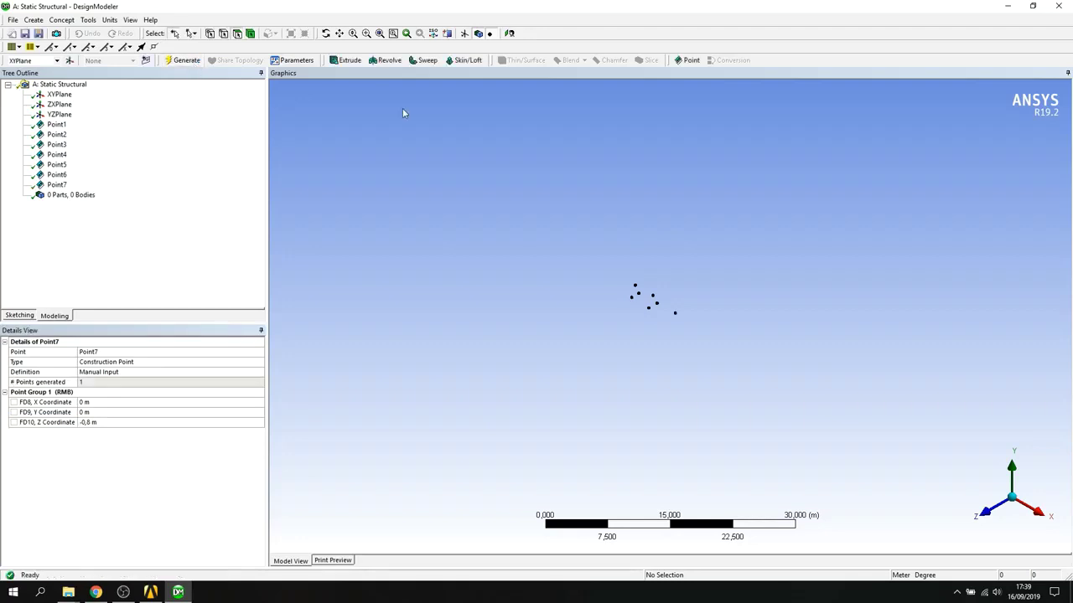
- Generate an eighth construction point by Manual Input at X 0 m, Y 0 m and Z 0,8 m
click(688, 61)
click(148, 372)
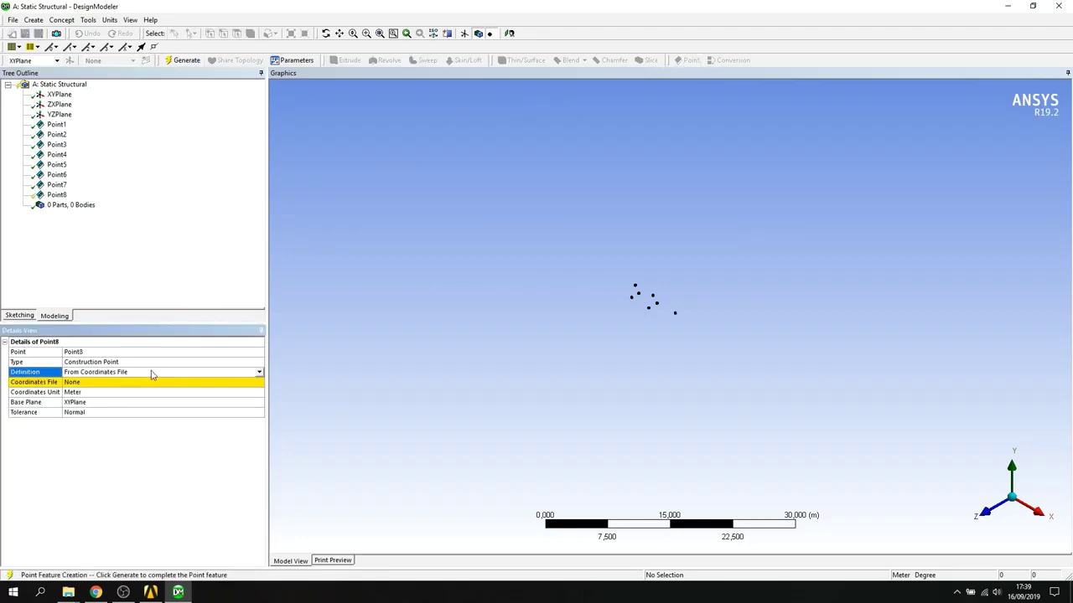
click(260, 372)
click(189, 410)
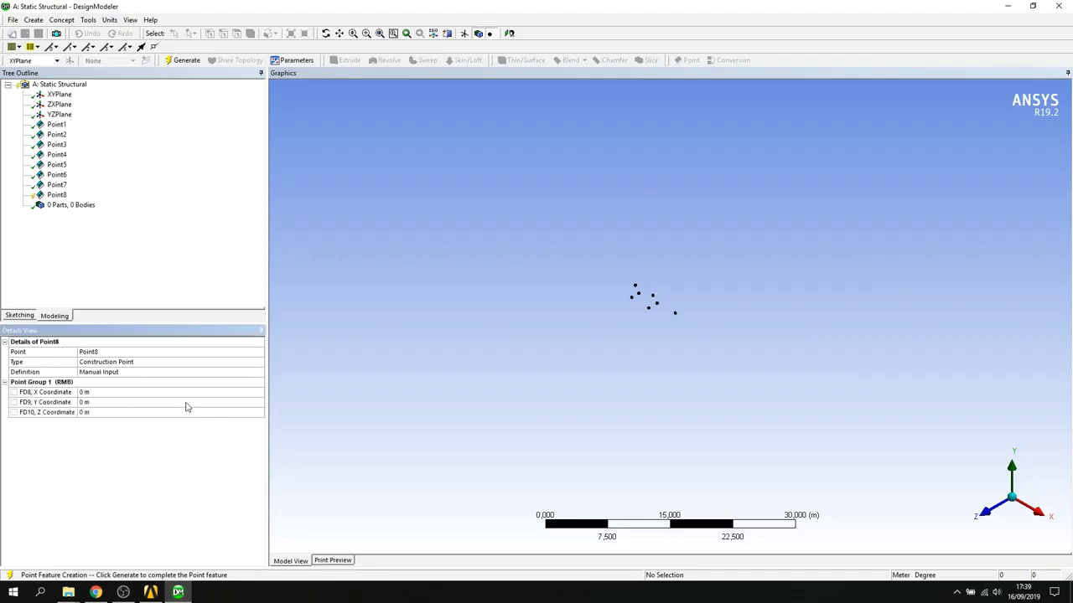
click(162, 391)
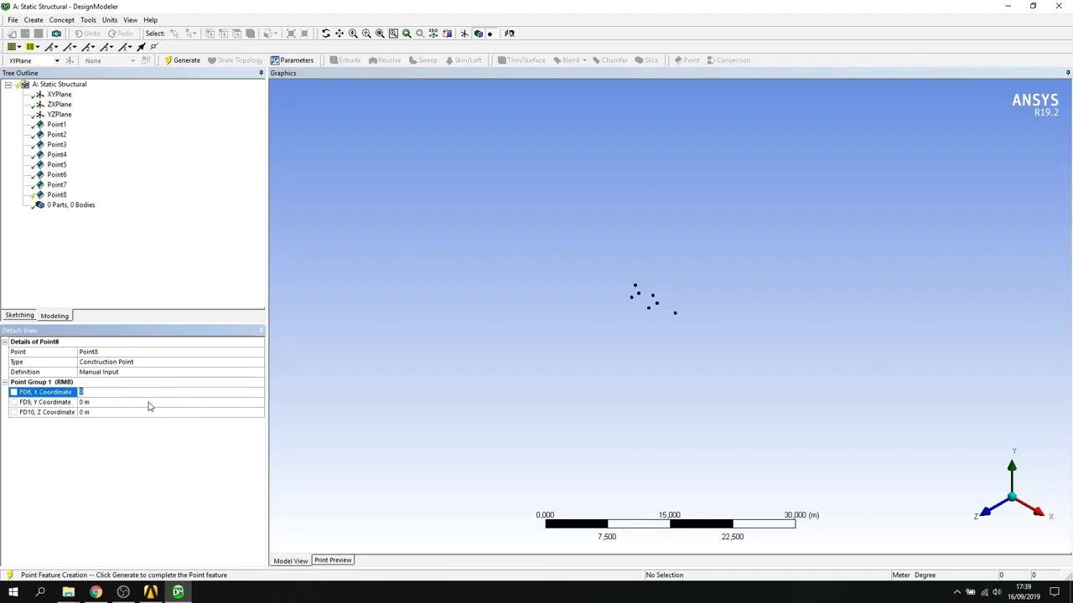
click(141, 413)
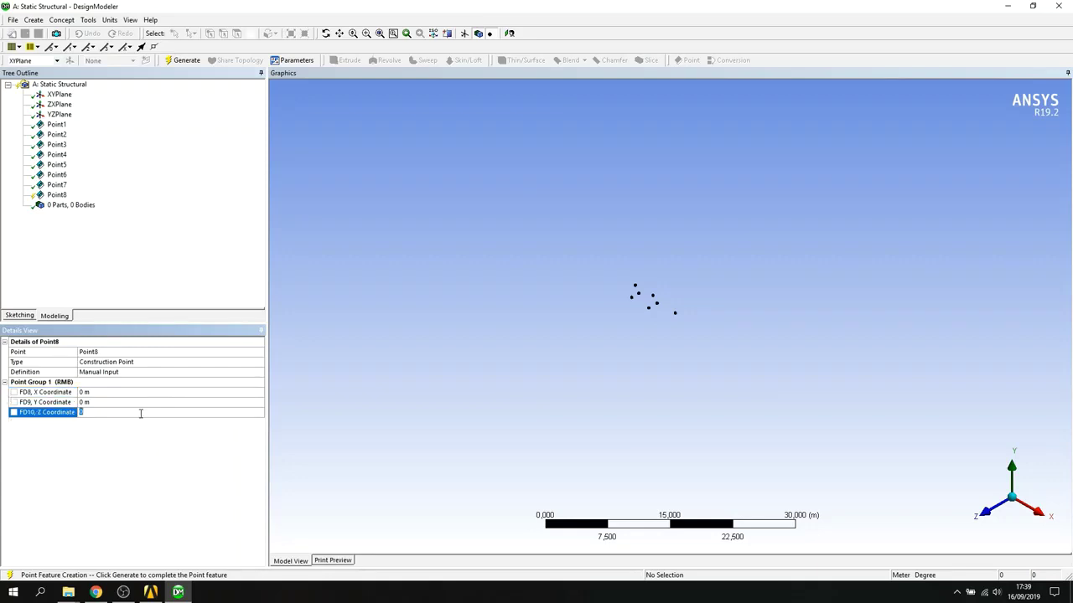
text(0)
key(Return)
click(187, 62)
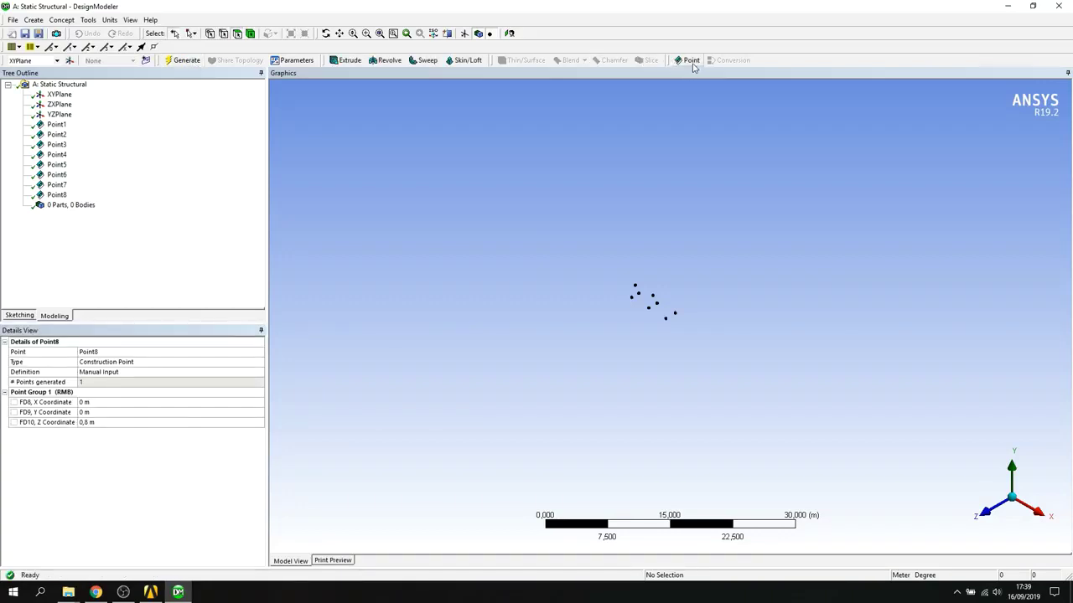
- Generate a ninth construction point by Manual Input at X 0 m, Y 1,5 m and Z 0 m
click(691, 61)
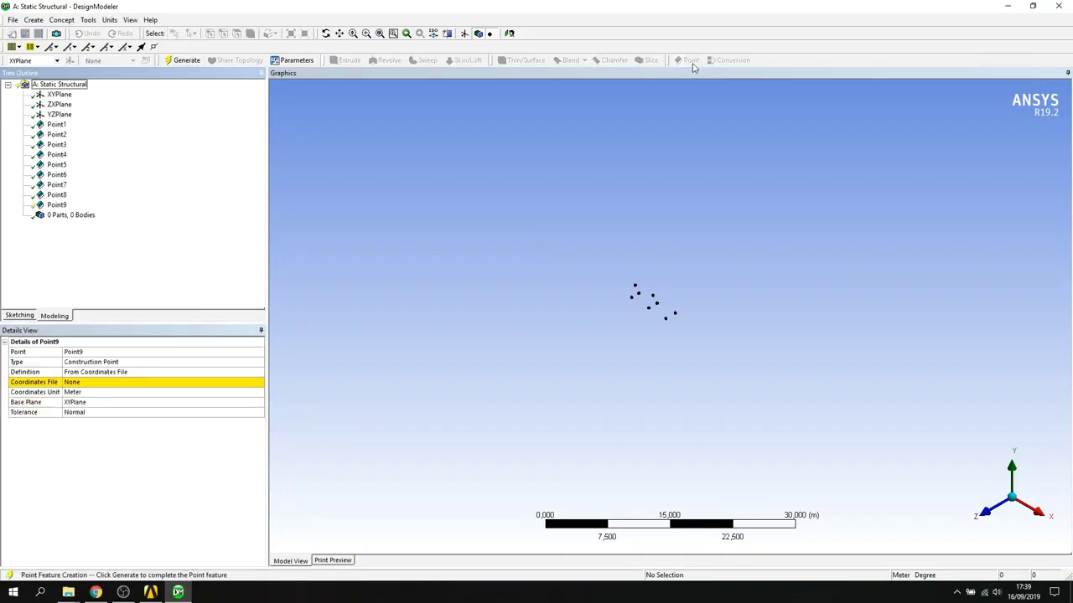
click(206, 373)
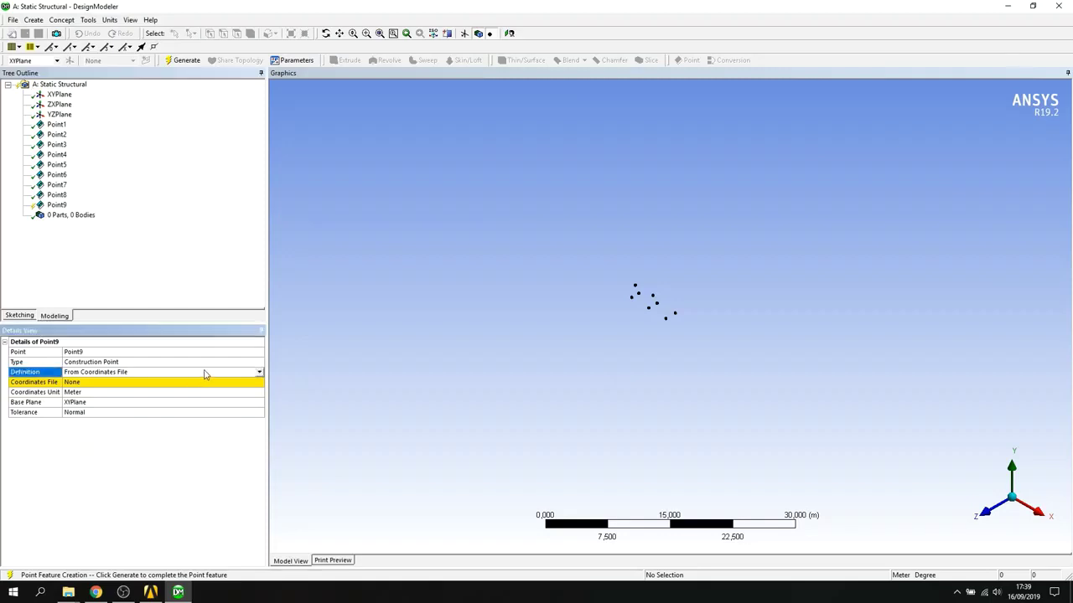
click(259, 375)
click(143, 412)
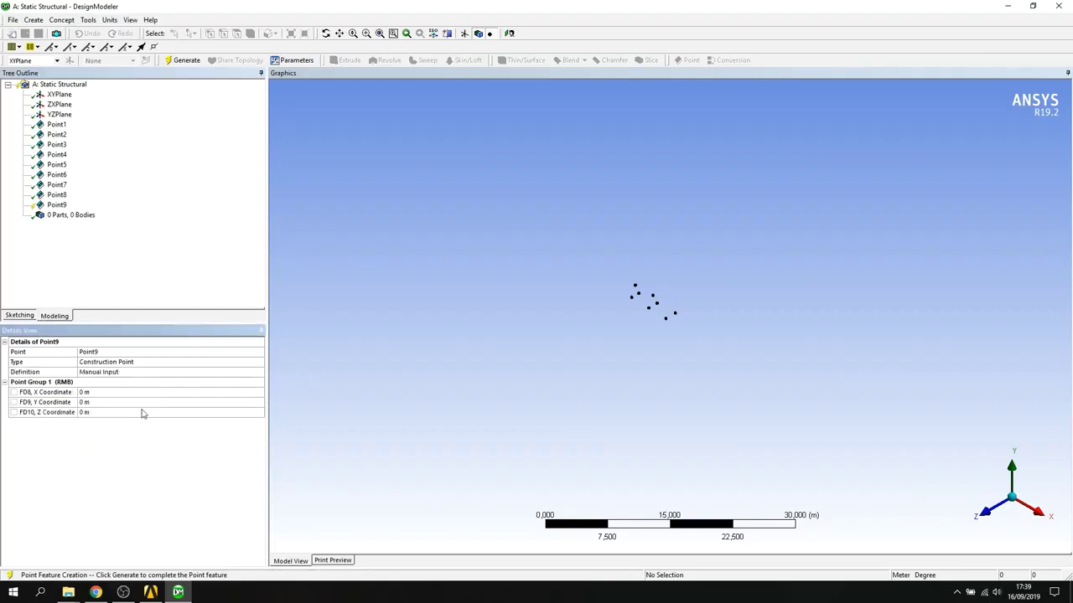
click(93, 403)
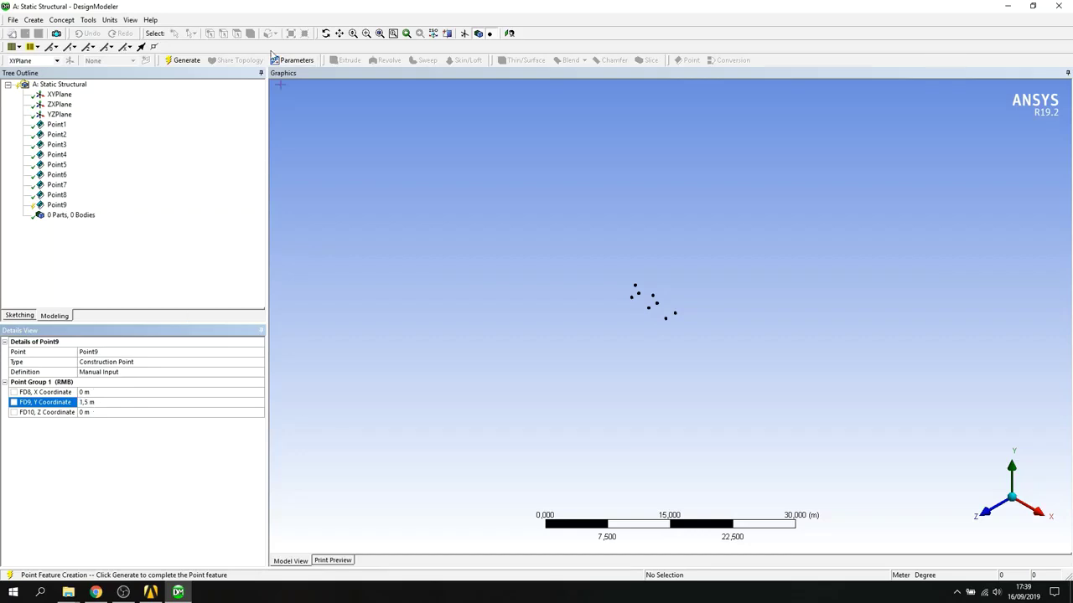
click(186, 61)
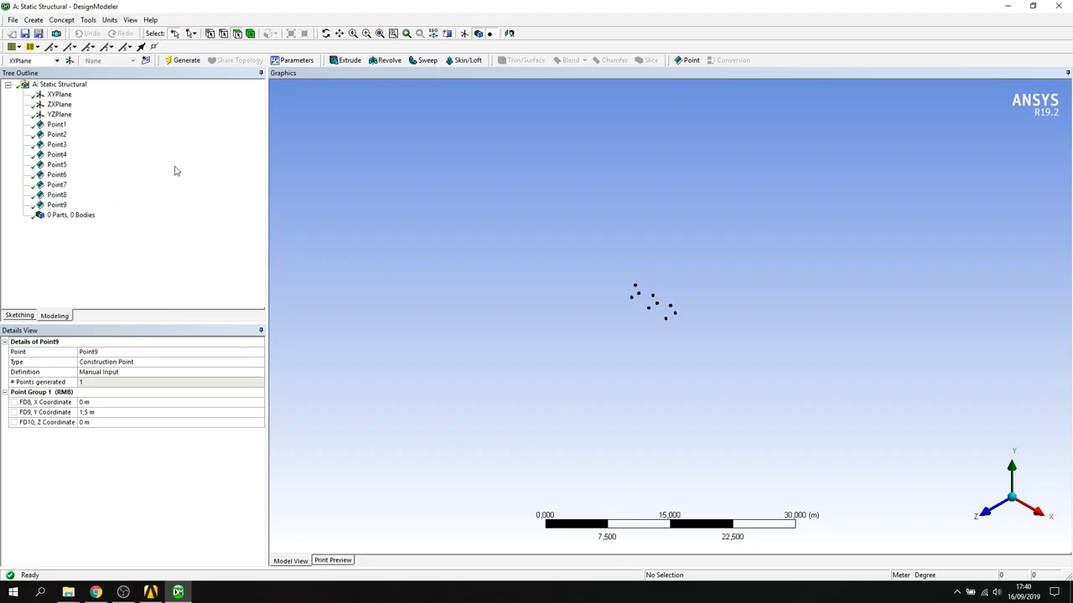
- Create a Lines From Points feature joining the three points at X -6 m into a closed triangle and apply its segments
right_drag(615, 259, 694, 355)
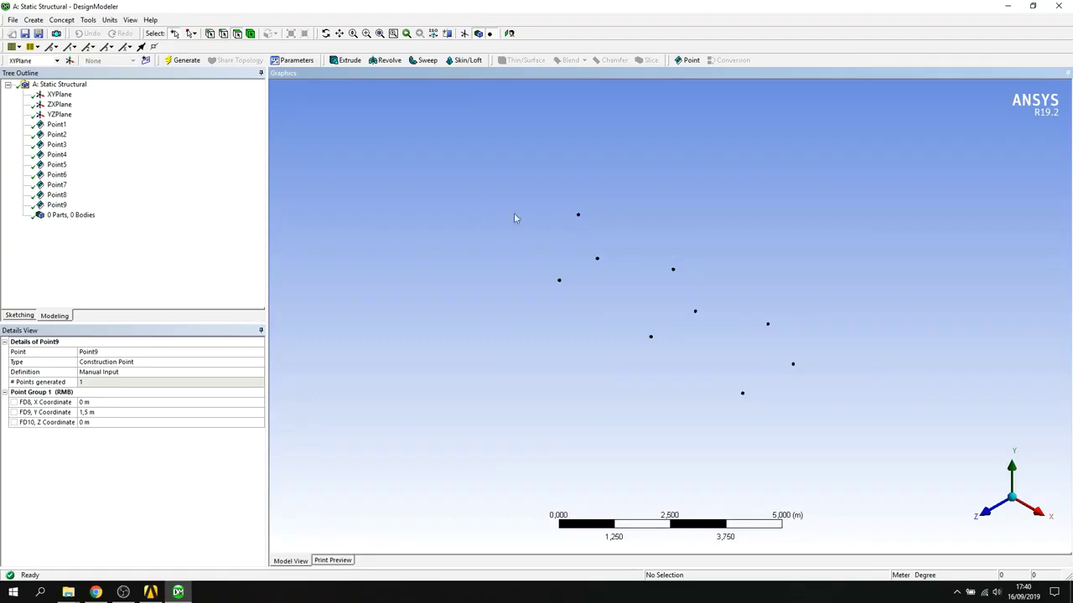
click(61, 19)
mouse_move(83, 30)
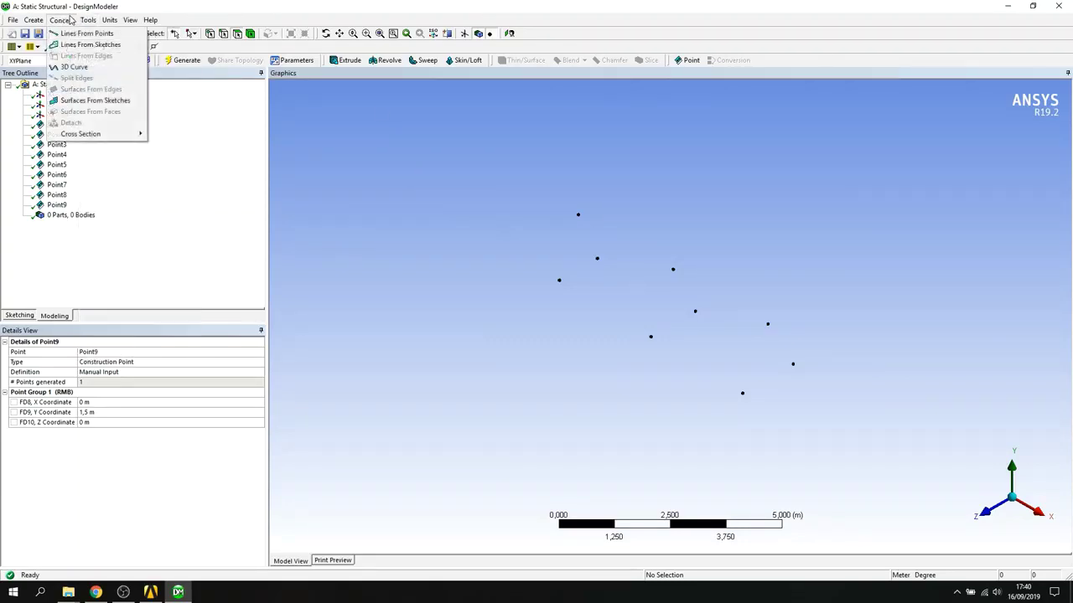
click(84, 34)
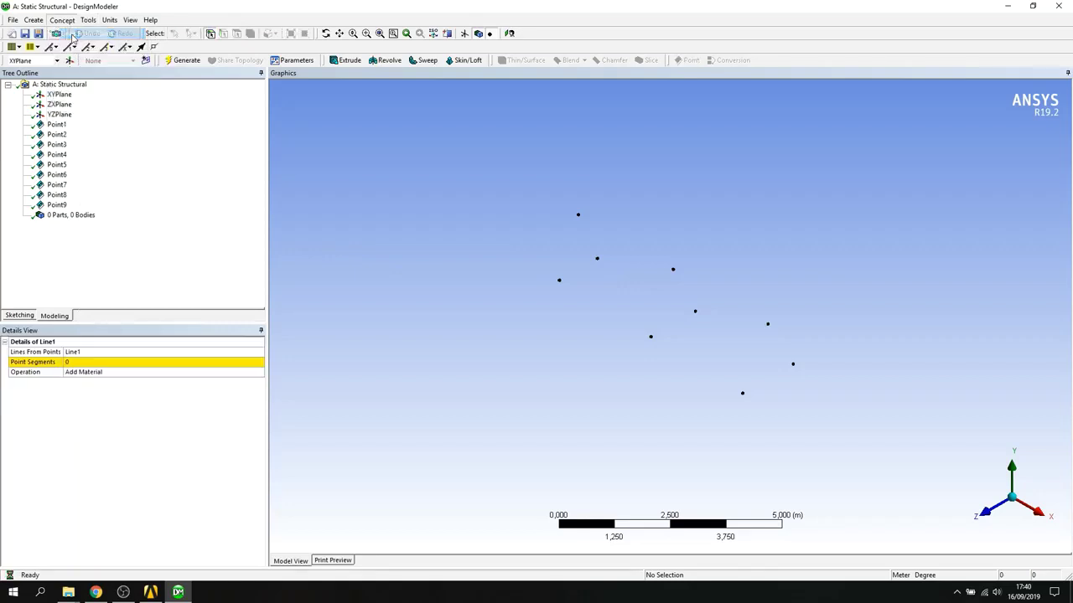
click(559, 281)
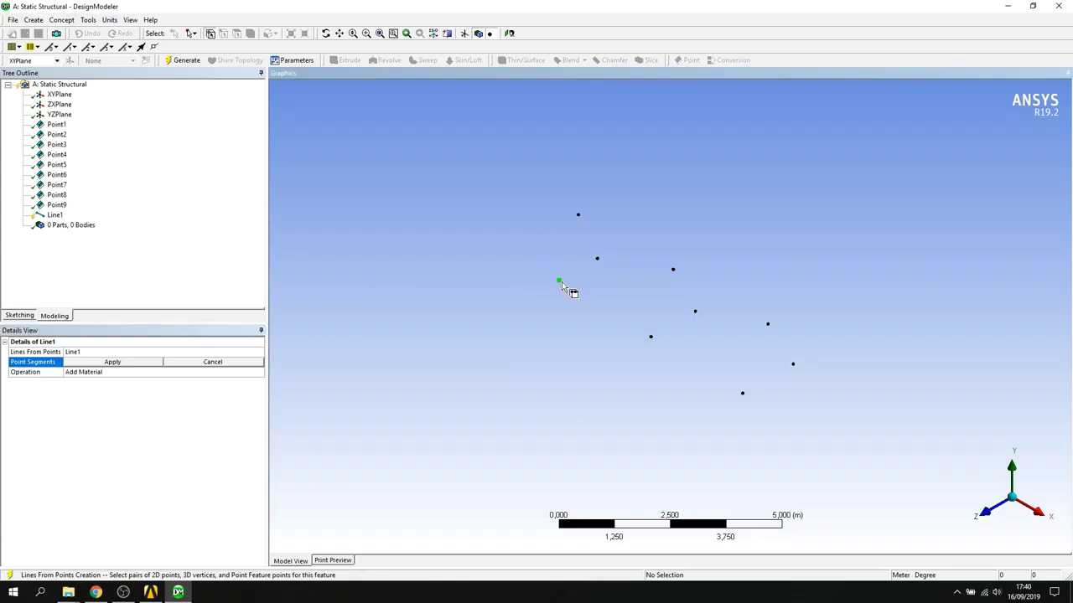
click(586, 223)
click(597, 260)
click(113, 362)
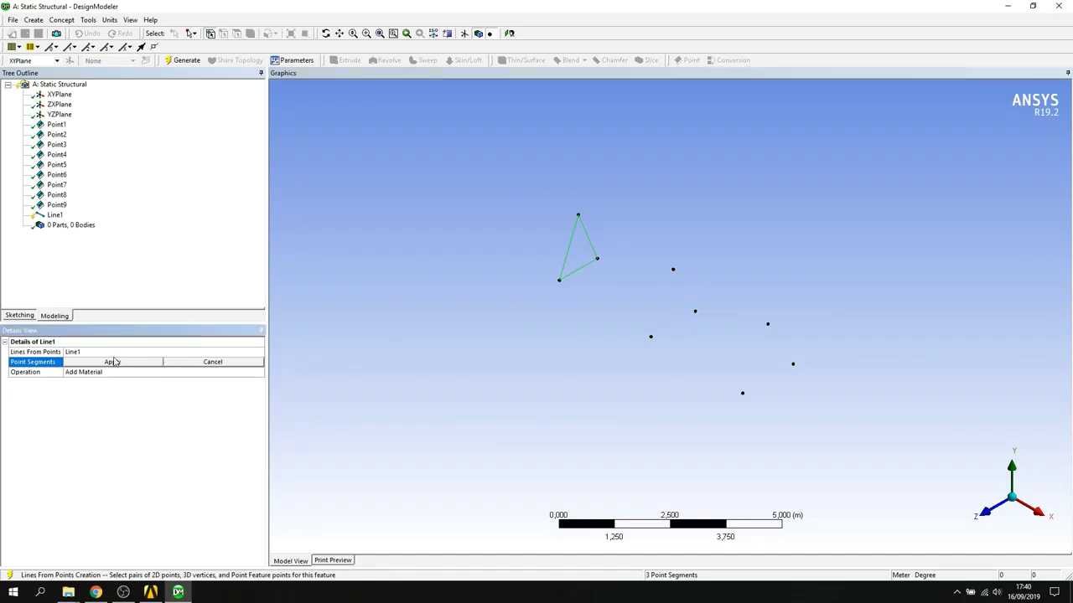
click(113, 362)
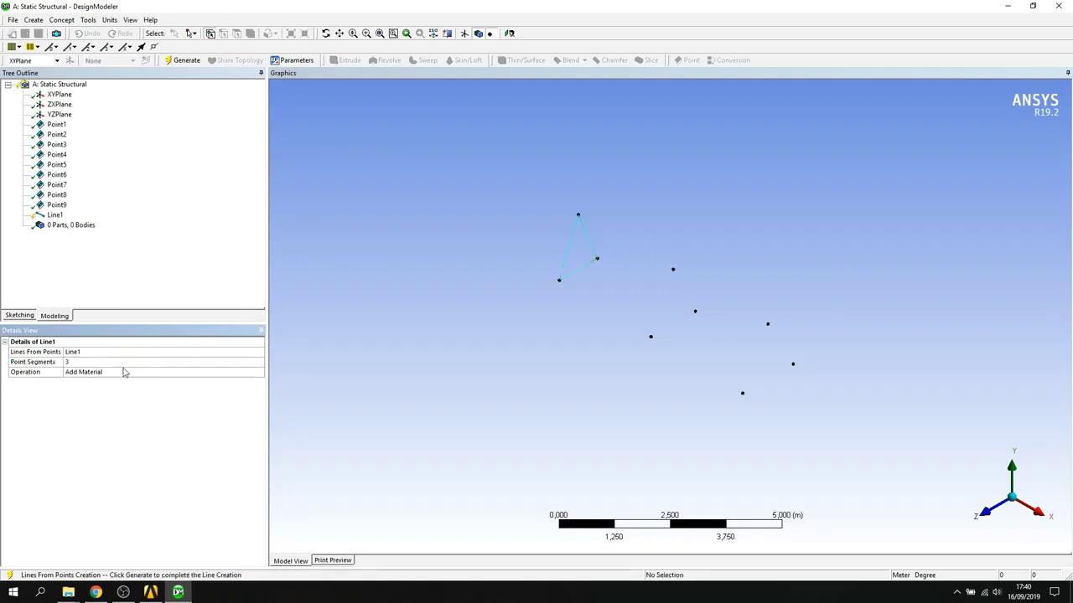
- Set the first triangle's line operation to Add Frozen and generate the line body
click(248, 375)
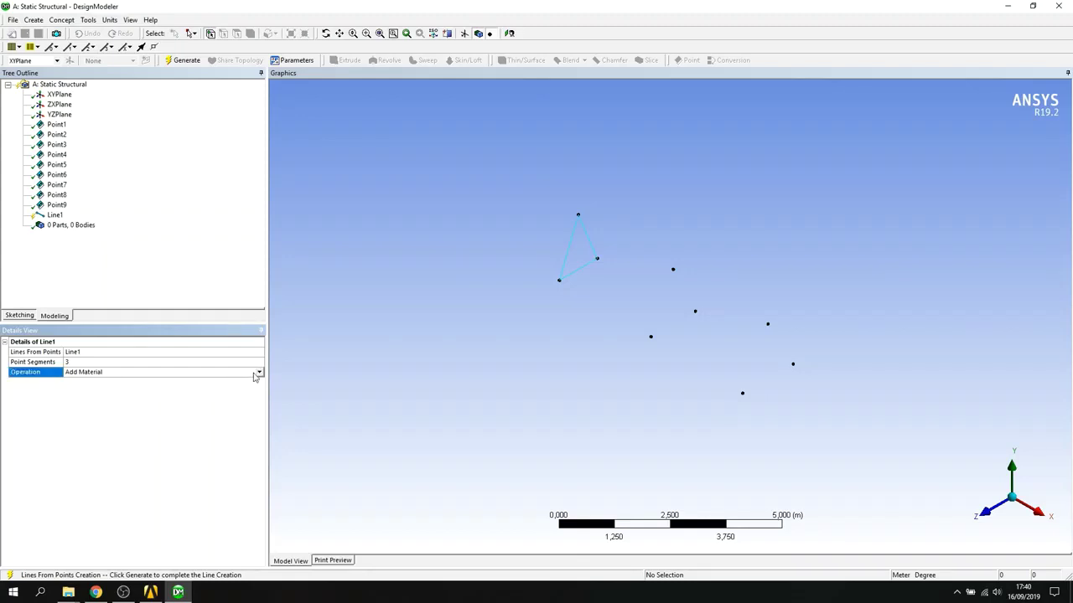
click(259, 373)
click(178, 387)
click(185, 62)
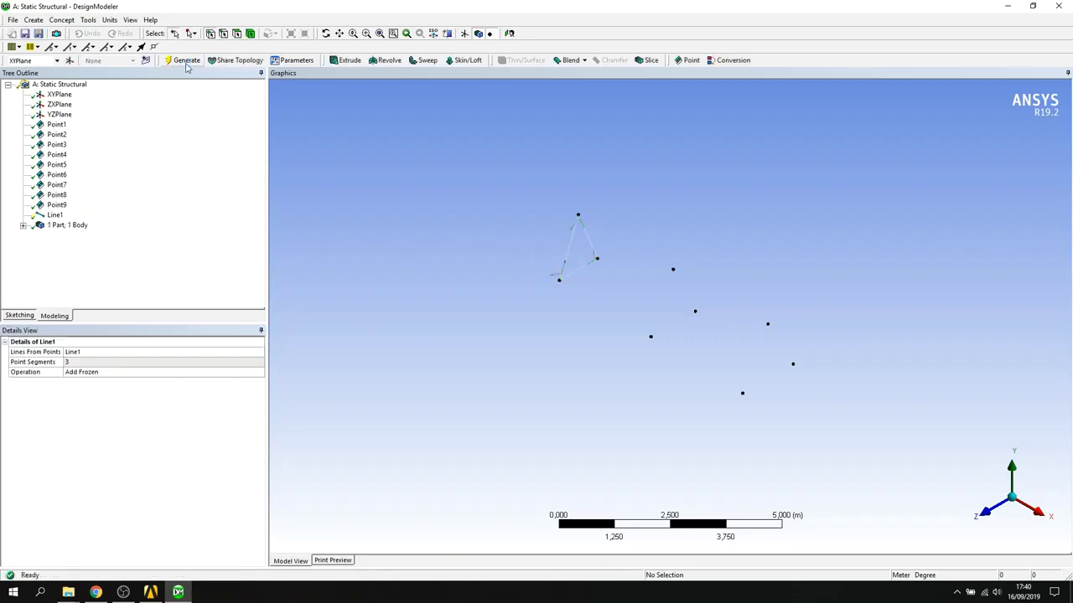
- Create a second Lines From Points feature joining the three points at X -3 m into a closed triangle and apply its segments
click(62, 20)
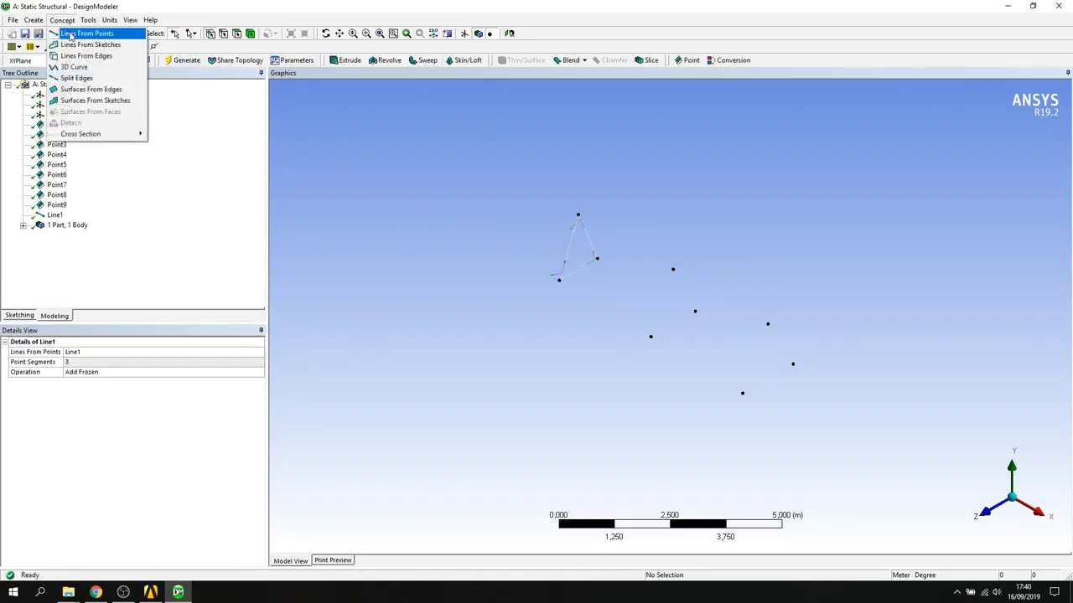
click(71, 34)
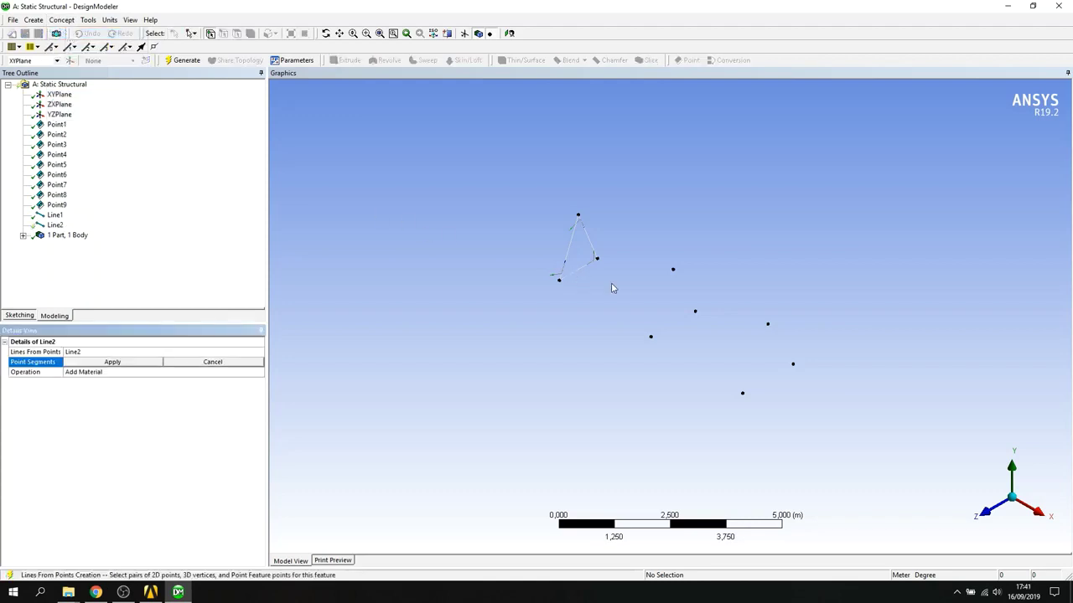
click(650, 338)
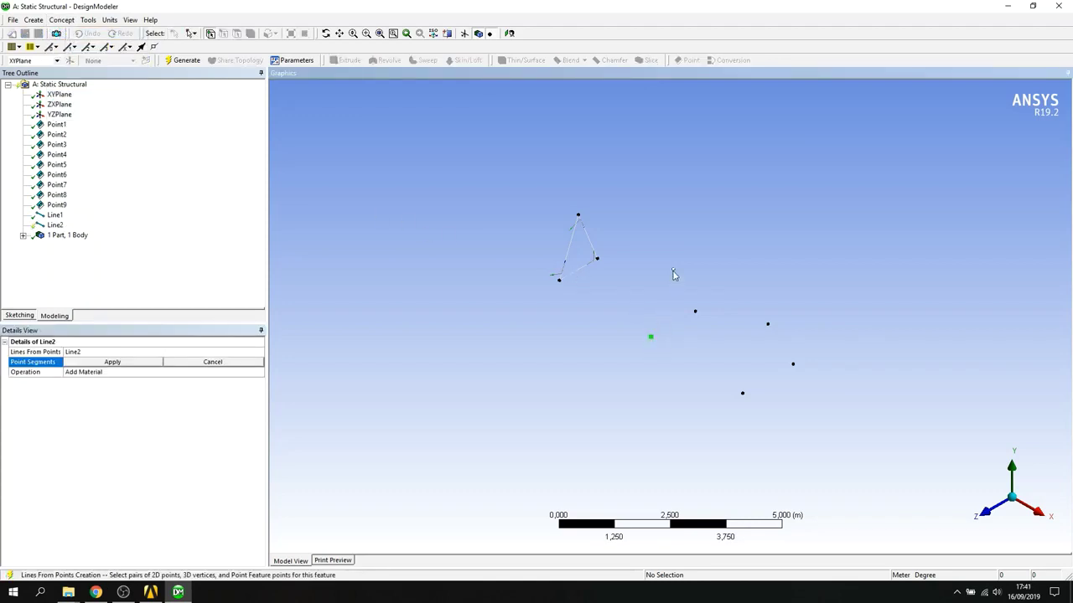
click(673, 271)
ctrl+click(673, 271)
ctrl+click(693, 312)
ctrl+click(694, 313)
ctrl+click(651, 338)
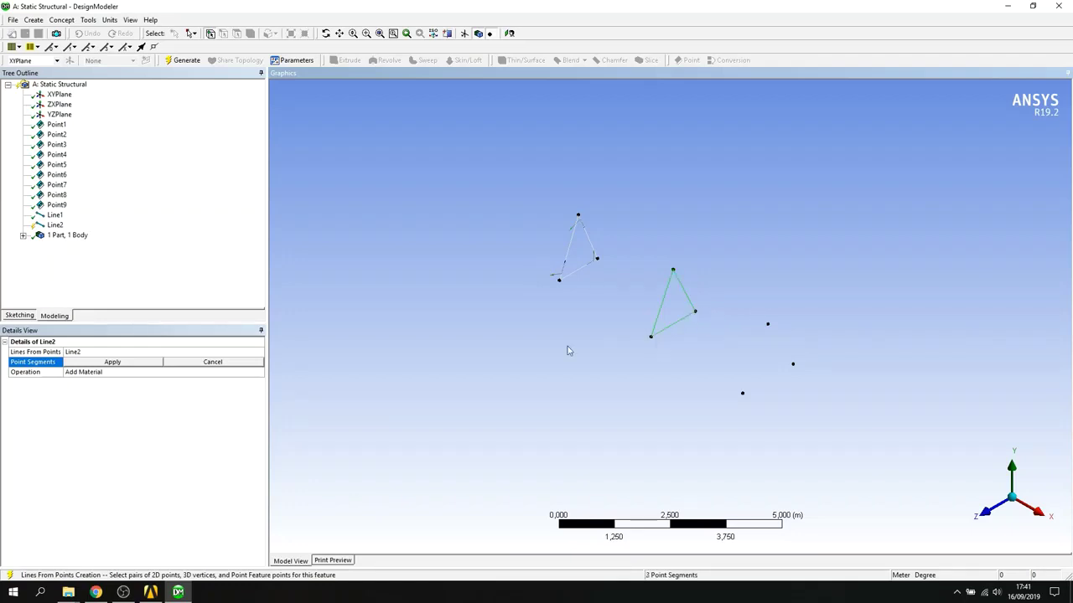
click(140, 362)
- Set the middle triangle's line operation to Add Frozen and generate its line body
click(166, 372)
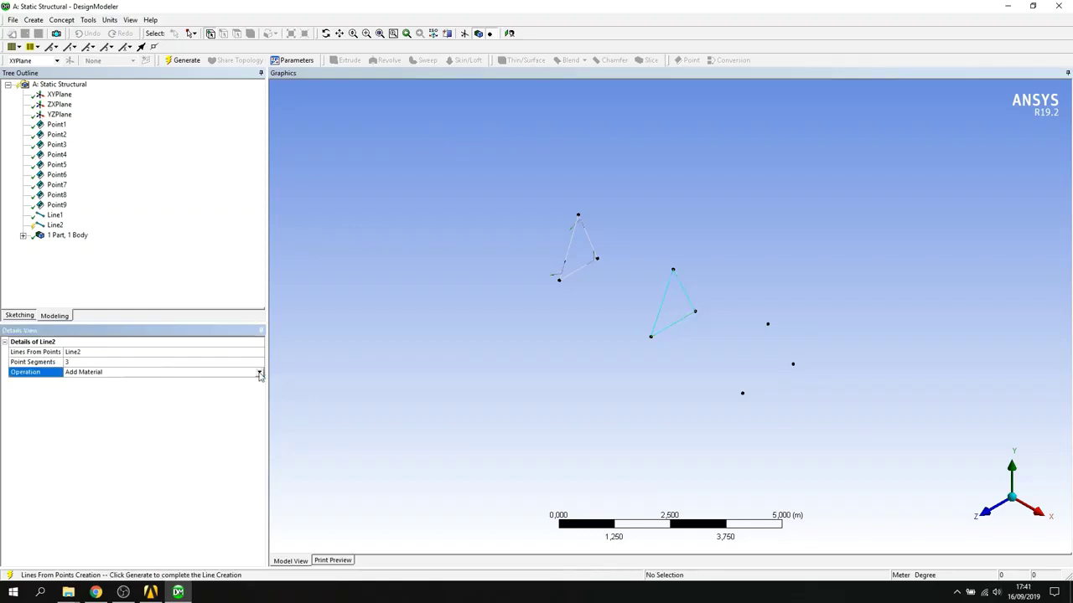
click(259, 372)
click(174, 383)
click(183, 60)
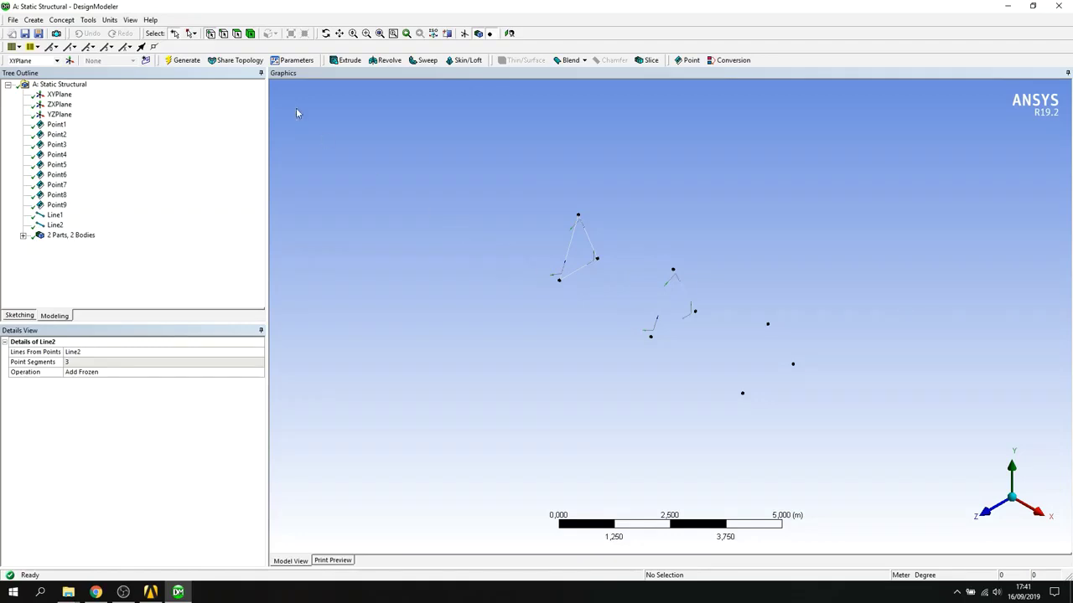
- Create a Lines From Points feature joining the three lower points on the negative Z side into a two-segment longitudinal chord and apply it
click(71, 21)
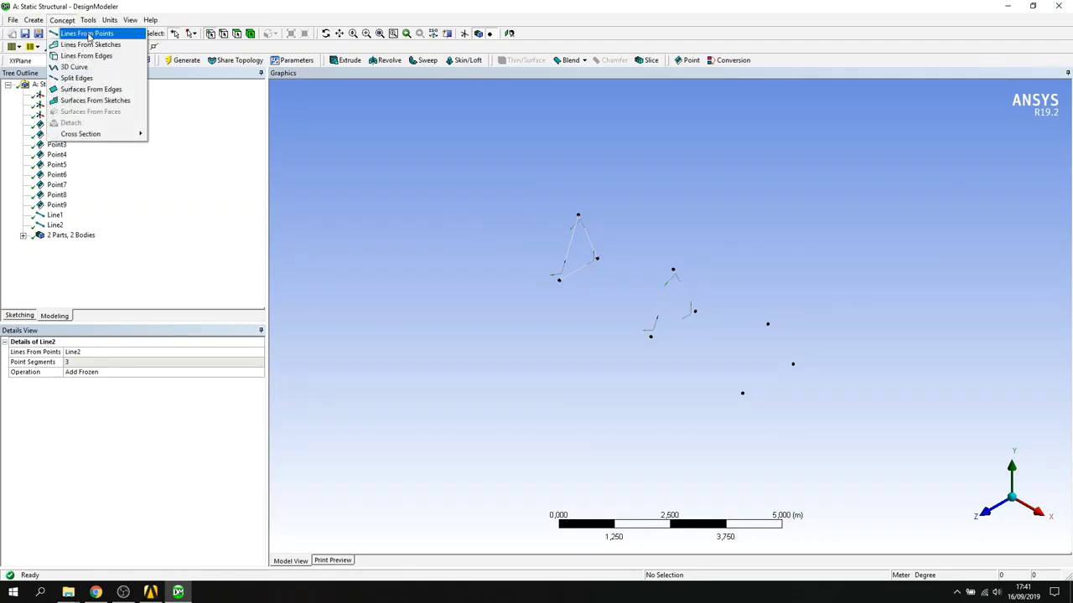
click(84, 32)
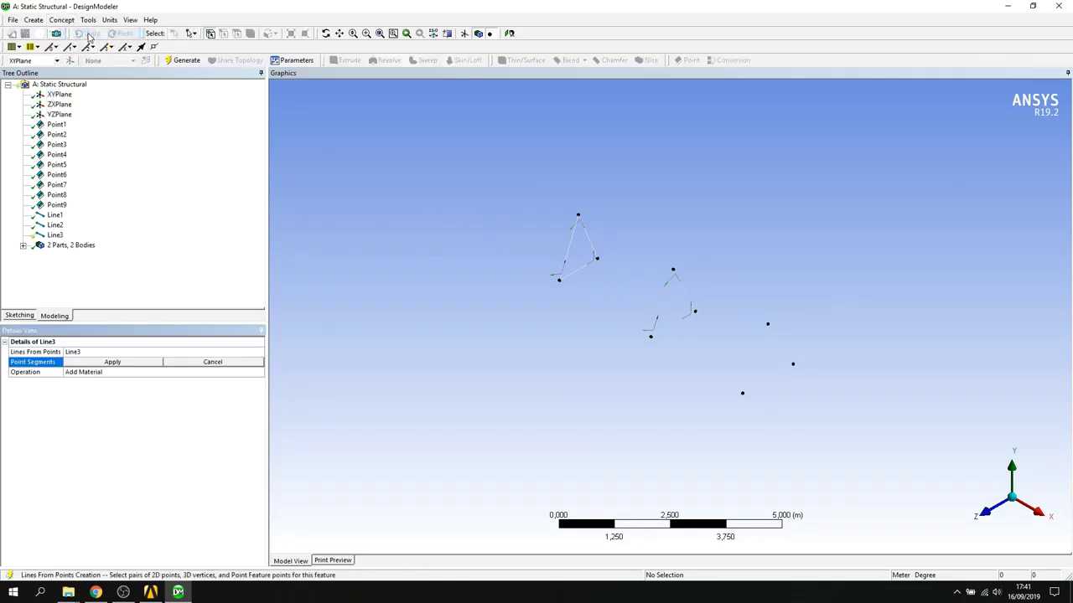
click(596, 260)
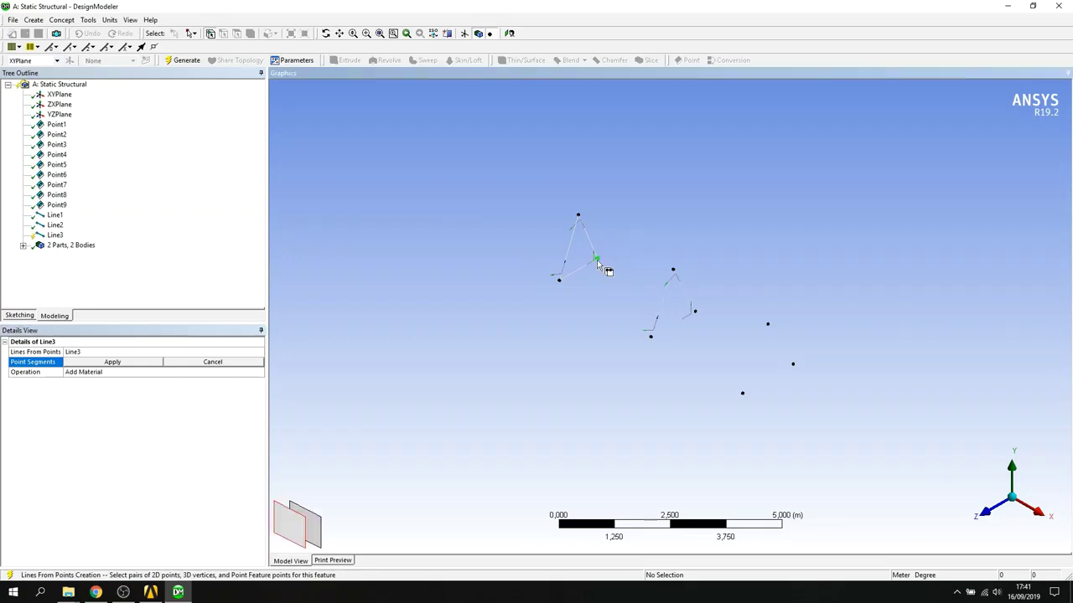
ctrl+click(696, 319)
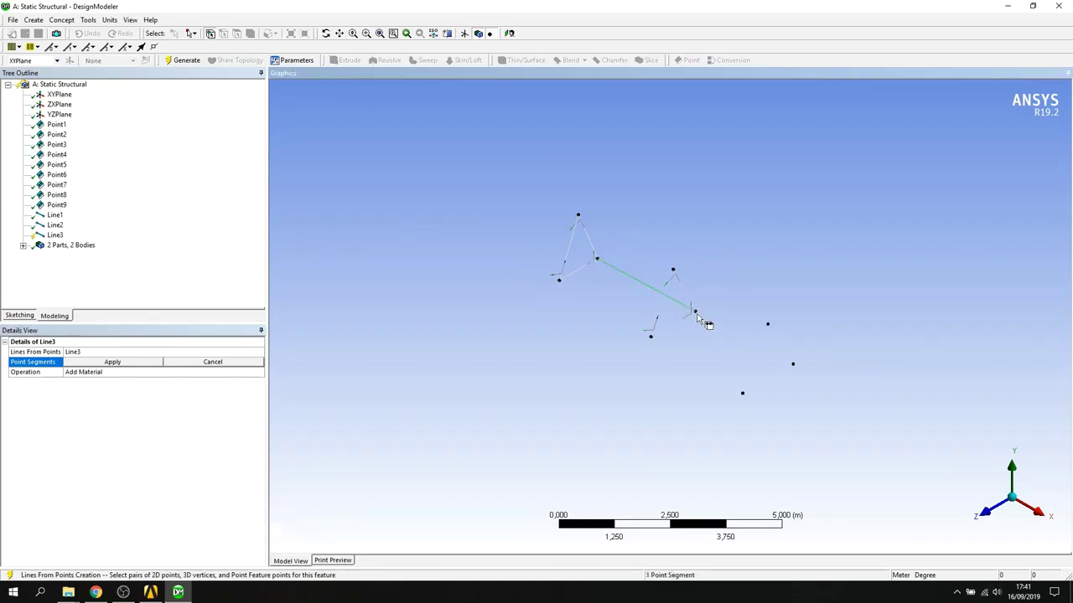
ctrl+click(793, 366)
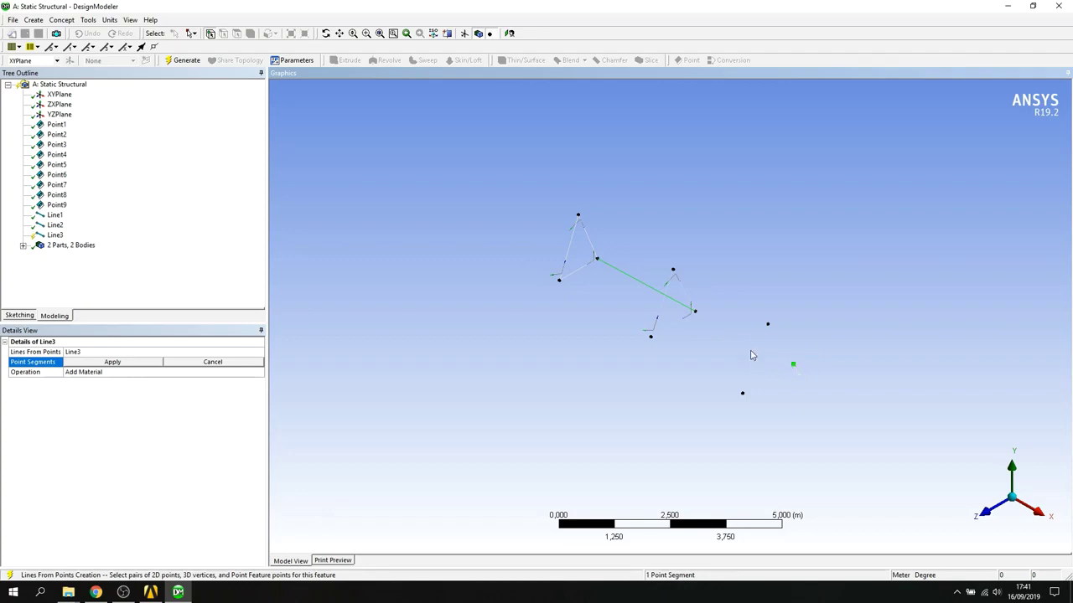
ctrl+click(695, 314)
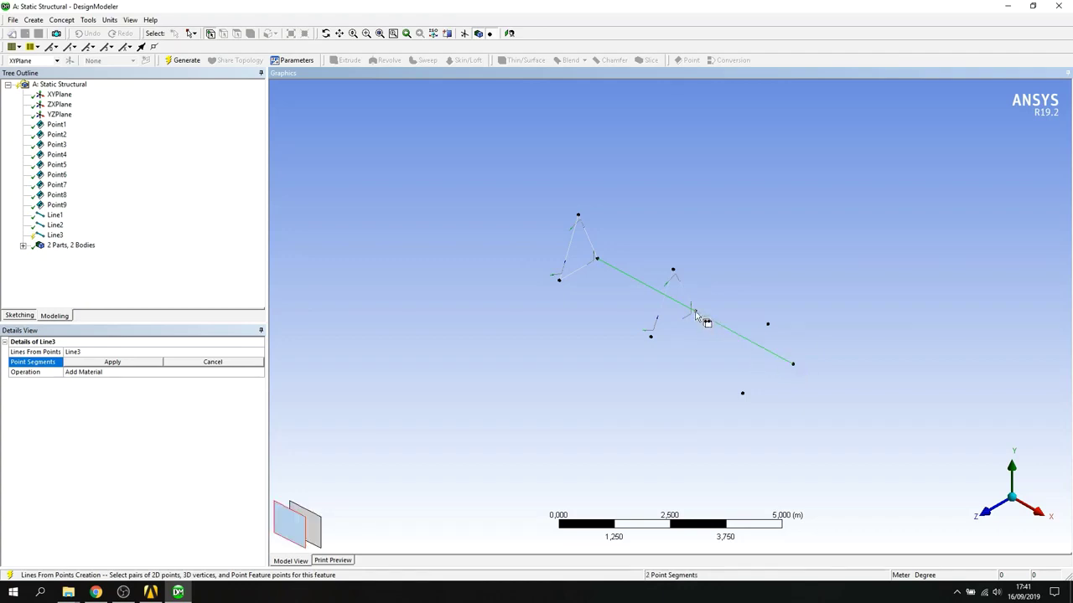
click(103, 361)
- Set the negative Z side lower chord's operation to Add Frozen and generate its line body
click(126, 374)
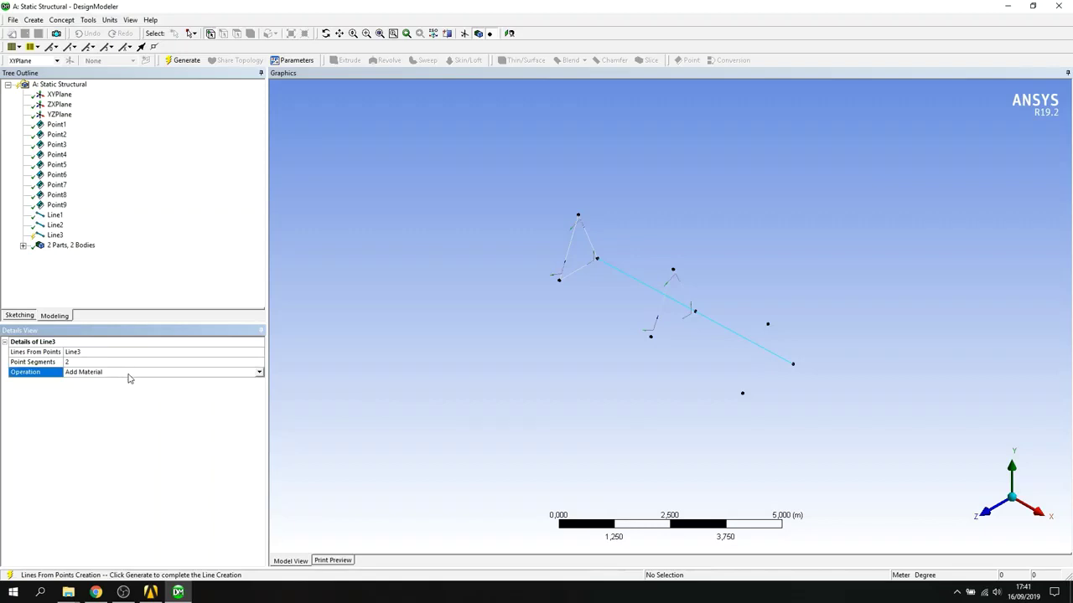
click(259, 373)
click(176, 382)
click(187, 62)
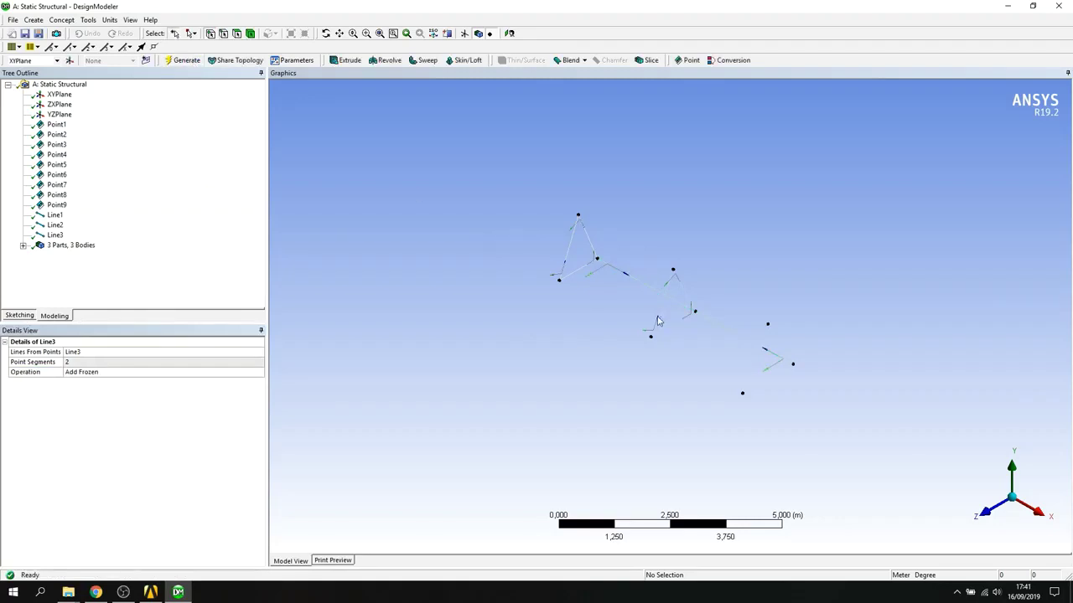
- Create a Lines From Points feature joining the three apex points into a two-segment upper chord and apply its segments
click(62, 20)
click(86, 34)
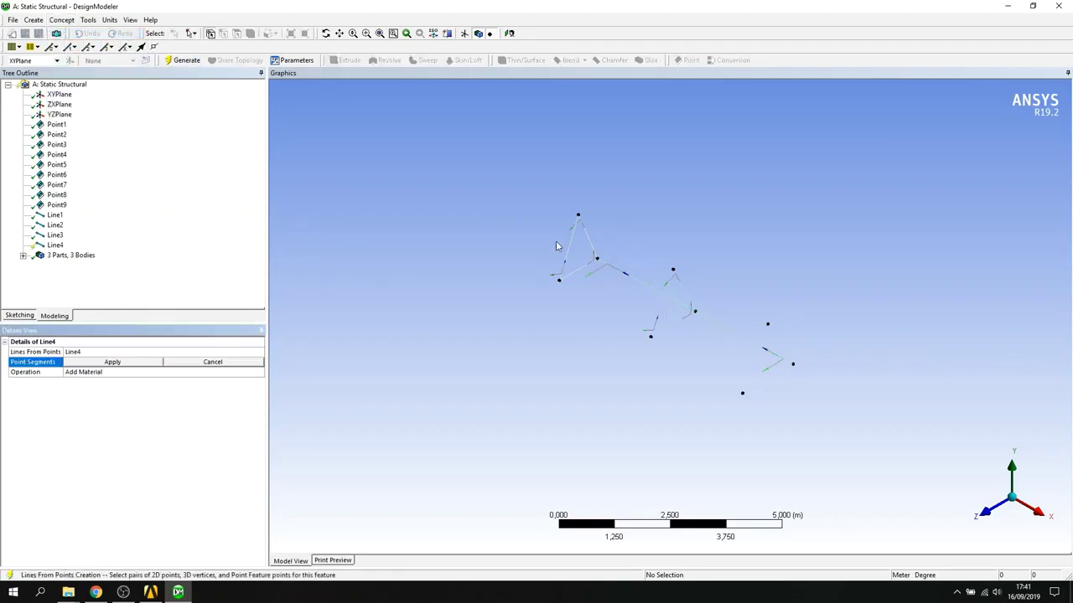
click(578, 216)
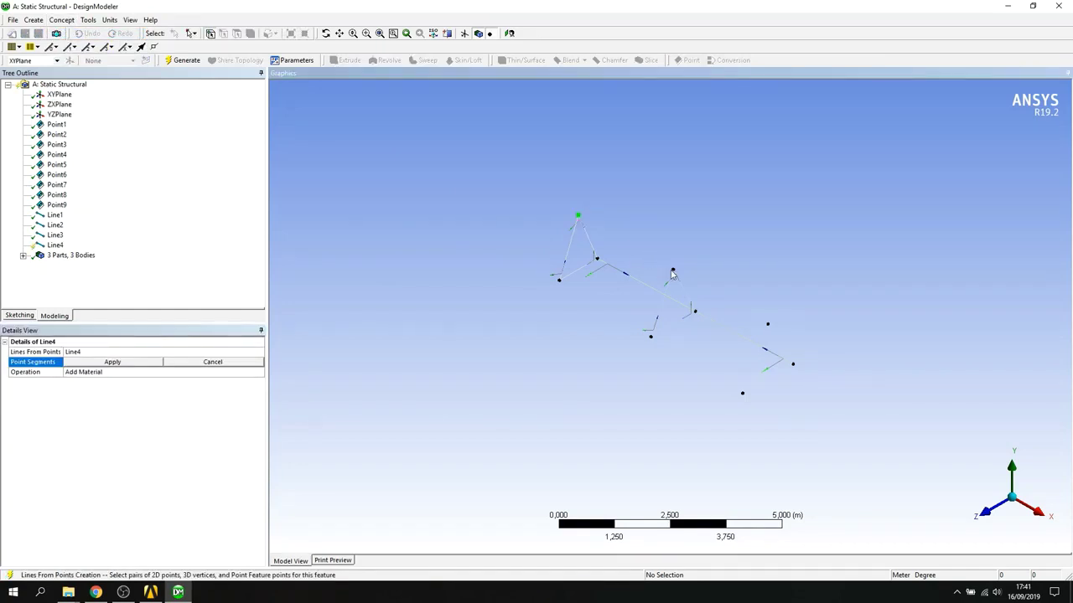
click(673, 270)
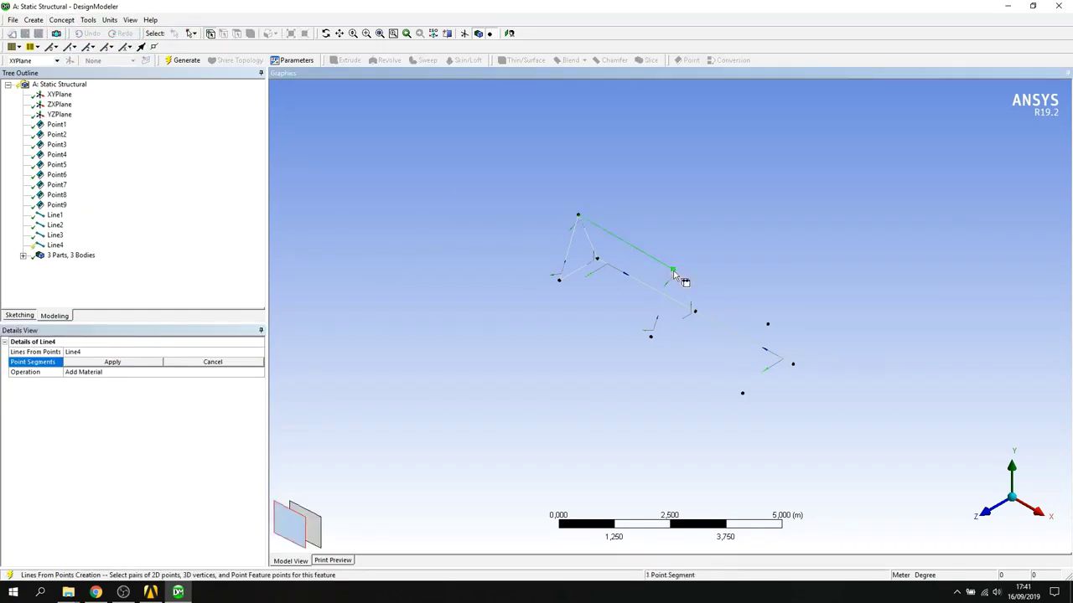
click(769, 326)
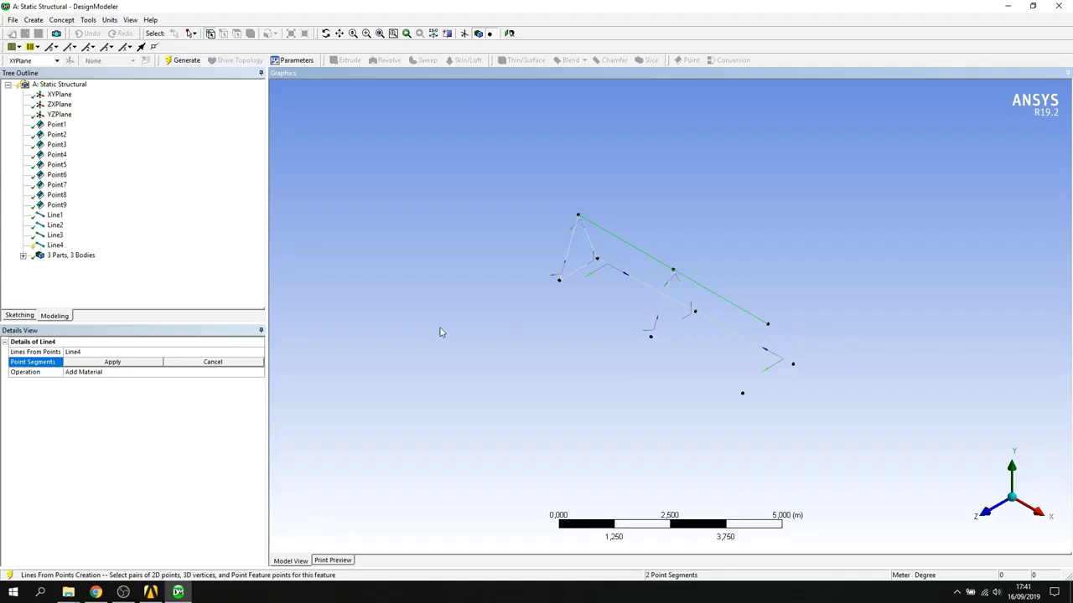
click(120, 362)
- Set the upper chord's operation to Add Frozen and generate its line body
click(144, 376)
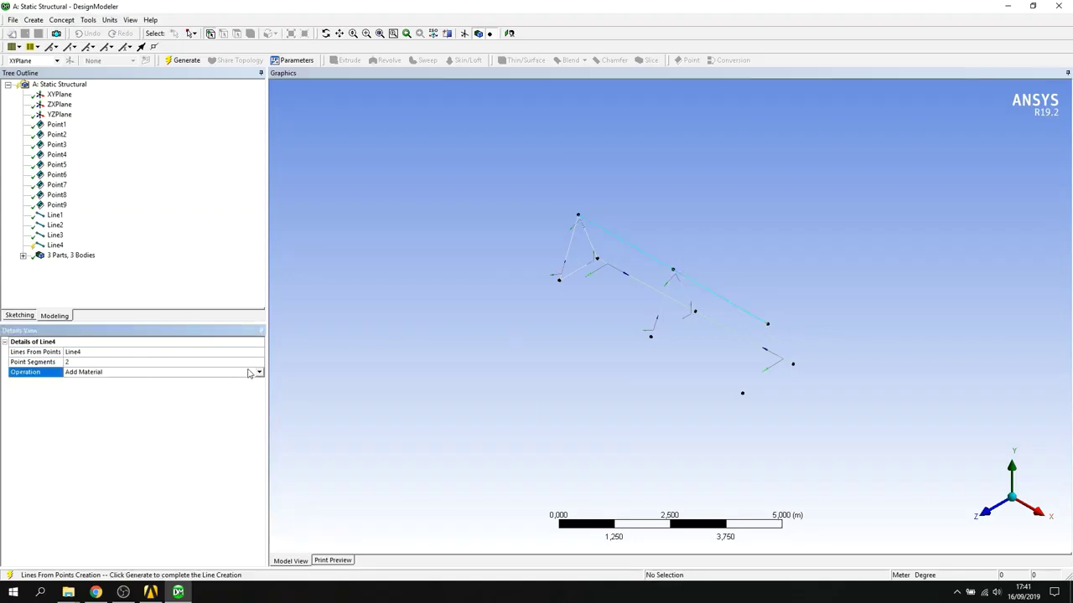
click(259, 374)
click(225, 384)
click(182, 64)
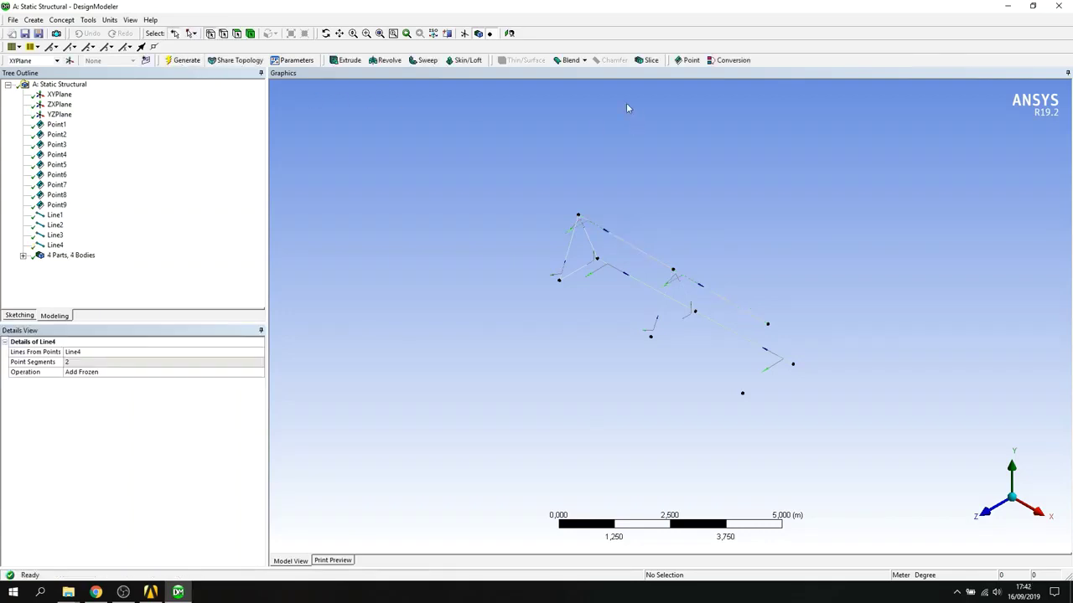
- Create a Lines From Points feature joining the three lower points on the positive Z side into a two-segment longitudinal chord and apply it
click(61, 20)
click(88, 33)
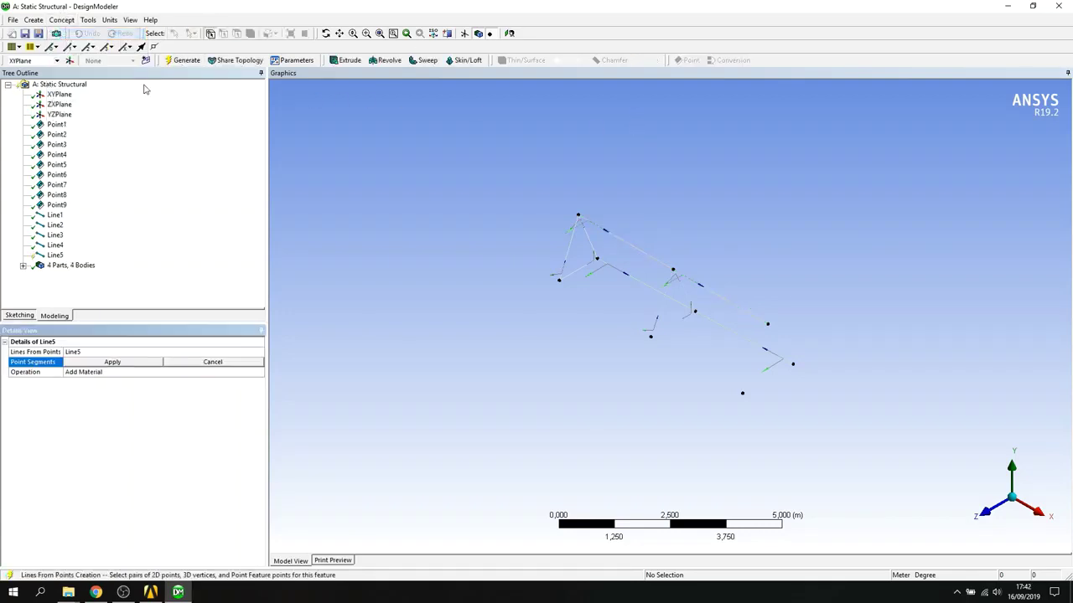
click(558, 281)
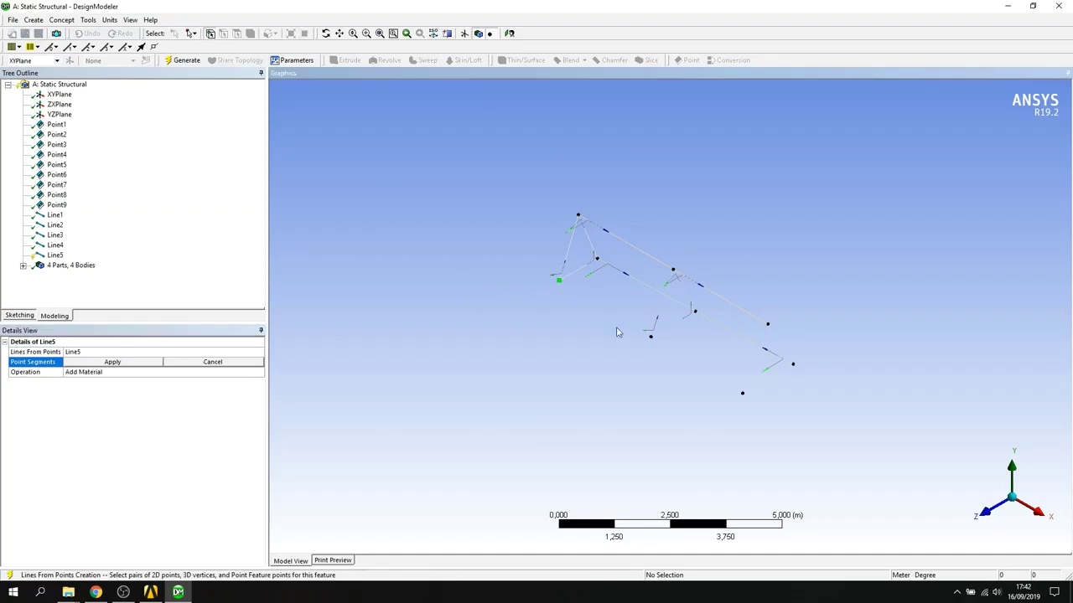
click(650, 336)
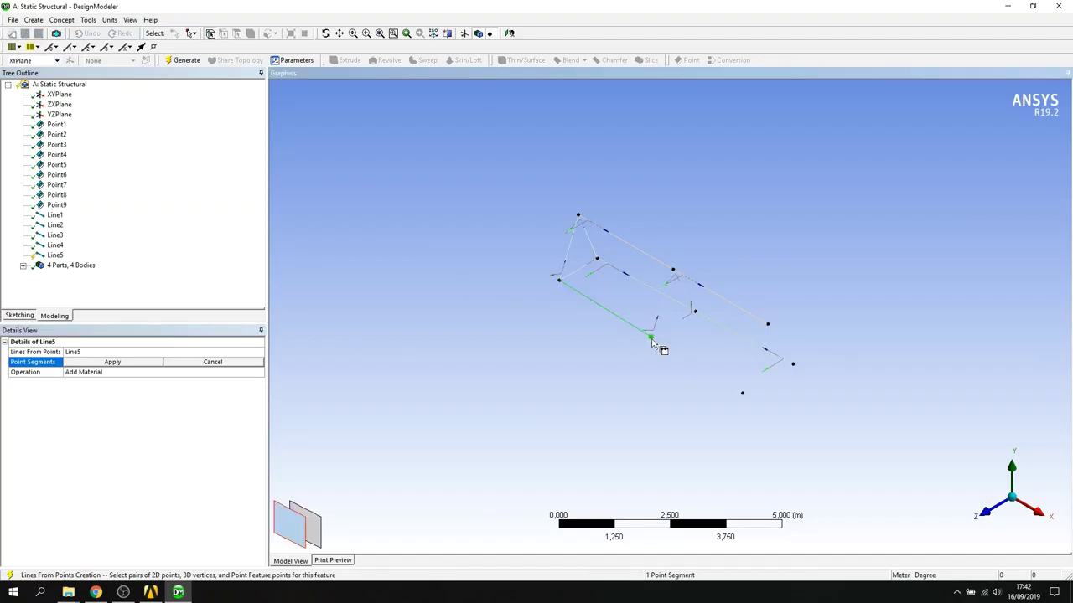
click(742, 394)
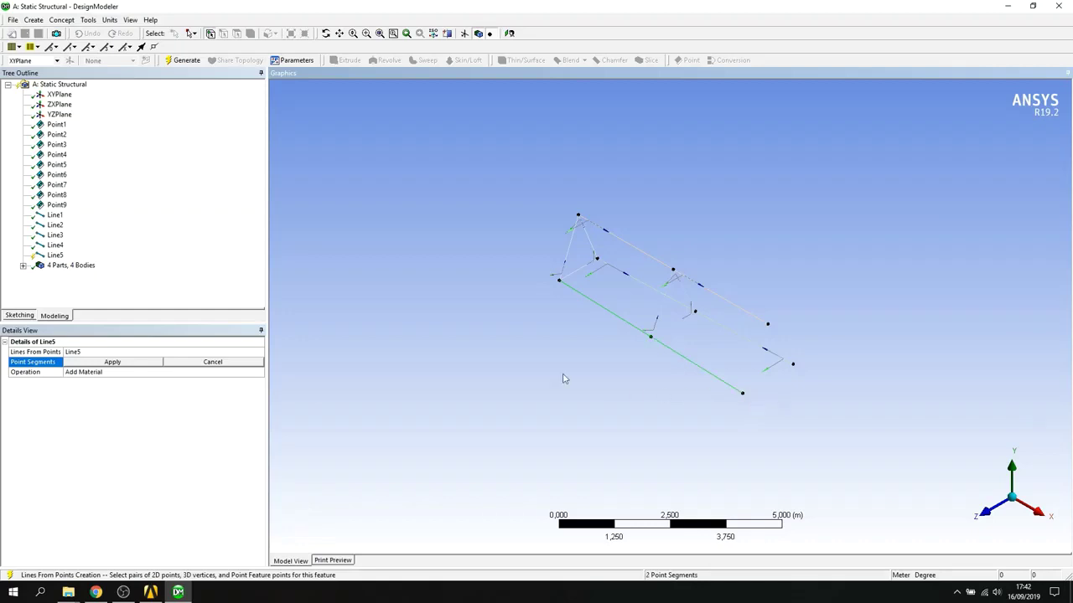
click(105, 363)
- Set the positive Z side lower chord's operation to Add Frozen and generate its line body
click(107, 372)
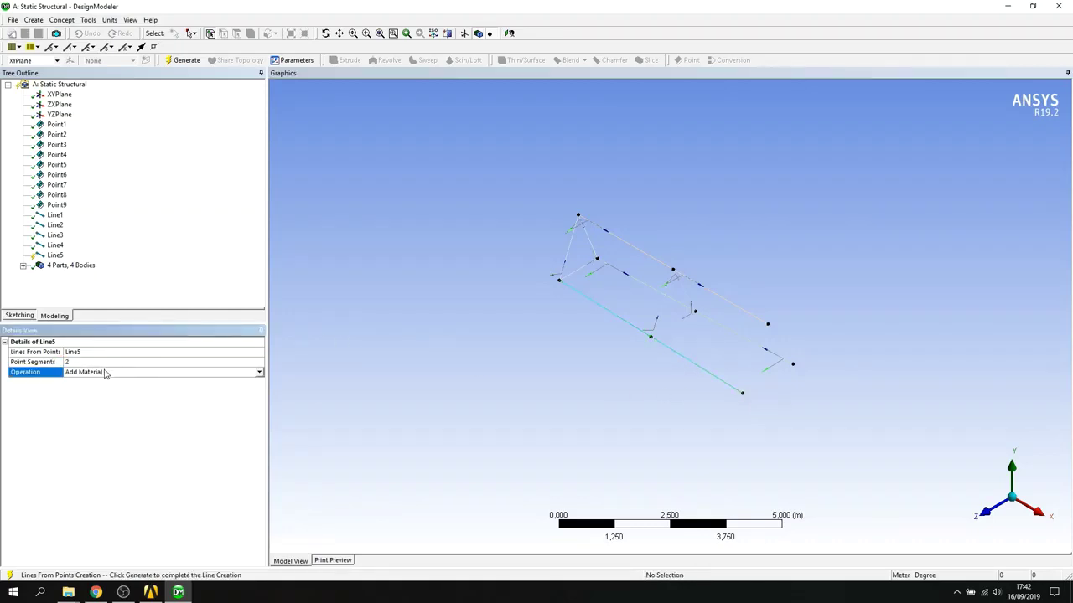
click(257, 374)
click(210, 386)
click(169, 63)
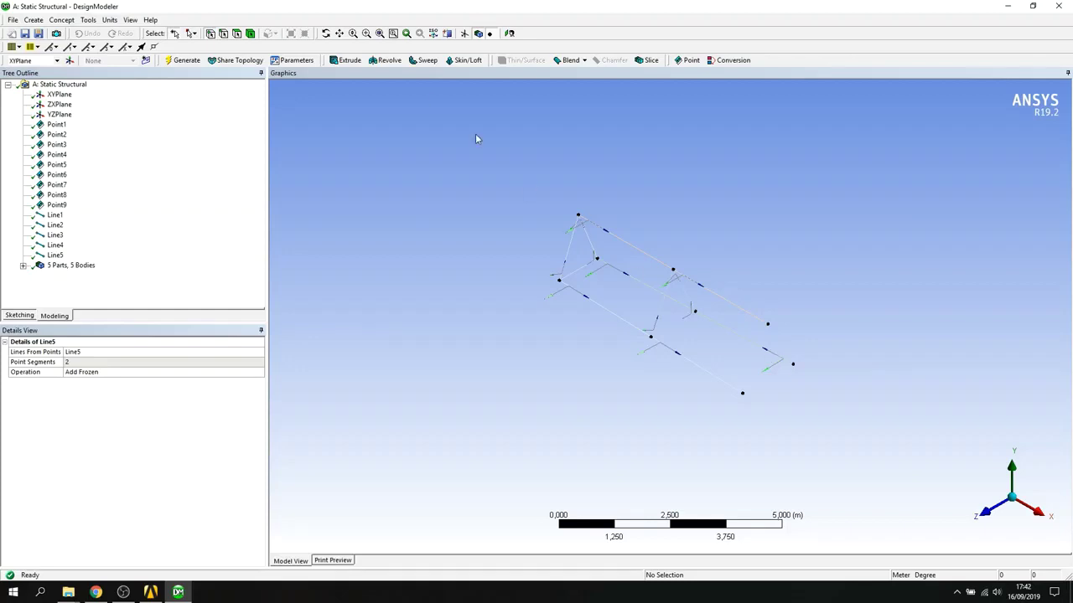
- Create a Mirror body transformation and assign YZPlane as its mirror plane
click(33, 21)
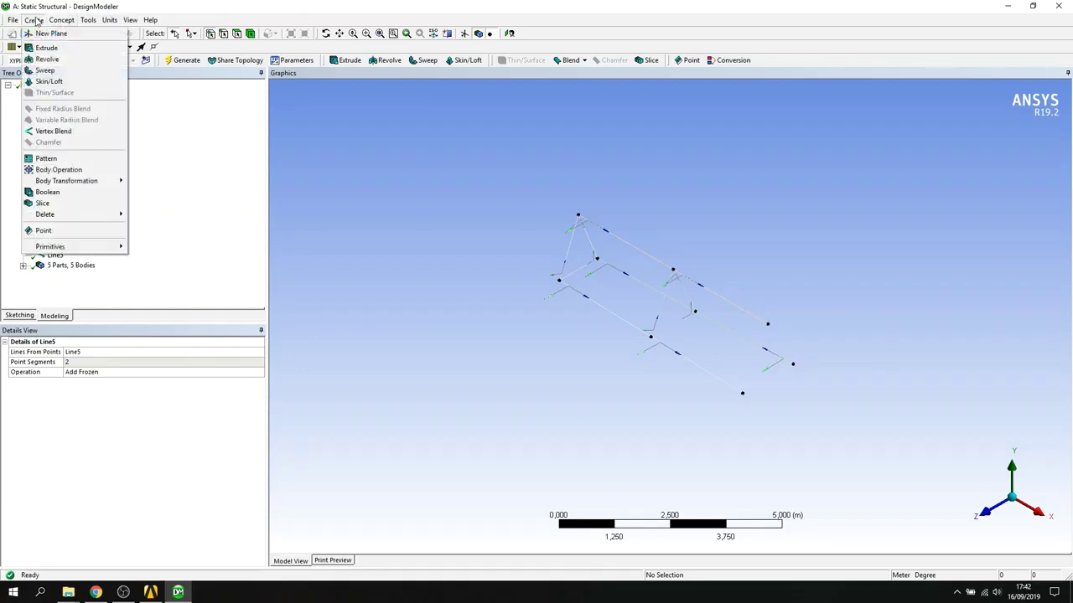
mouse_move(83, 189)
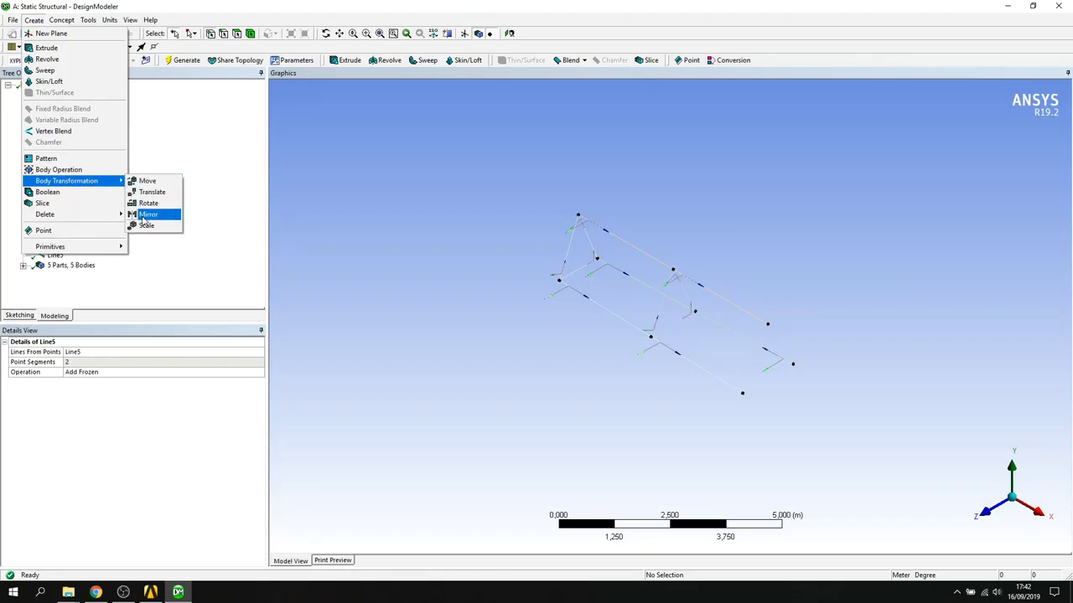
click(142, 219)
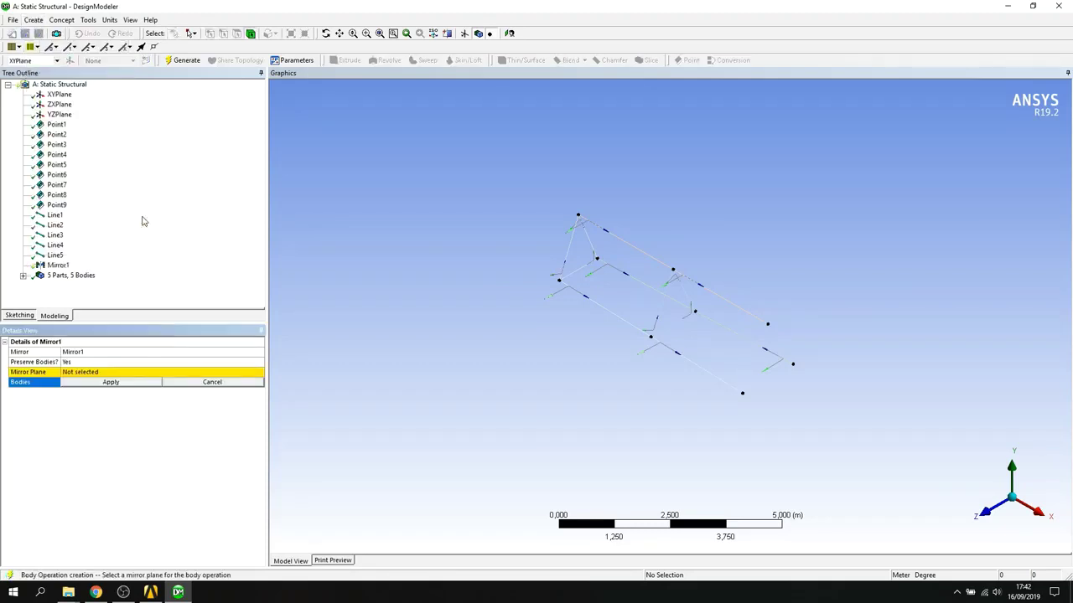
click(83, 374)
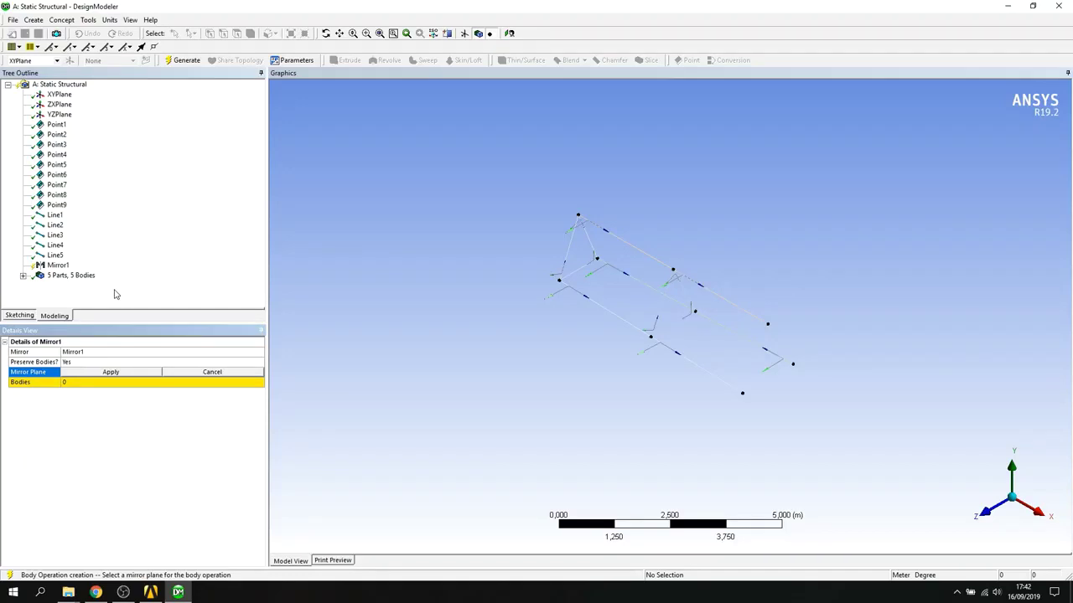
click(59, 114)
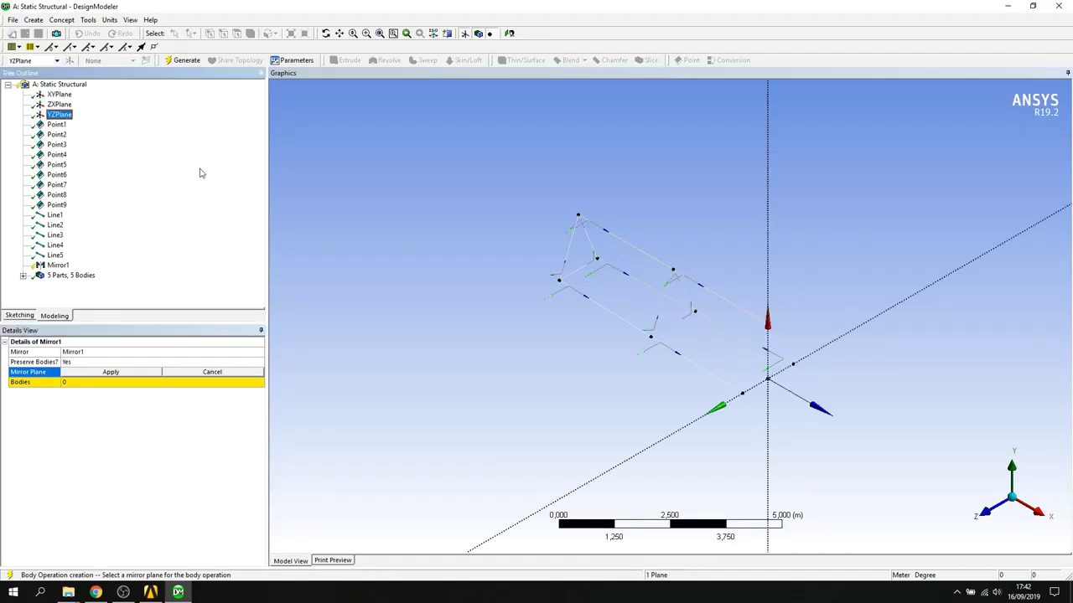
click(995, 512)
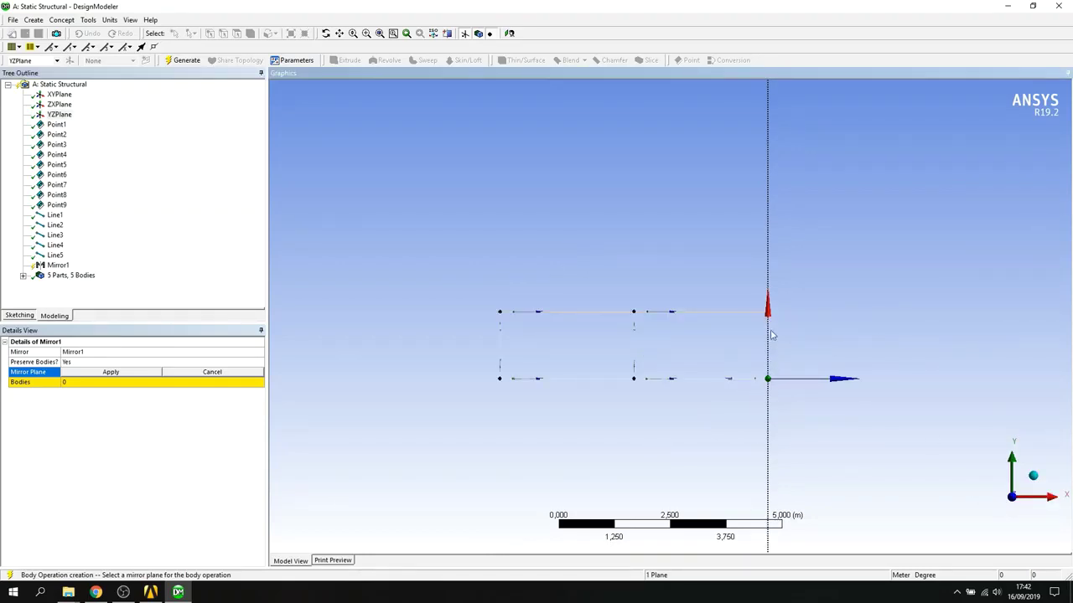
click(1032, 482)
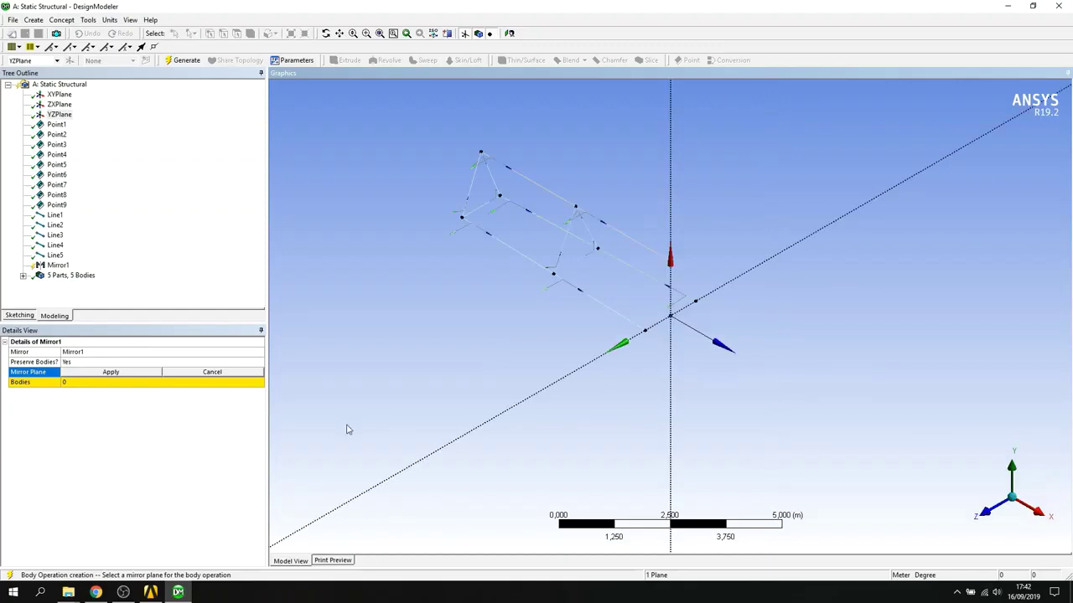
click(111, 372)
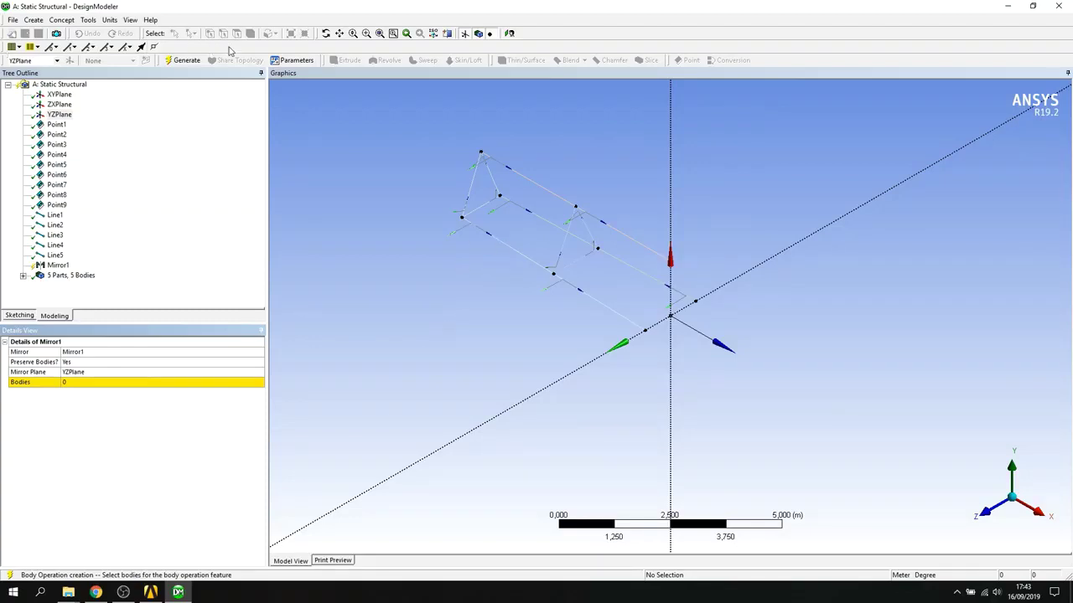
- Apply all line bodies of the half frame to the mirror feature and generate the mirrored half
click(88, 382)
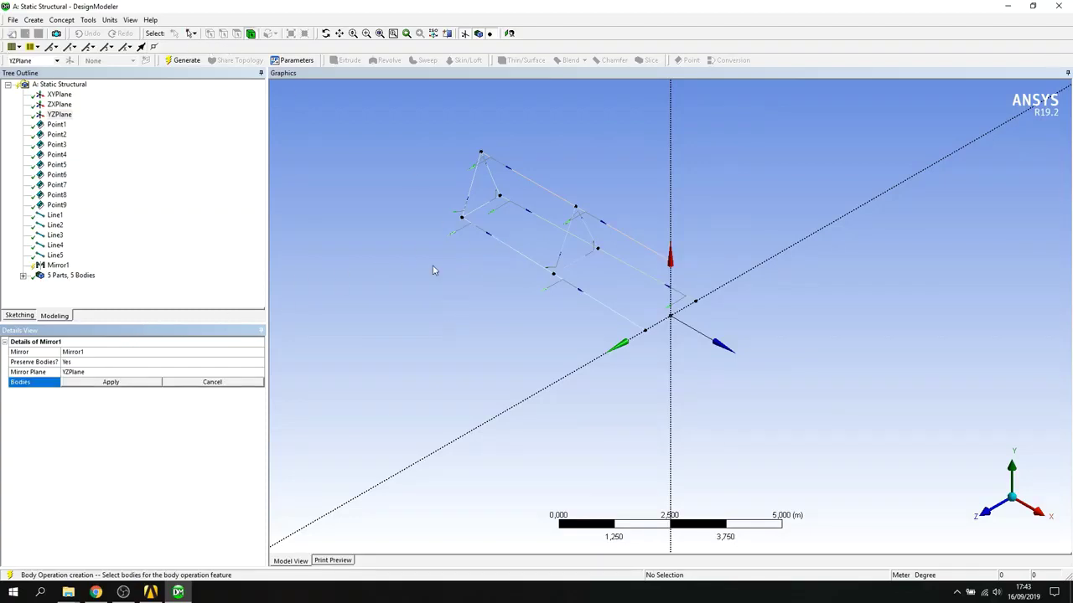
click(526, 259)
right_click(524, 257)
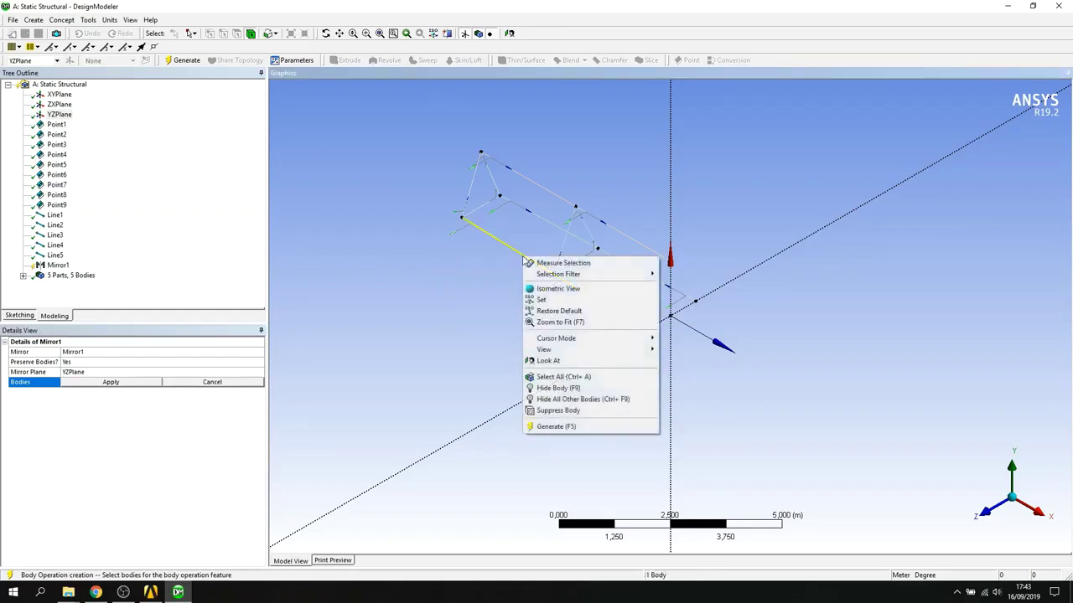
click(570, 379)
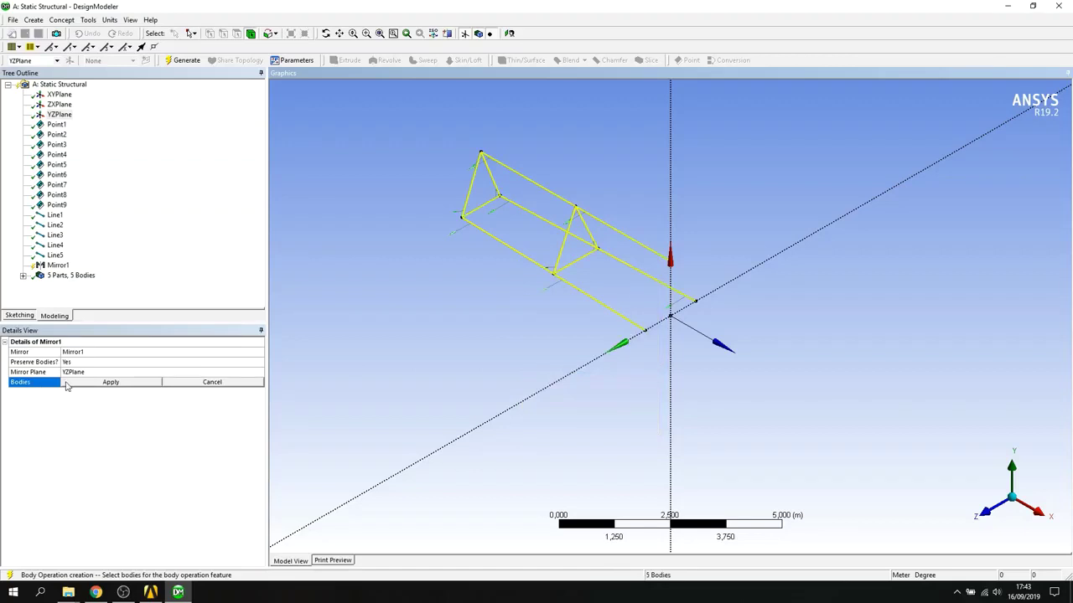
click(104, 384)
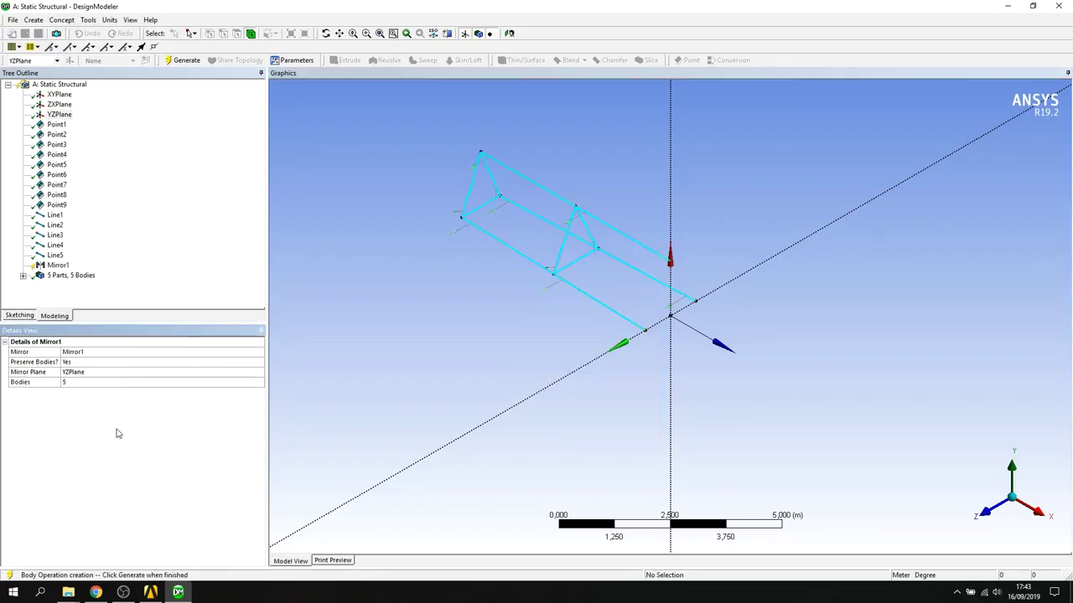
click(186, 60)
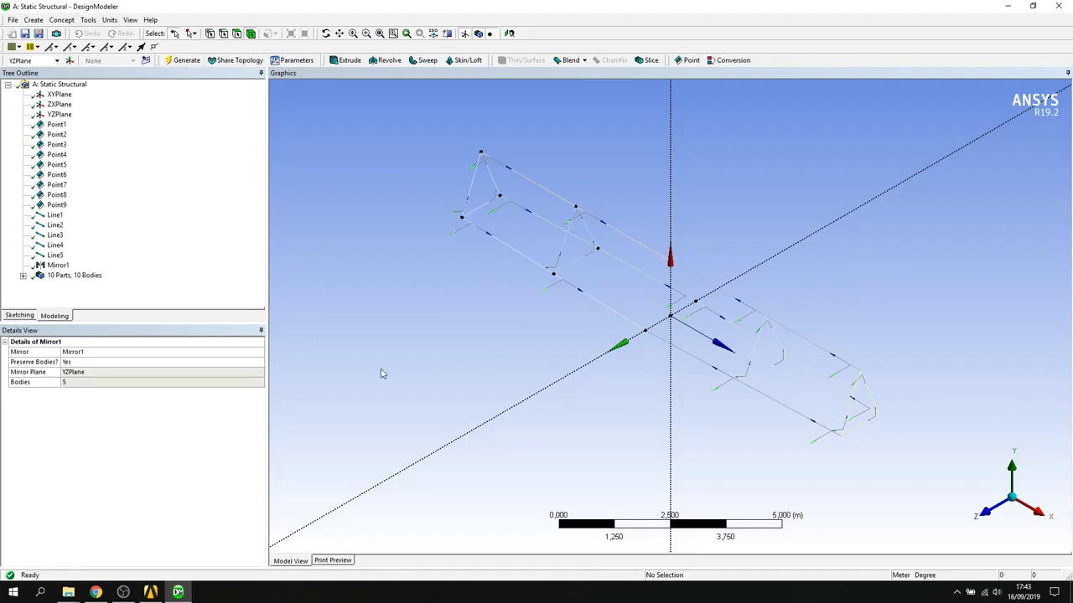
- Examine which parts of the frame belong to the last two line features and to the mirror feature
click(56, 254)
click(57, 244)
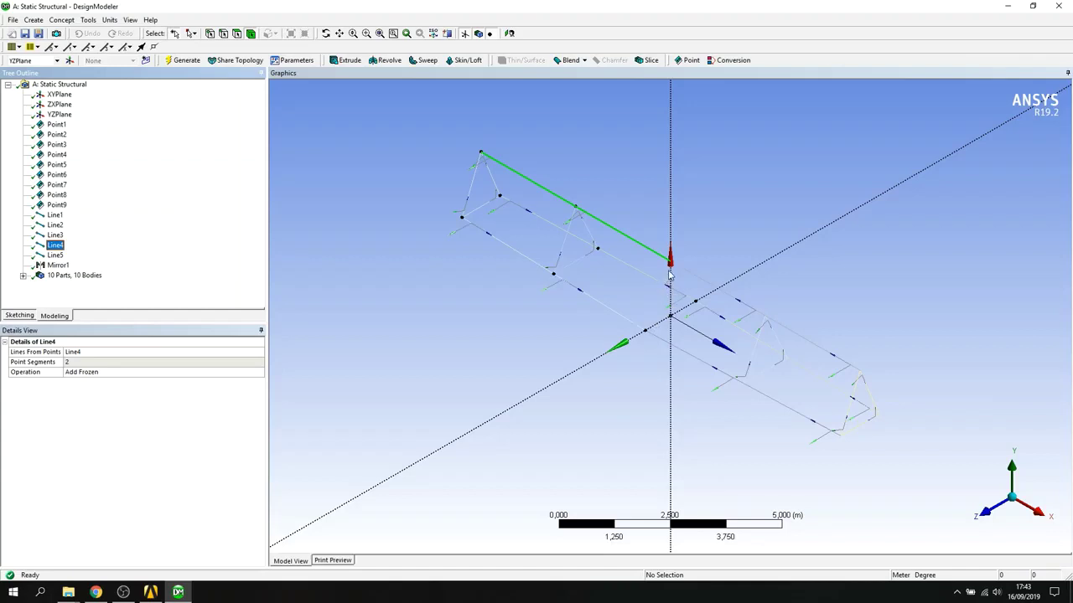
click(57, 264)
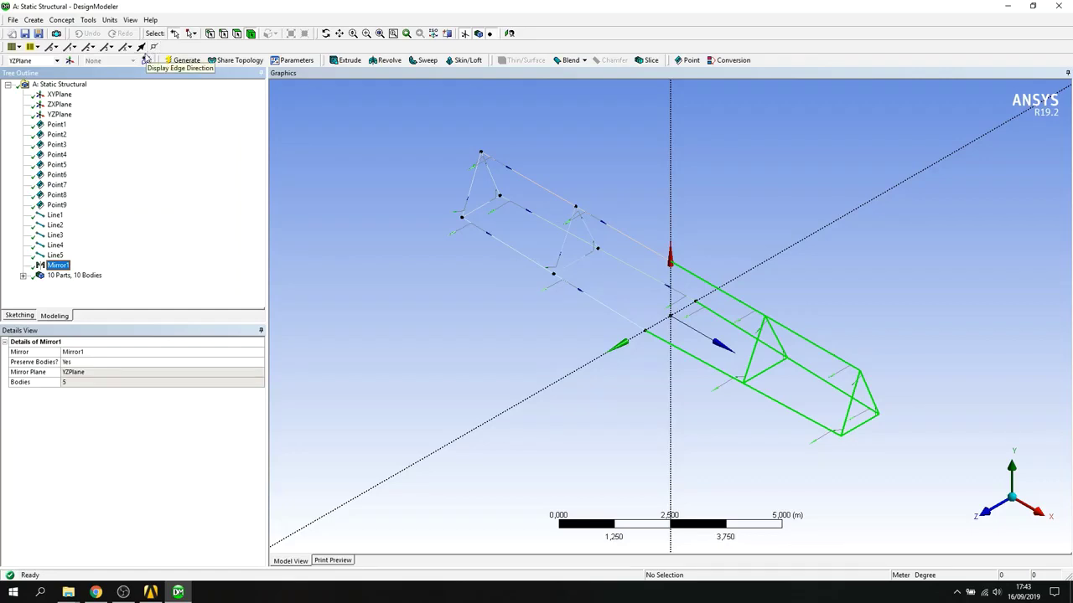
- Define lines from points forming the closed triangle in the YZ mid-plane, joining both lower chord points and the apex, and apply the three segments
click(55, 21)
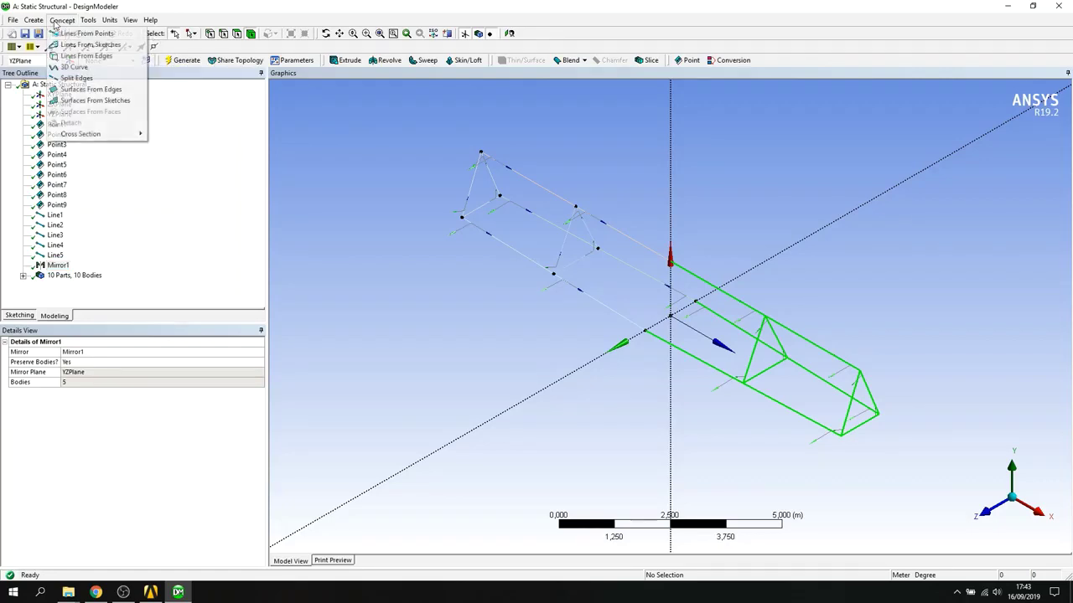
click(87, 34)
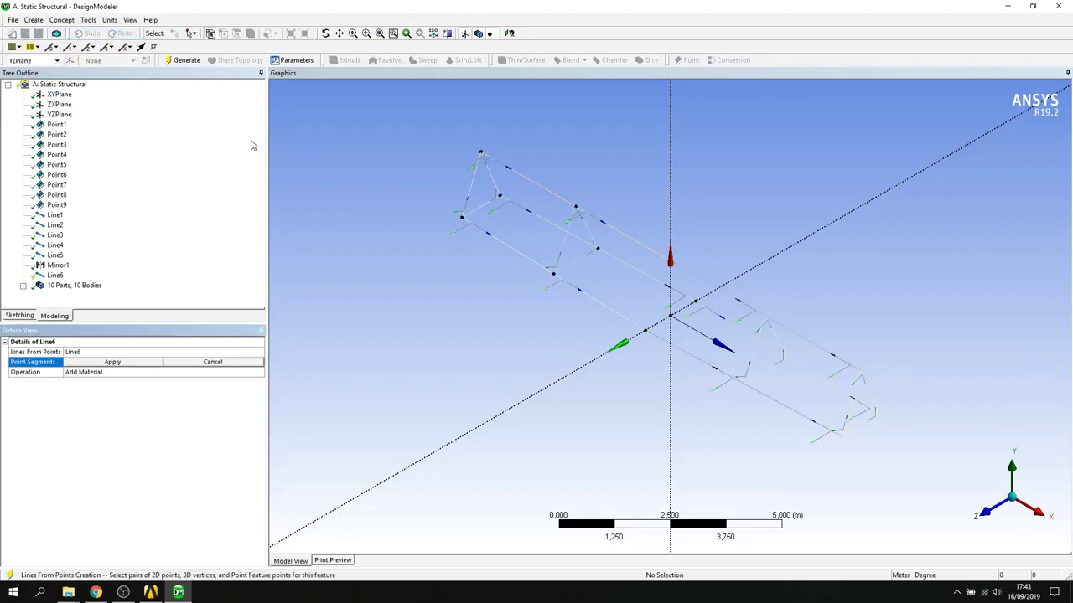
click(646, 333)
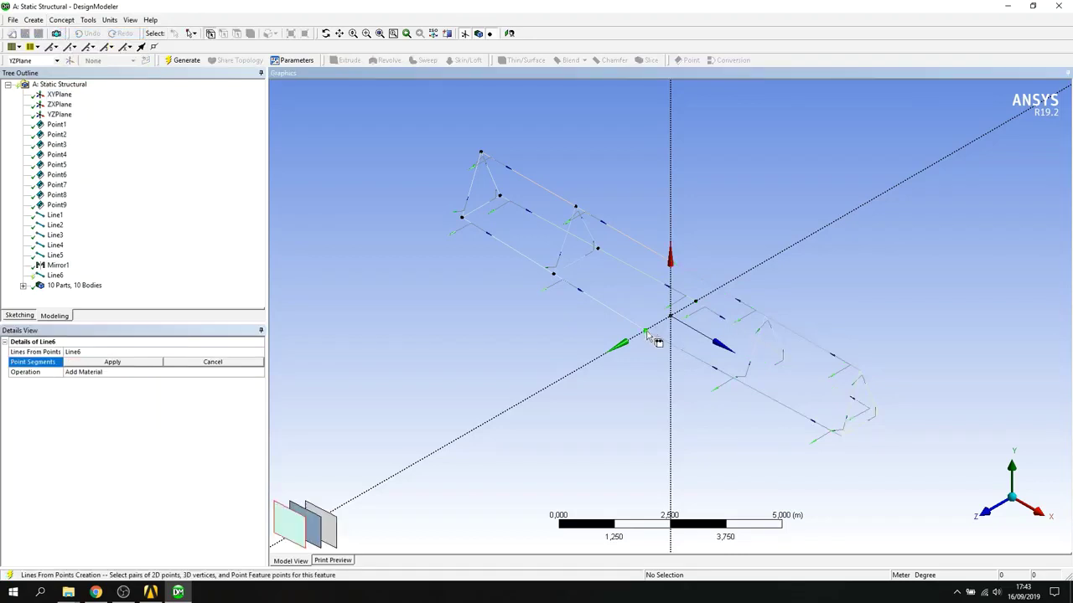
click(671, 266)
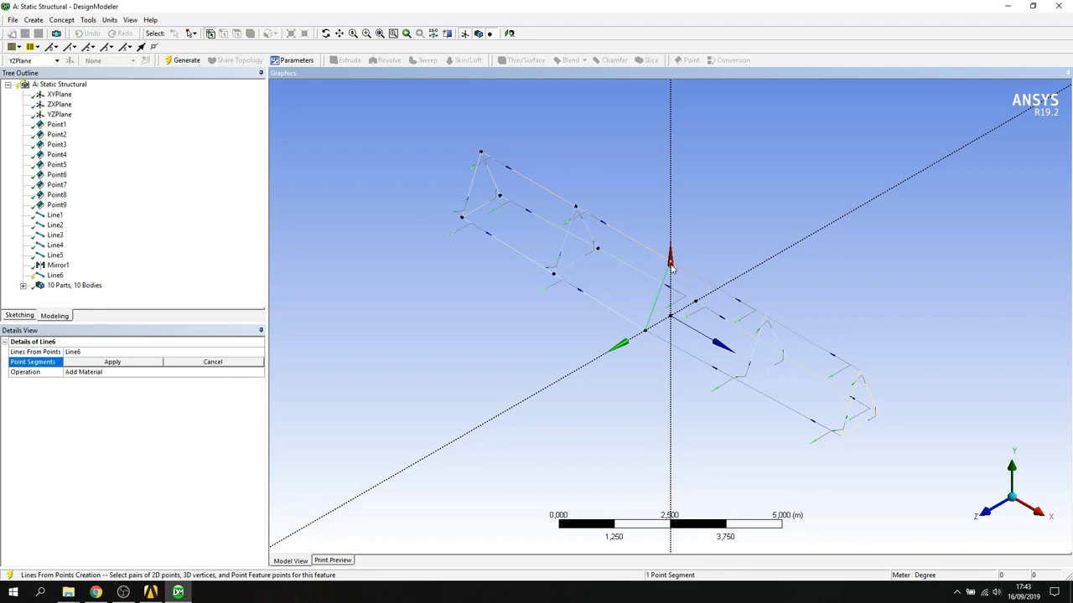
click(695, 301)
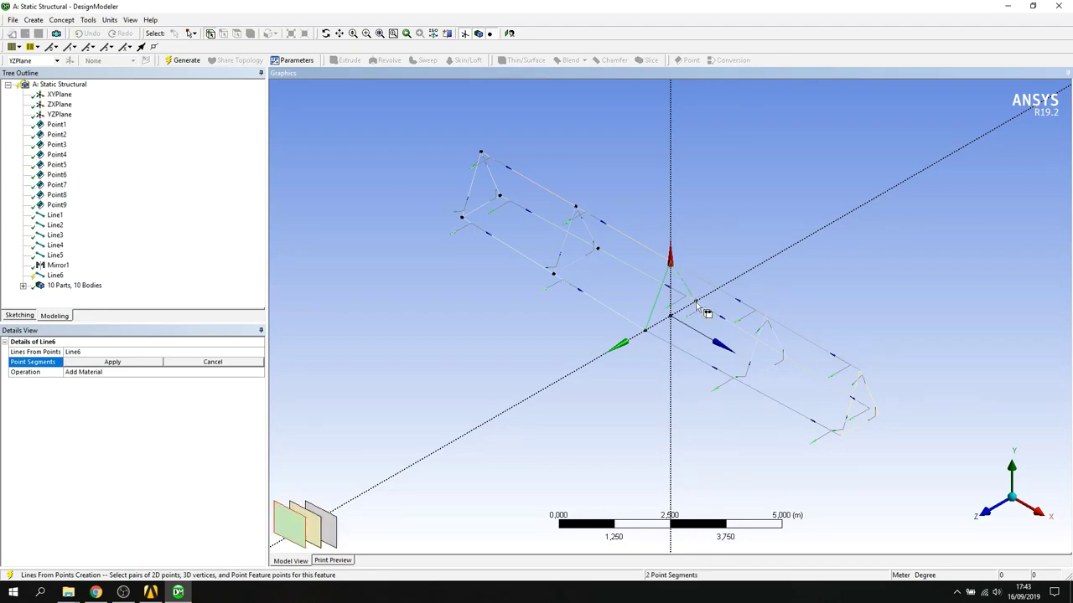
click(645, 331)
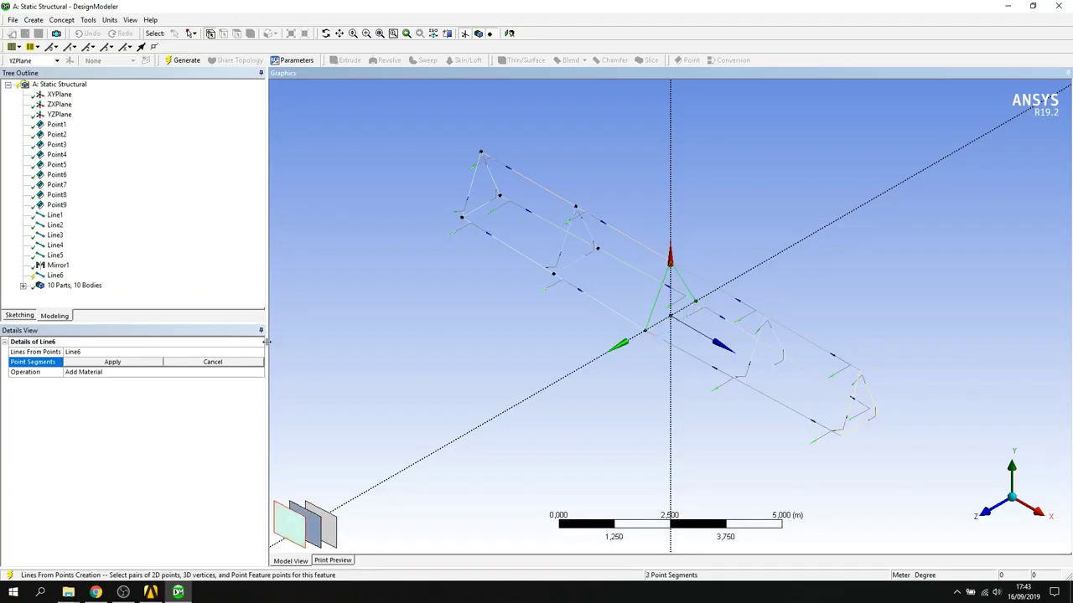
click(99, 364)
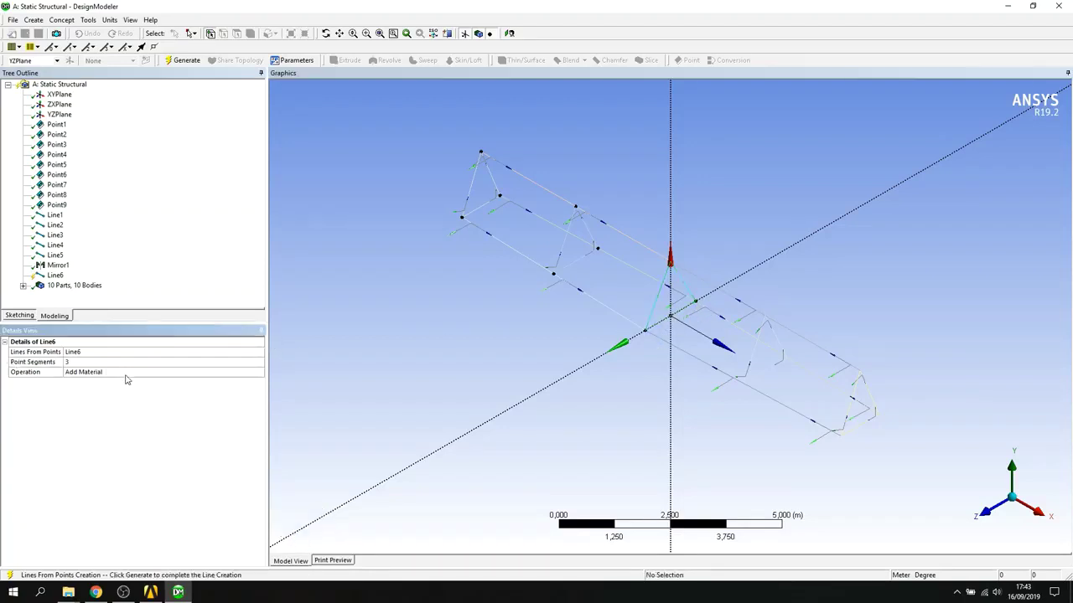
- Set the mid-plane triangle's operation to Add Frozen and generate its line body
click(218, 376)
click(250, 377)
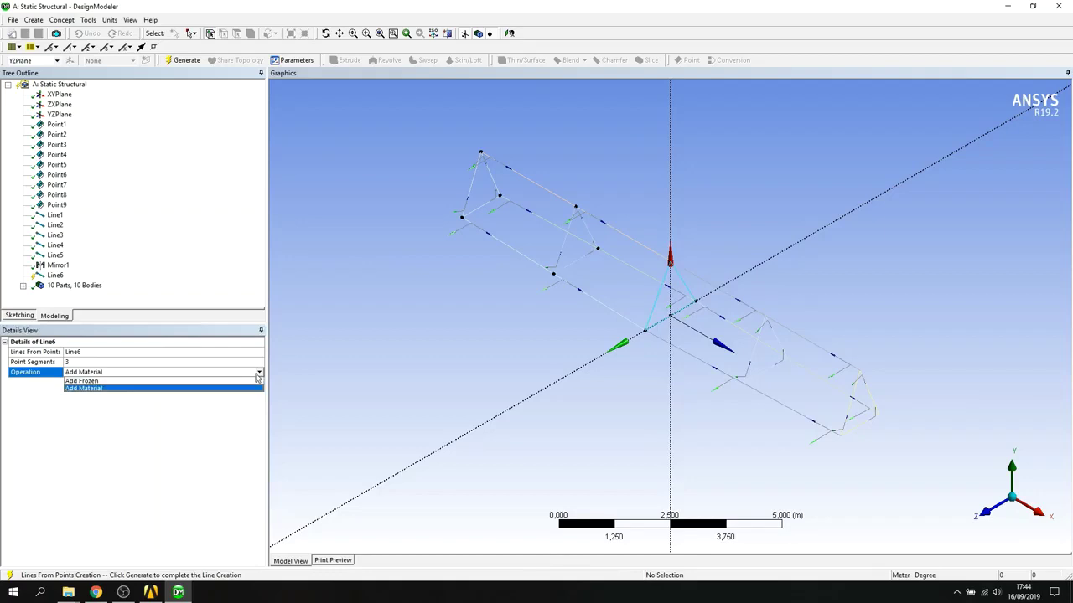
click(214, 387)
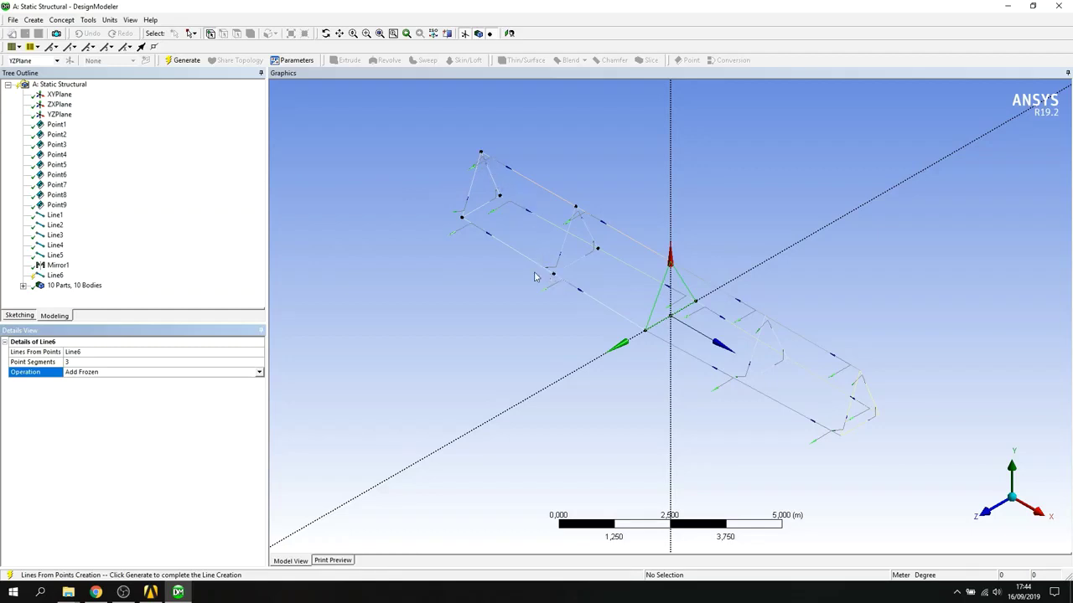
click(71, 23)
click(143, 415)
click(168, 59)
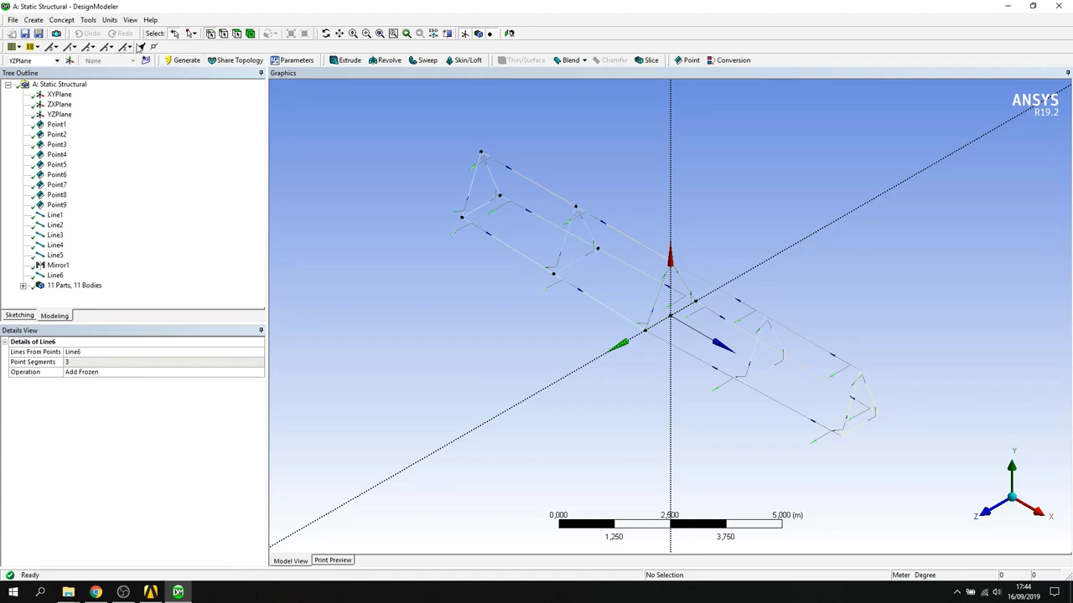
- Define two diagonals from the negative X end triangle's apex to both lower points of the neighbouring triangle and apply the point segments
click(62, 19)
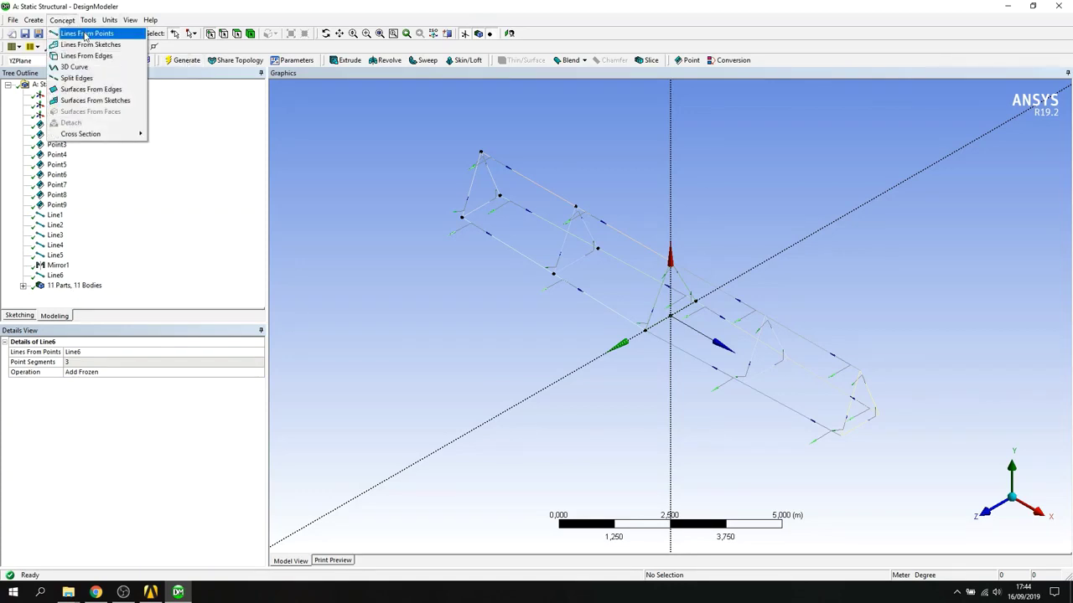
click(85, 33)
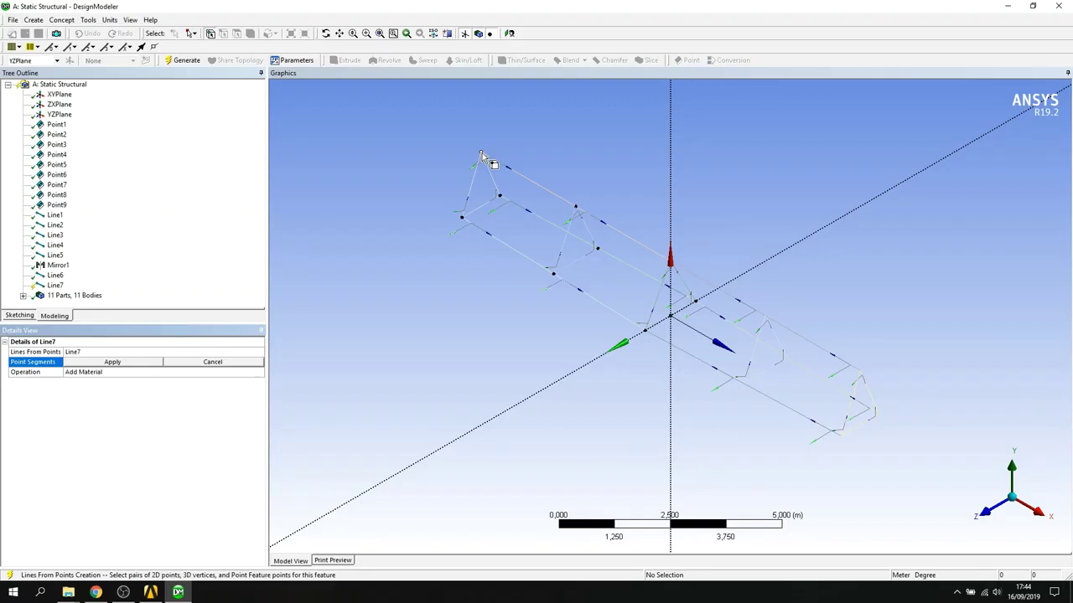
click(481, 153)
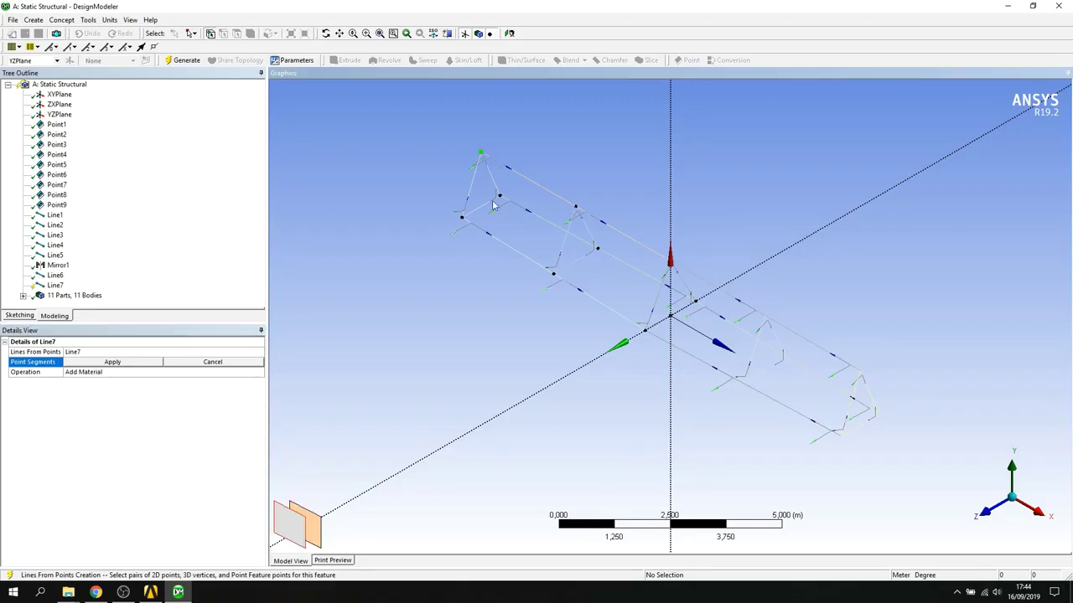
click(553, 276)
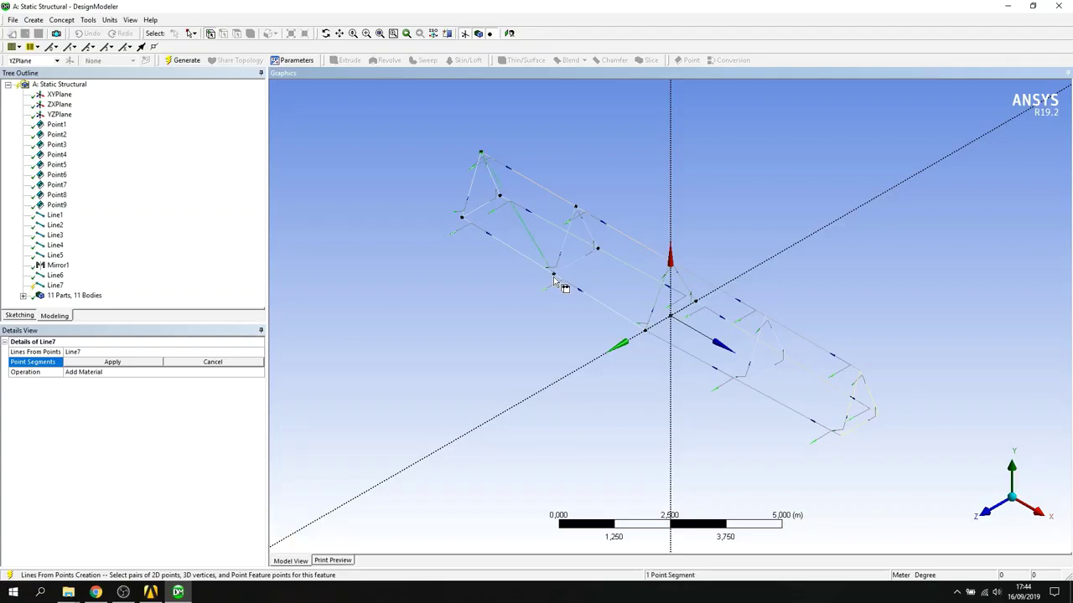
click(481, 154)
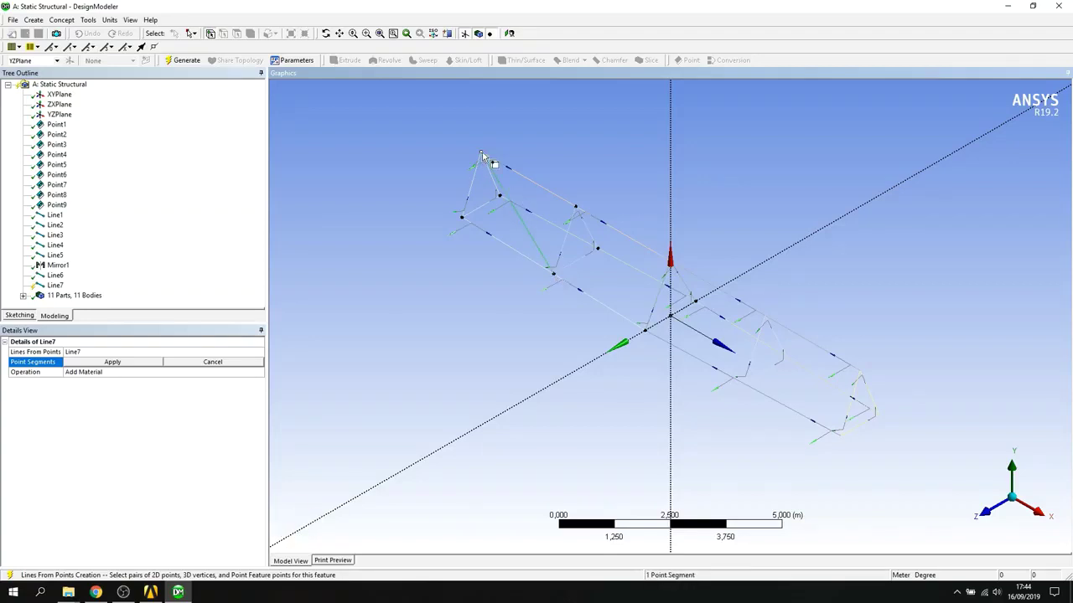
click(597, 249)
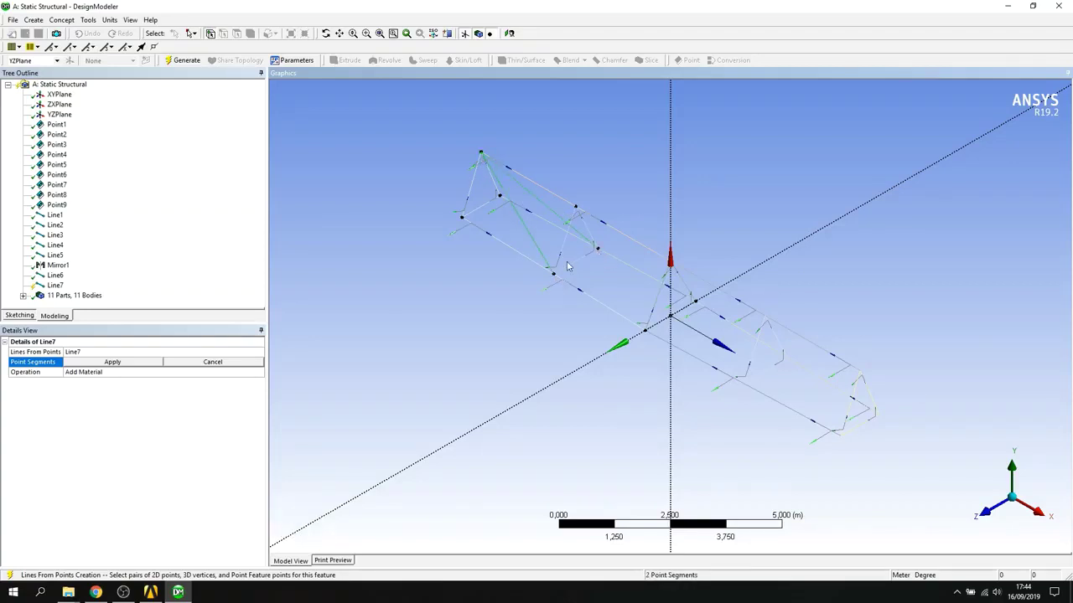
click(128, 362)
- Set the operation of the negative X end bay's diagonals to Add Frozen and generate their line body
click(117, 372)
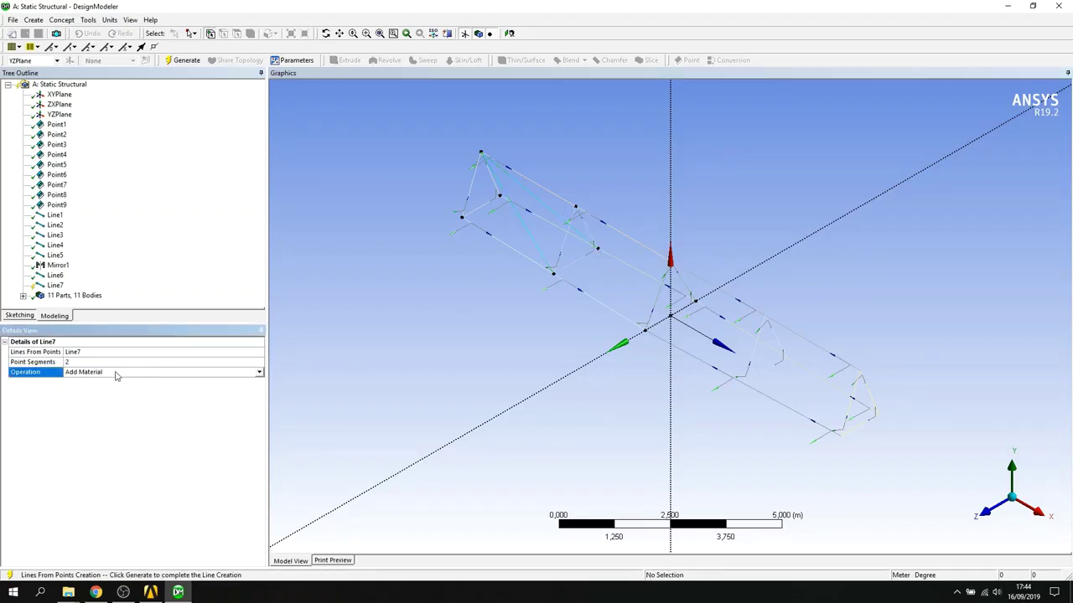
click(258, 375)
click(172, 381)
click(189, 63)
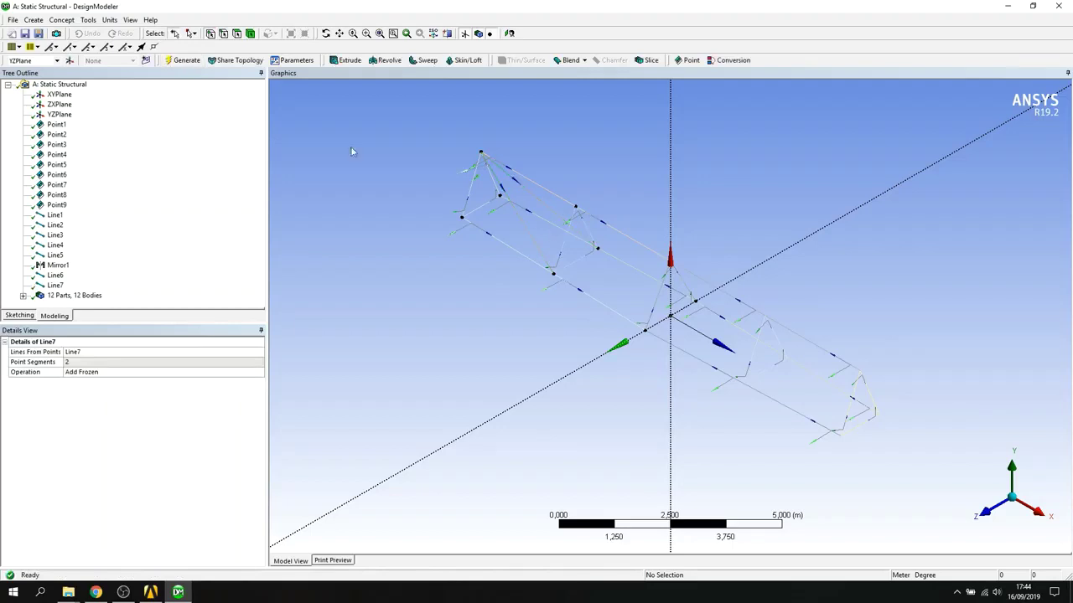
- Define two diagonals from the negative X intermediate triangle's apex to both lower points of the mid-plane triangle and apply the point segments
click(61, 19)
click(92, 34)
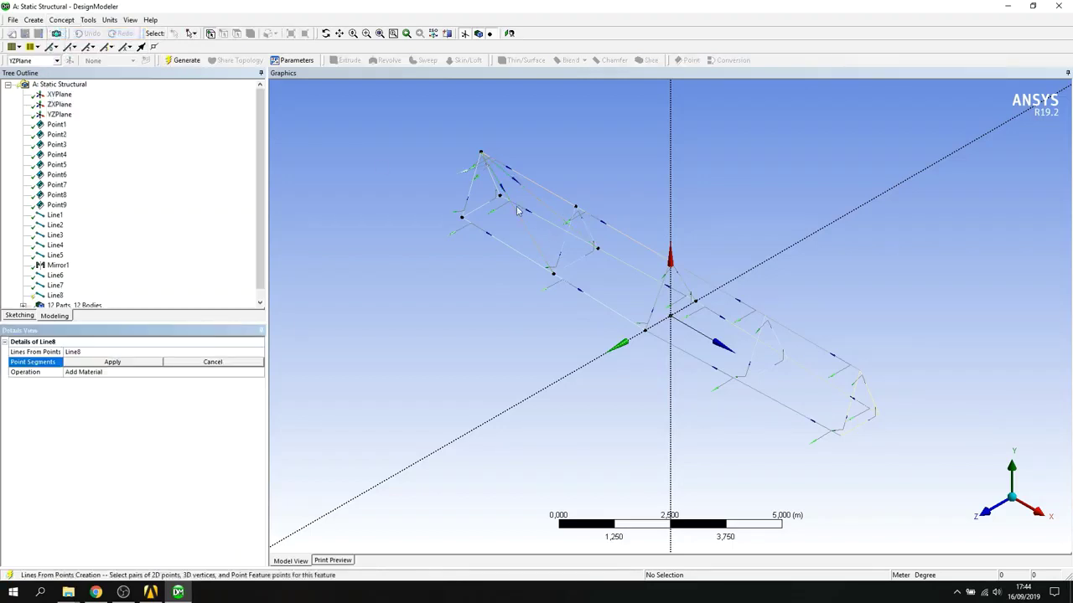
click(575, 210)
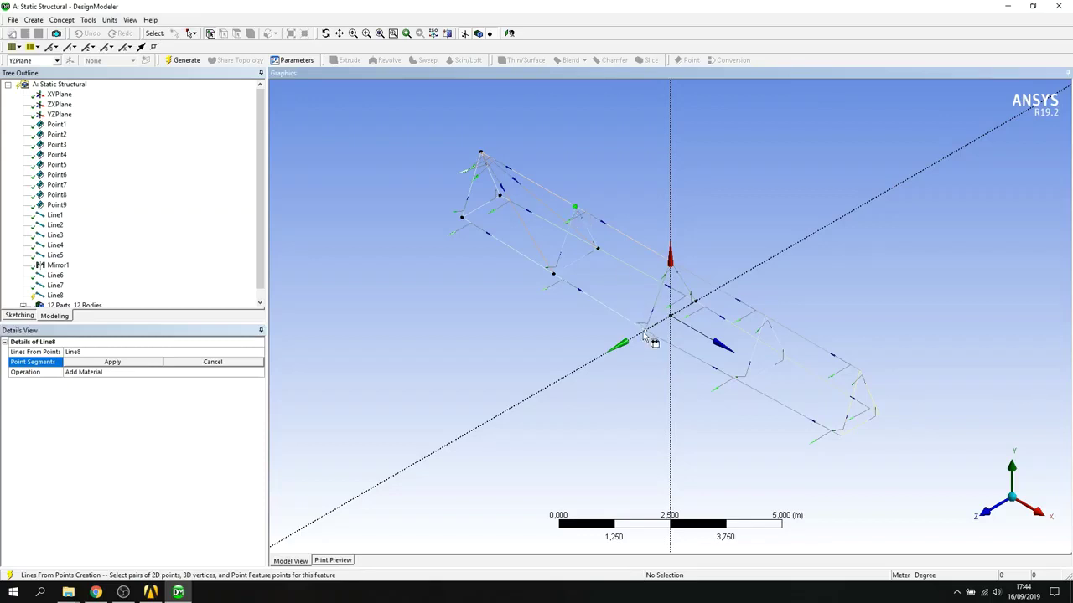
ctrl+click(643, 331)
click(577, 209)
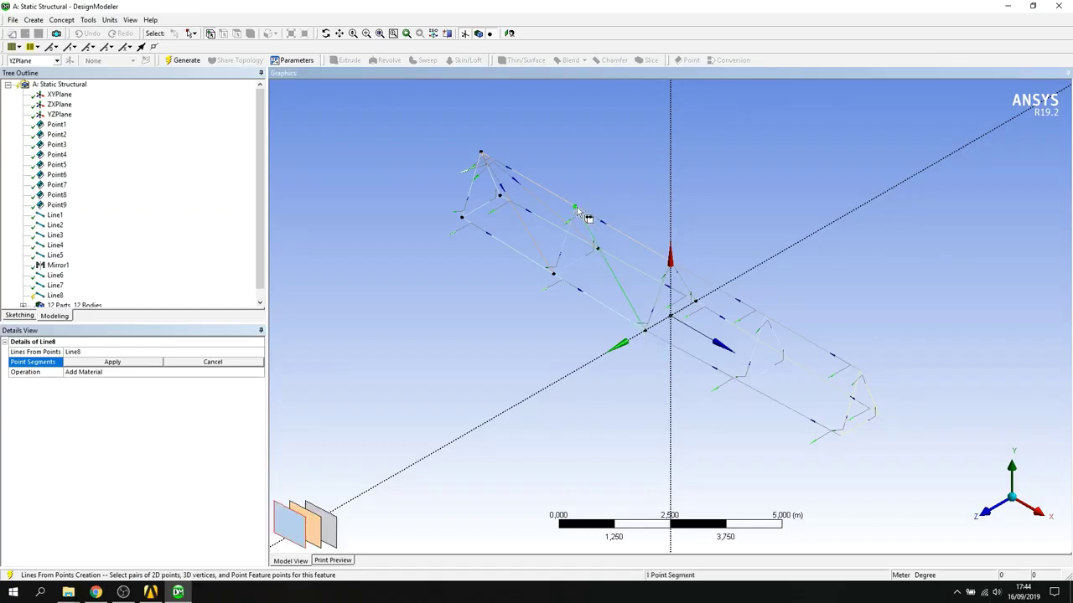
ctrl+click(694, 300)
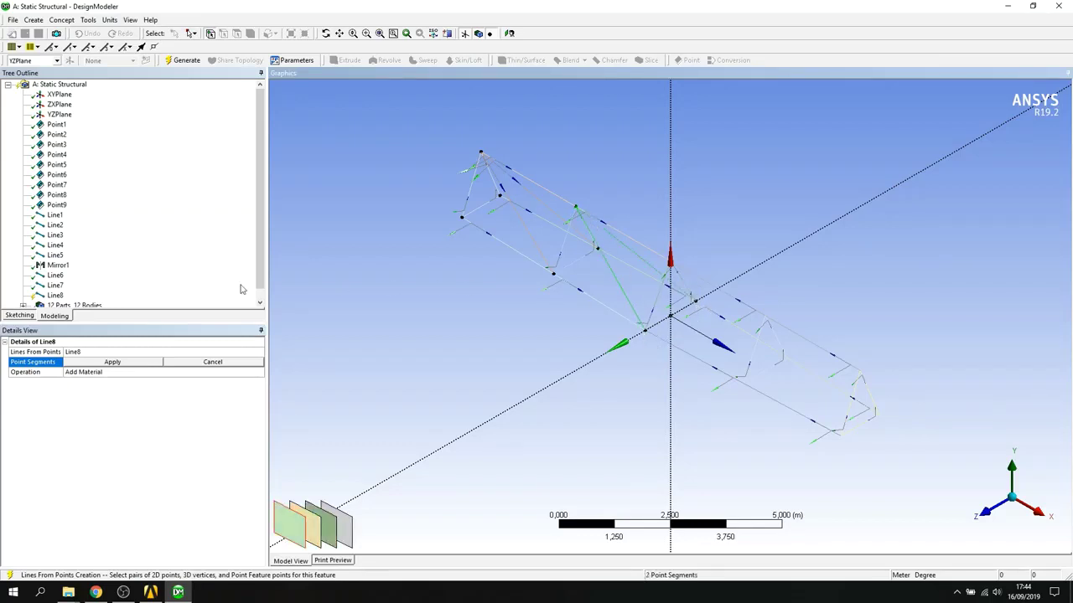
click(130, 362)
- Set the operation of the diagonals in the negative X inner bay to Add Frozen and generate their line body
click(133, 375)
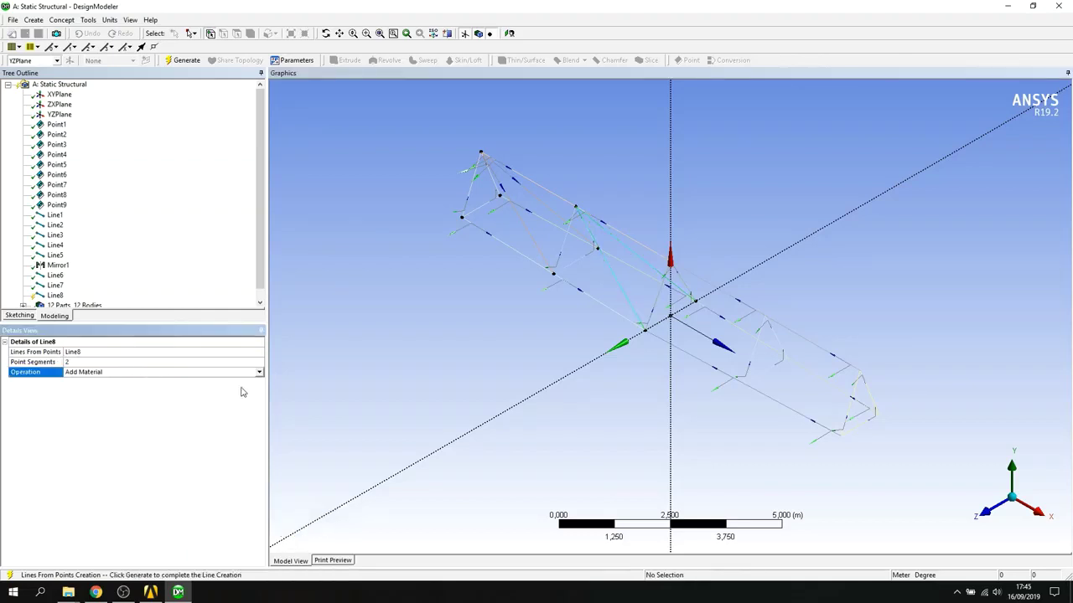
click(260, 373)
click(194, 385)
click(182, 61)
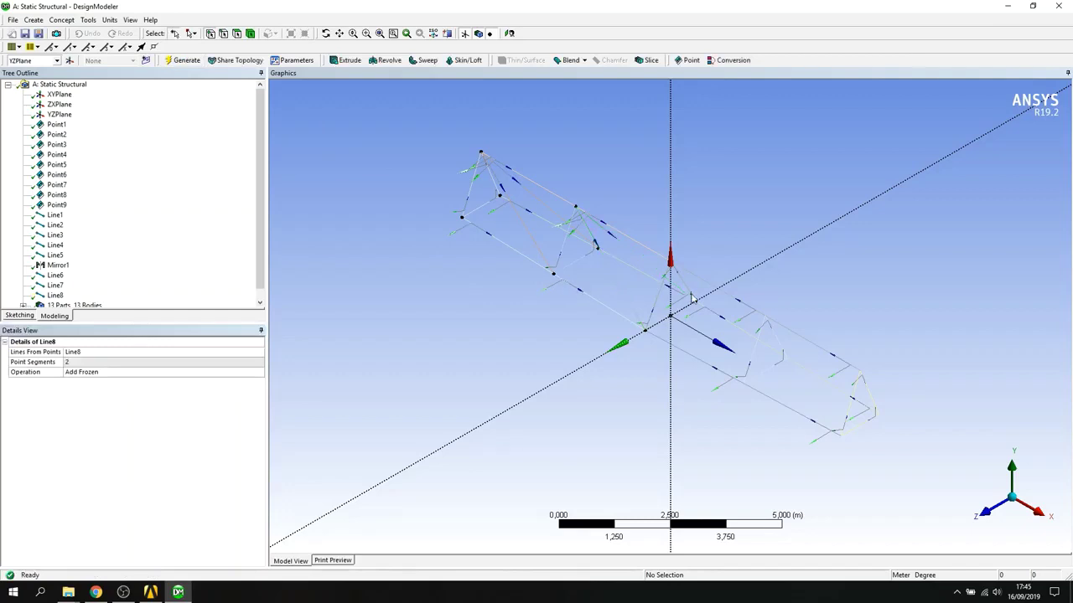
- Define two diagonals from the mirrored intermediate triangle's apex to both lower points of the mid-plane triangle and apply the point segments
click(62, 20)
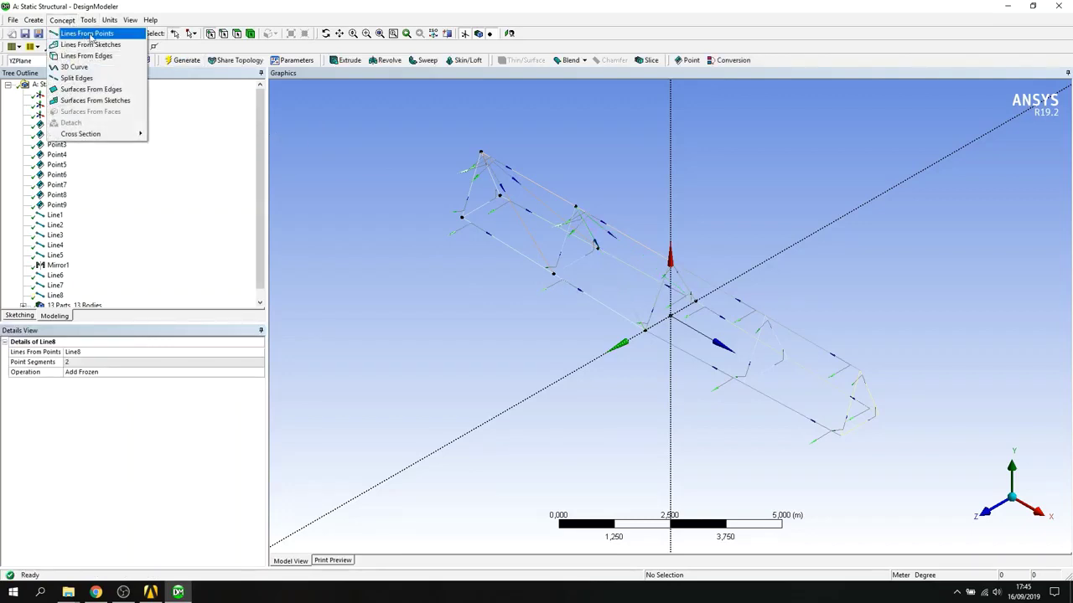
click(103, 35)
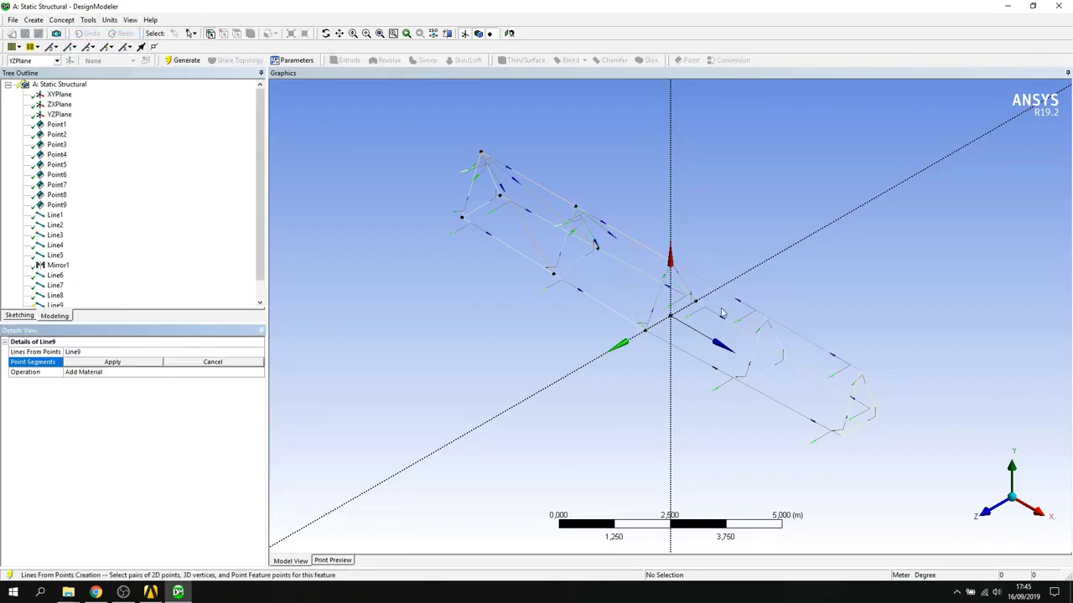
click(765, 317)
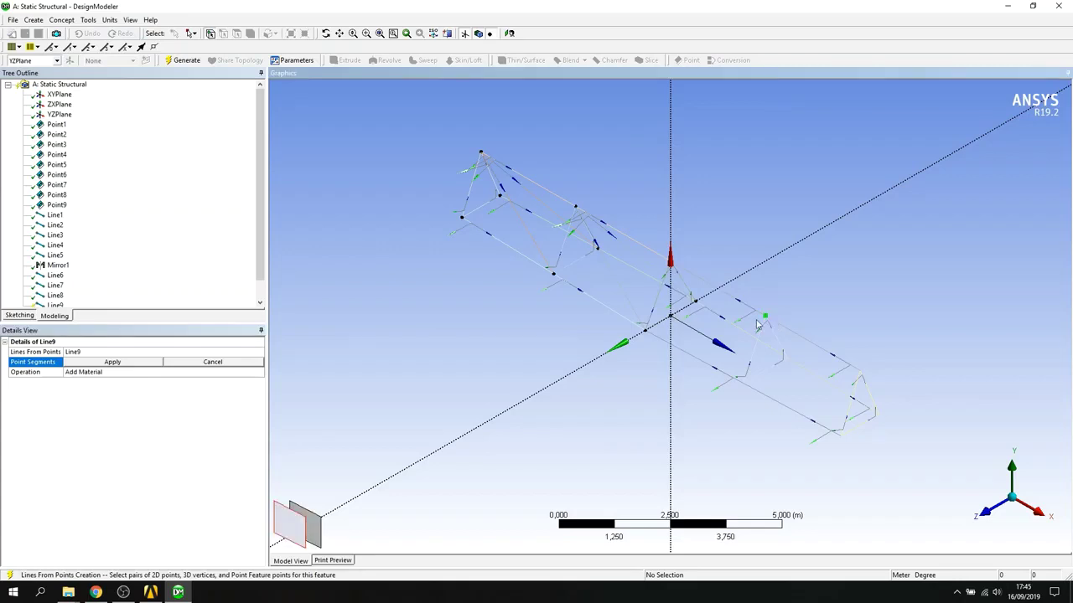
click(698, 306)
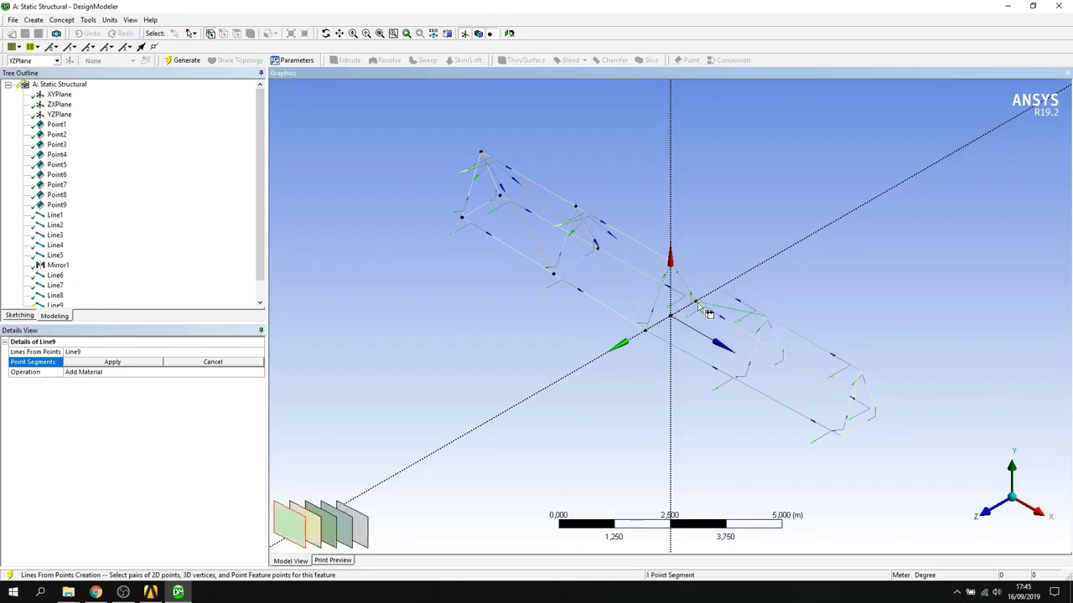
click(765, 318)
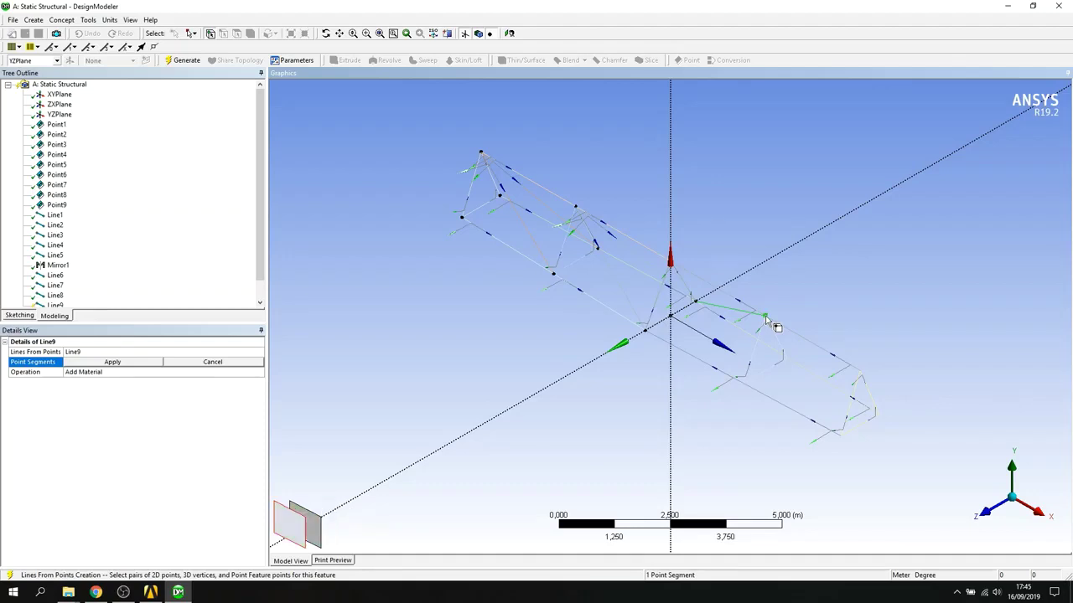
click(647, 333)
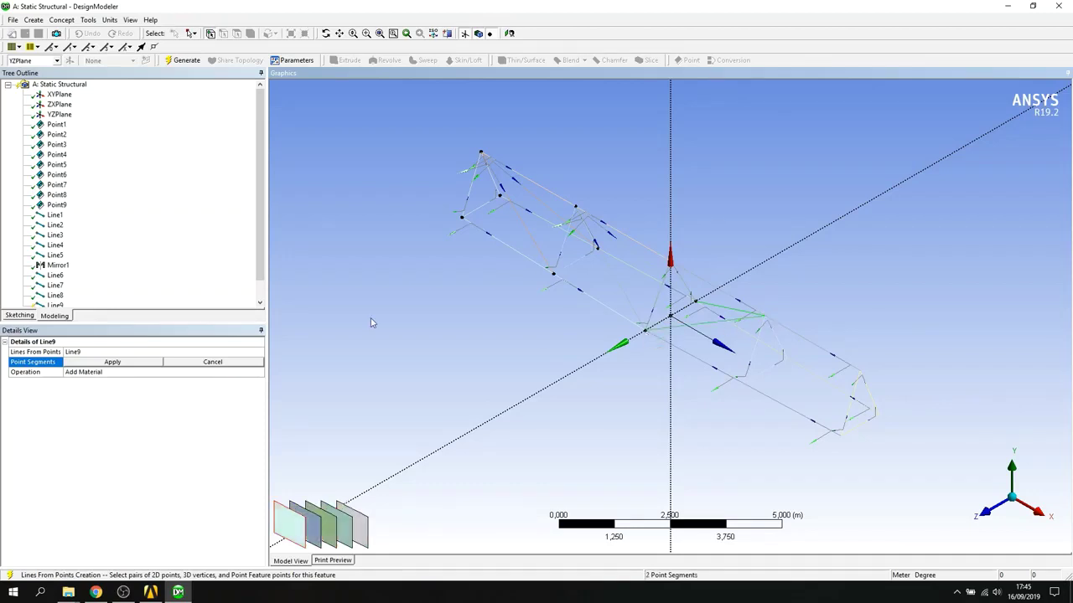
click(91, 362)
- Set the operation of the diagonals in the mirrored half's inner bay to Add Frozen and generate their line body
click(113, 373)
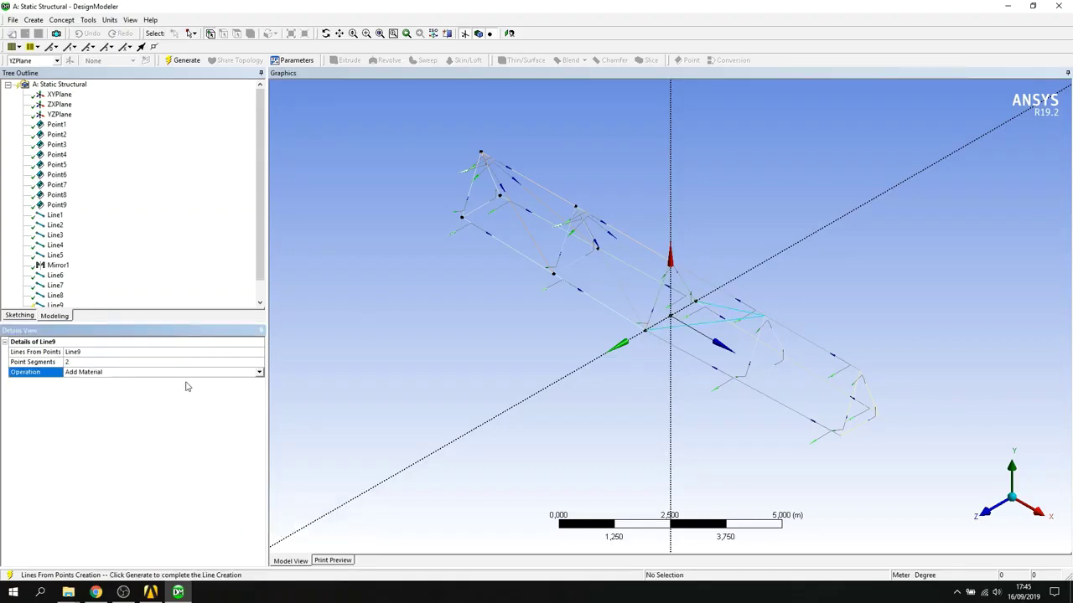
click(259, 372)
click(126, 389)
click(183, 61)
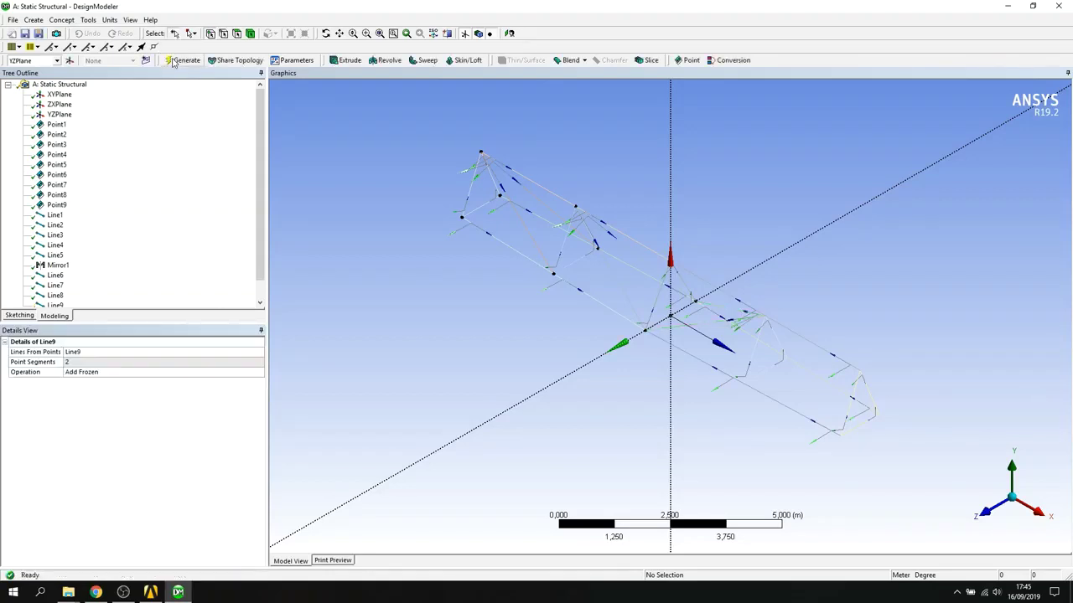
- Define two diagonals from the mirrored end triangle's apex to both lower points of the mirrored intermediate triangle and apply the point segments
click(56, 25)
click(84, 34)
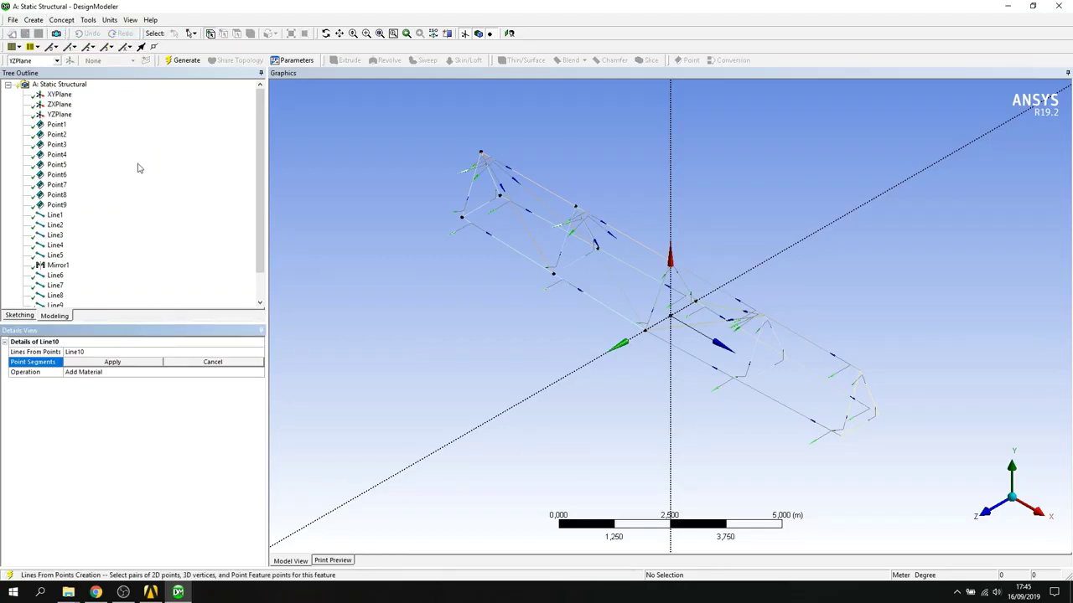
click(861, 371)
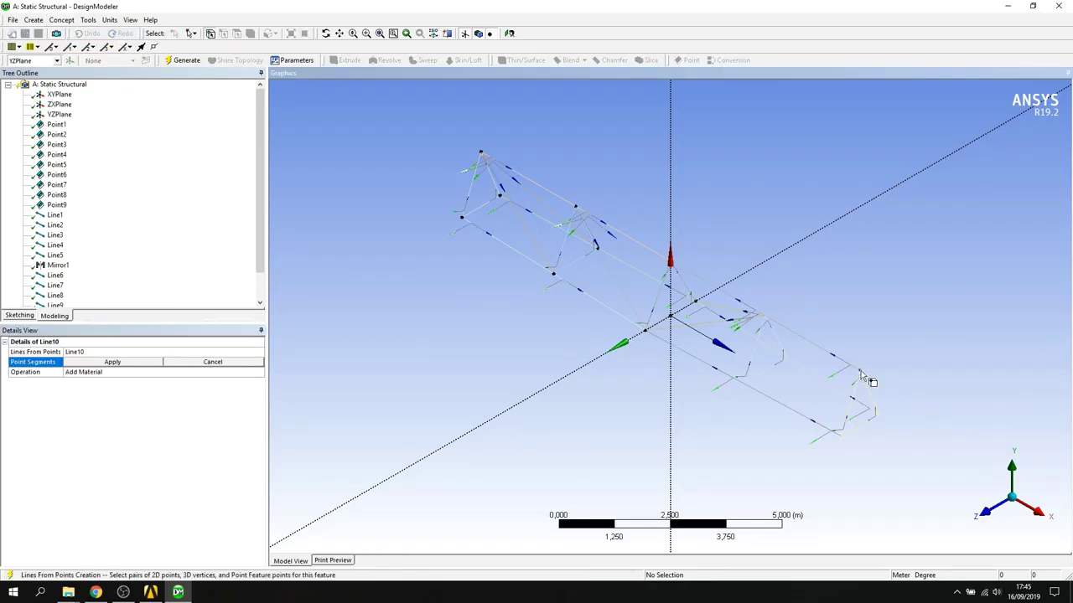
click(785, 361)
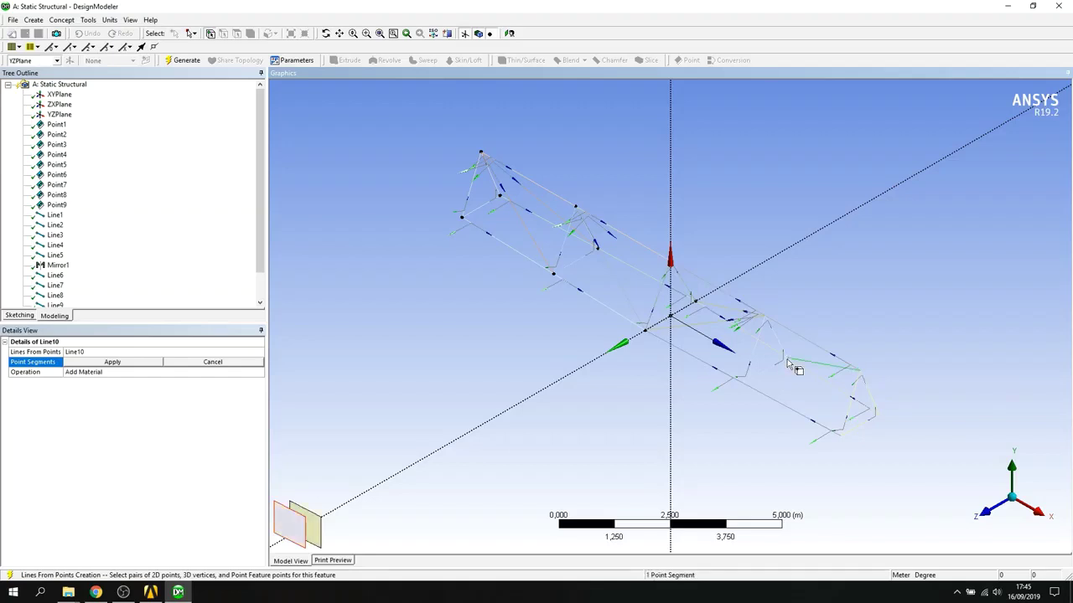
click(860, 372)
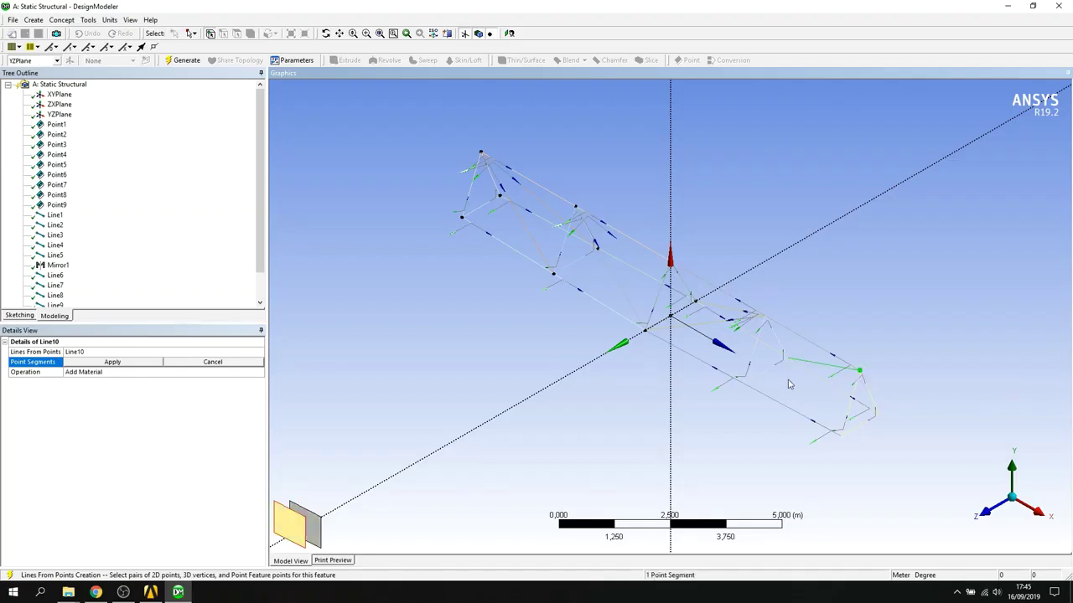
click(742, 383)
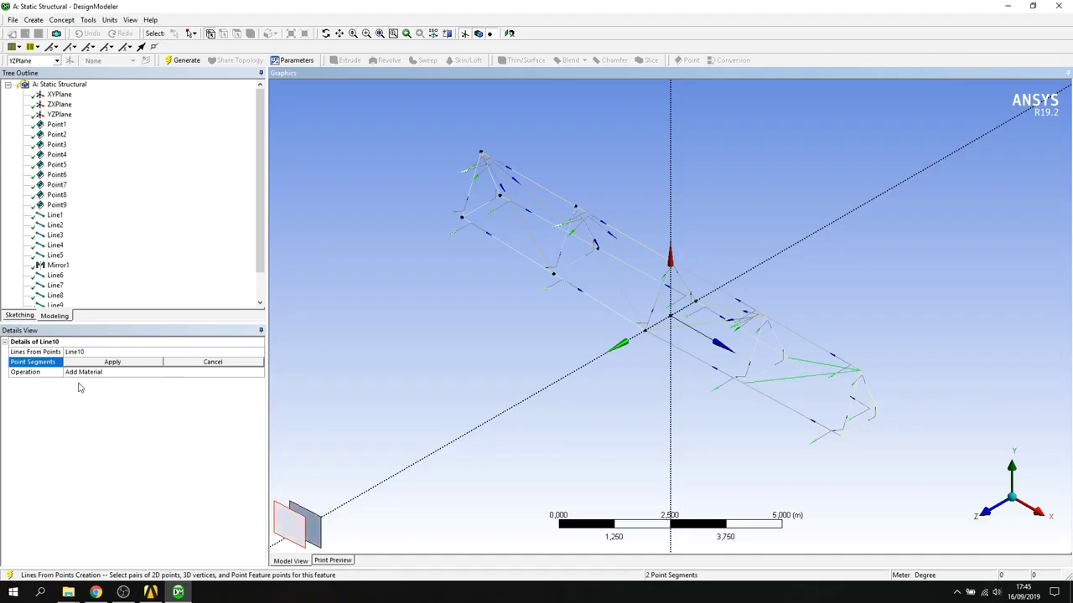
click(107, 363)
- Set the operation of the diagonals in the mirrored half's outer bay to Add Frozen and generate their line body
click(106, 374)
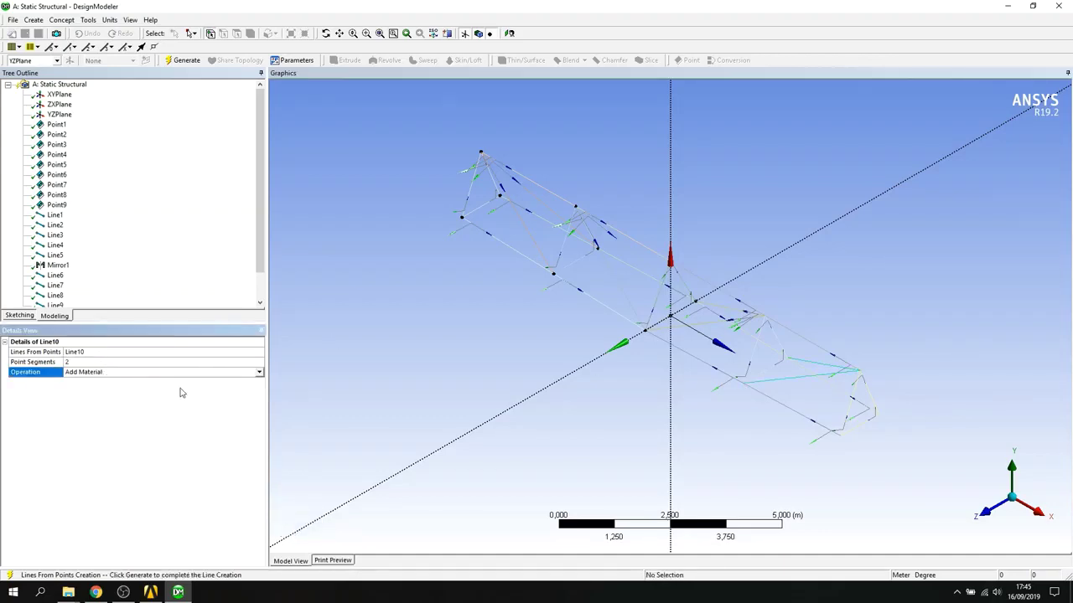
click(259, 372)
click(199, 381)
click(186, 60)
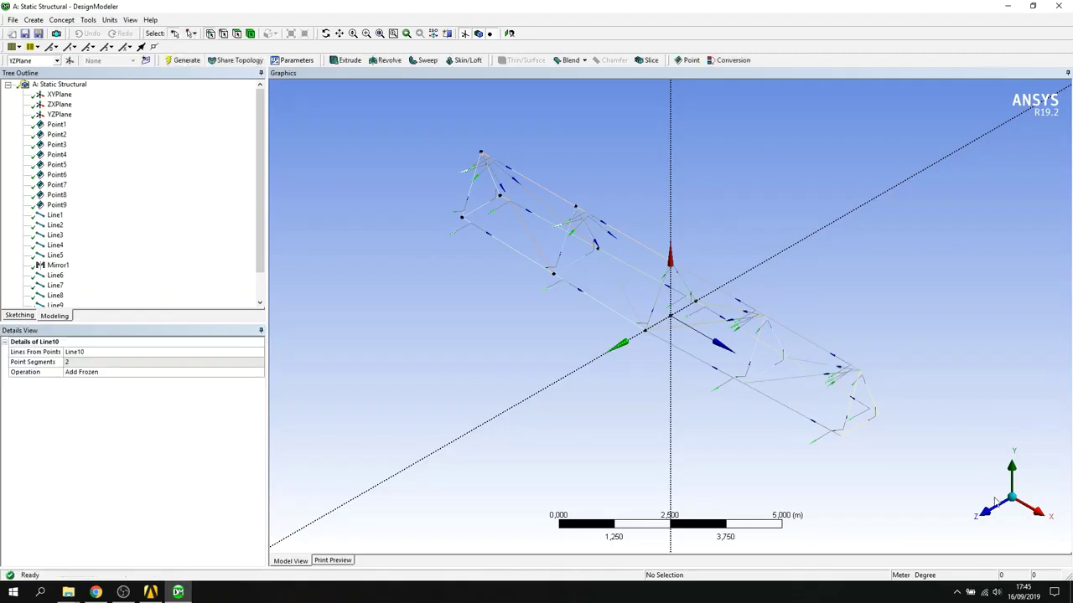
- Change the model's length unit to millimetres
middle_drag(697, 358, 717, 321)
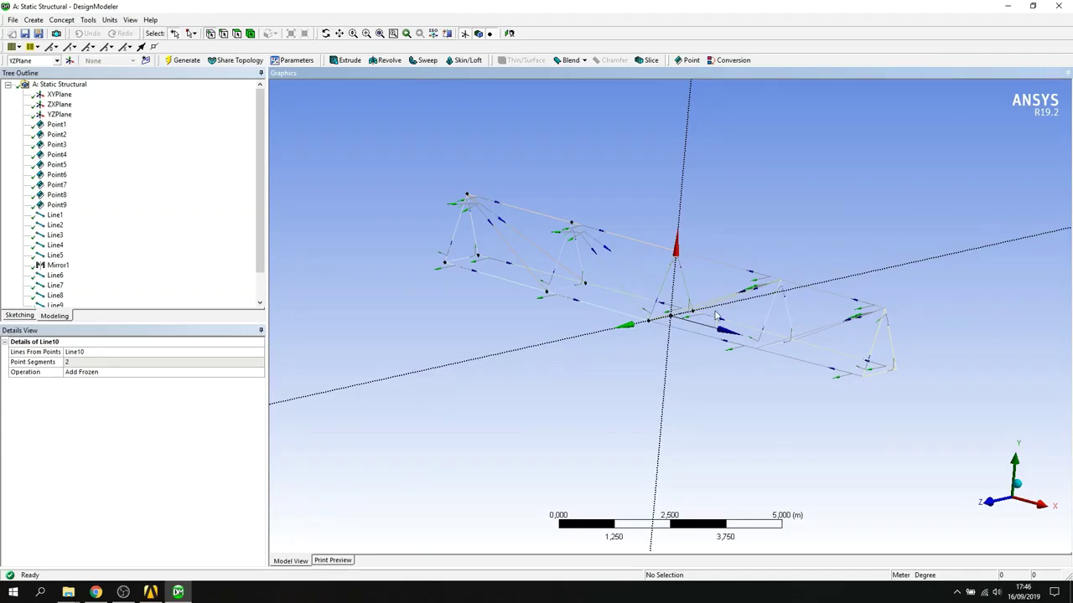
middle_drag(931, 416, 878, 421)
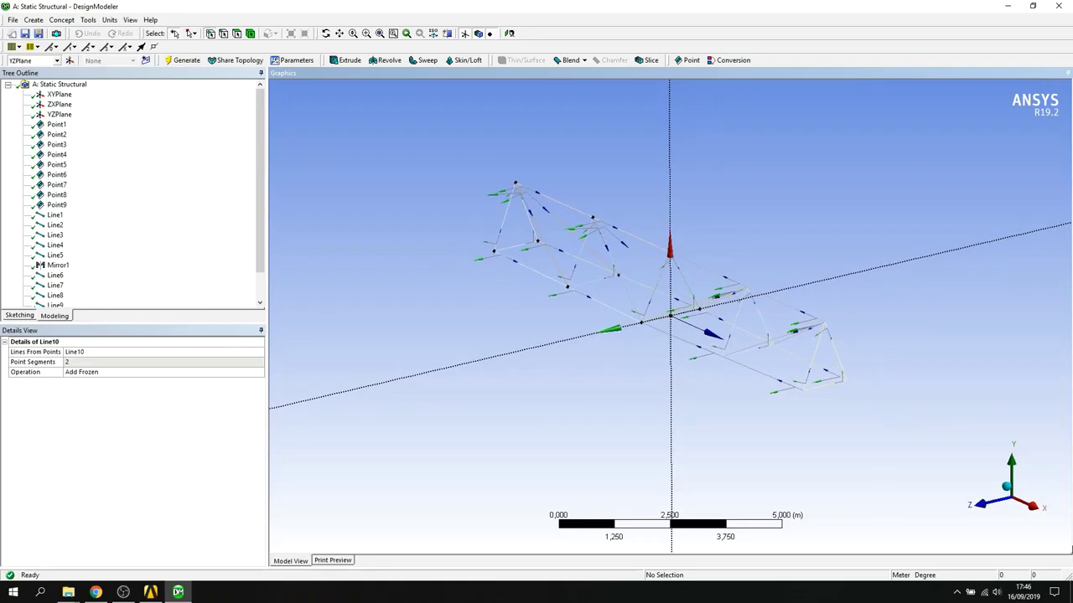
click(1009, 495)
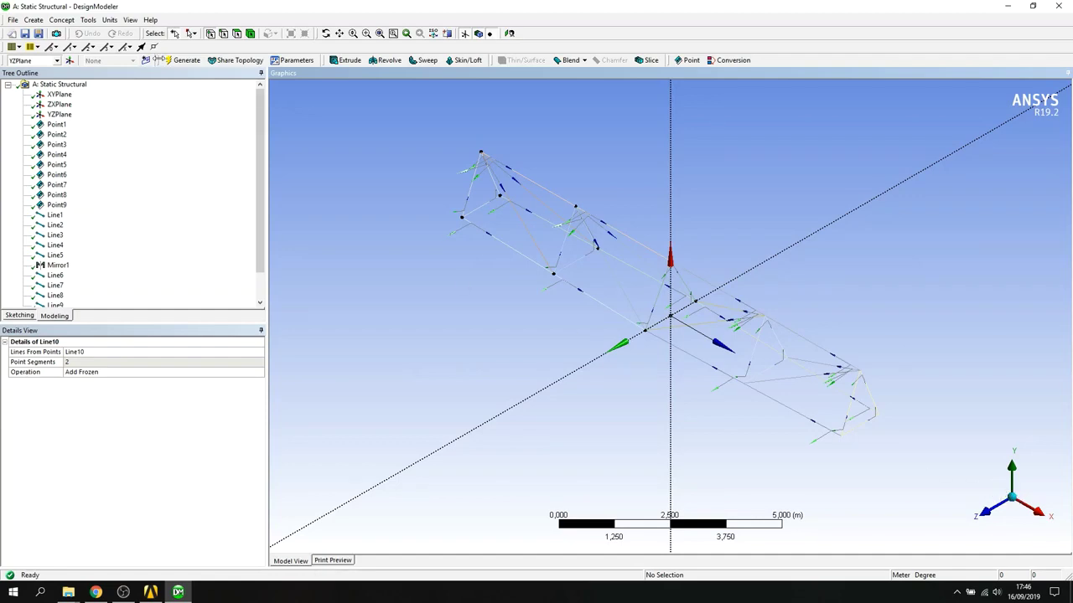
click(110, 19)
click(110, 20)
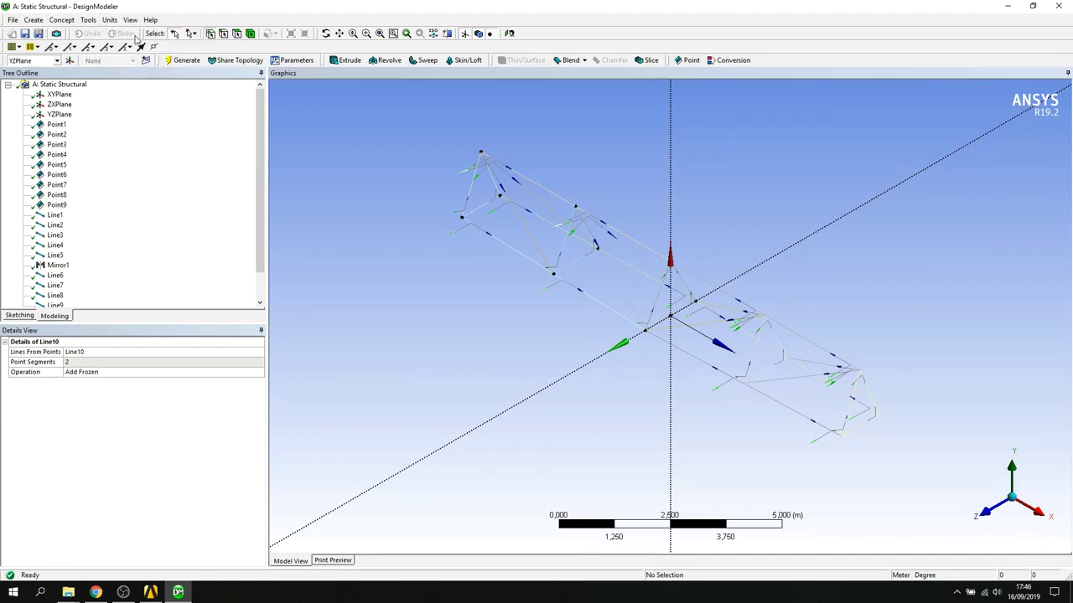
click(116, 21)
click(129, 56)
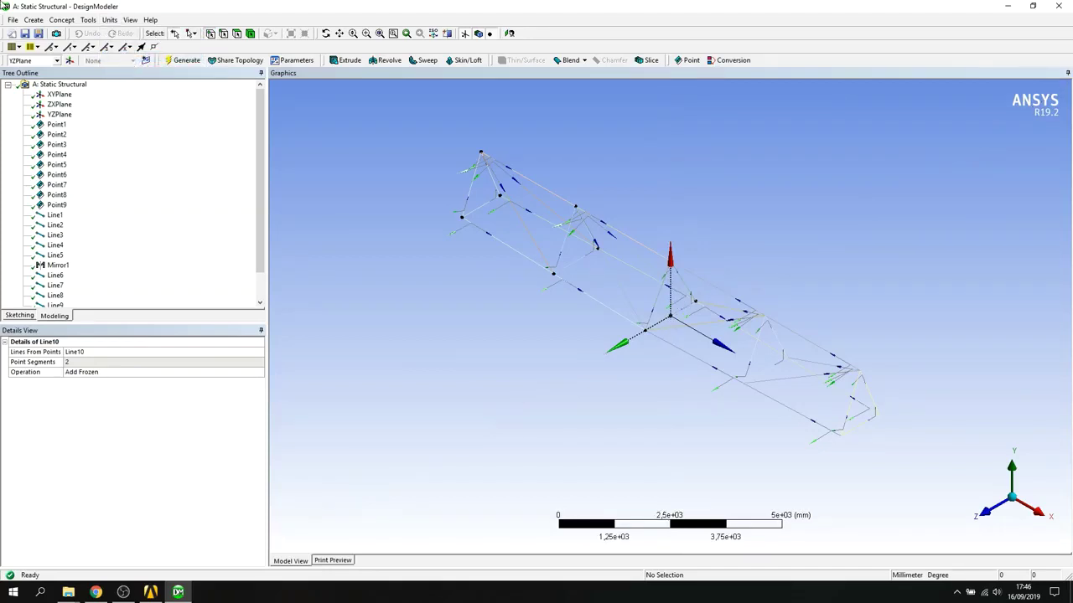
- Create a circular tube cross section with an outer radius of 25 mm and an inner radius of 21 mm
click(70, 21)
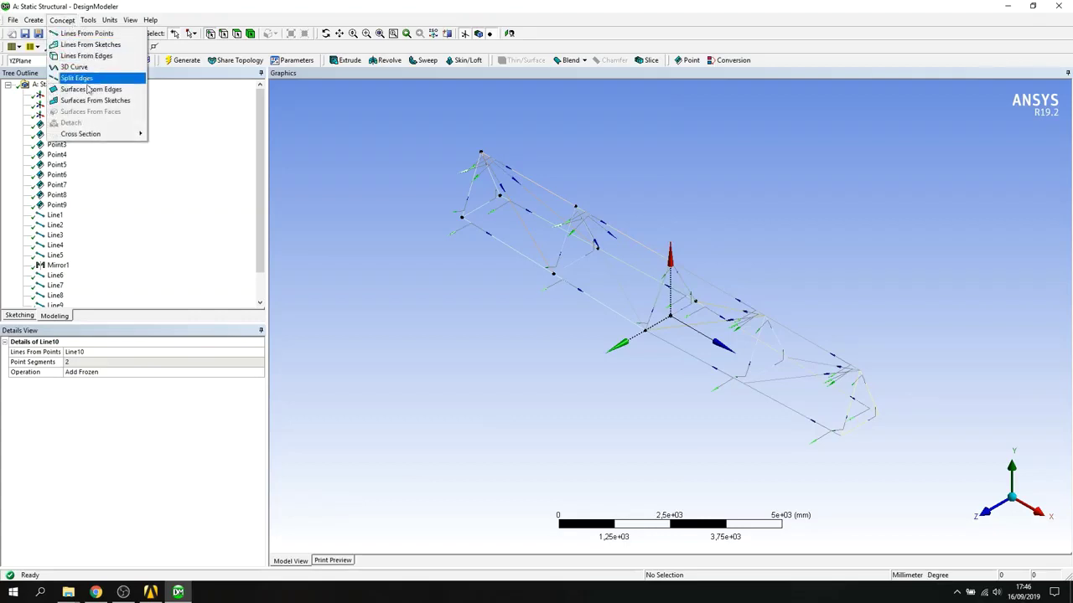
mouse_move(100, 134)
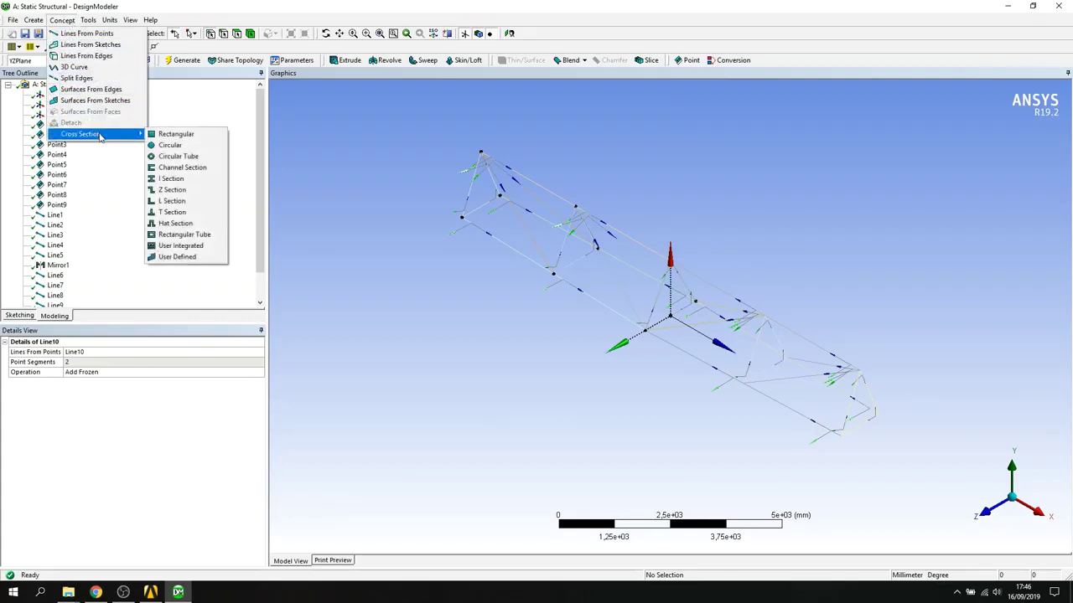
click(195, 159)
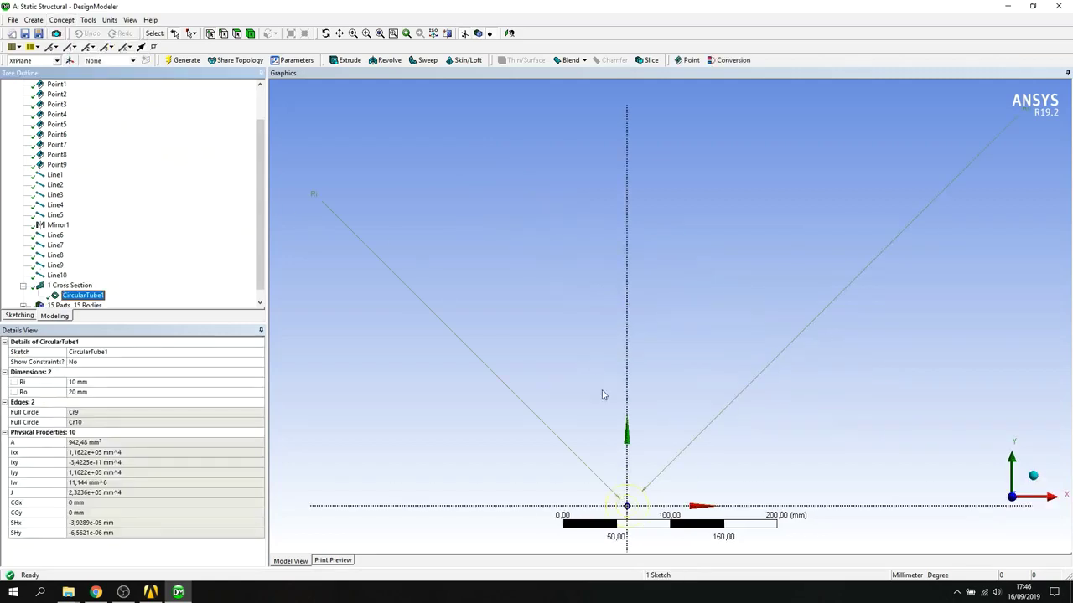
mouse_move(643, 484)
ctrl+middle_down()
mouse_move(653, 395)
mouse_move(611, 371)
ctrl+middle_up()
right_drag(596, 360, 680, 448)
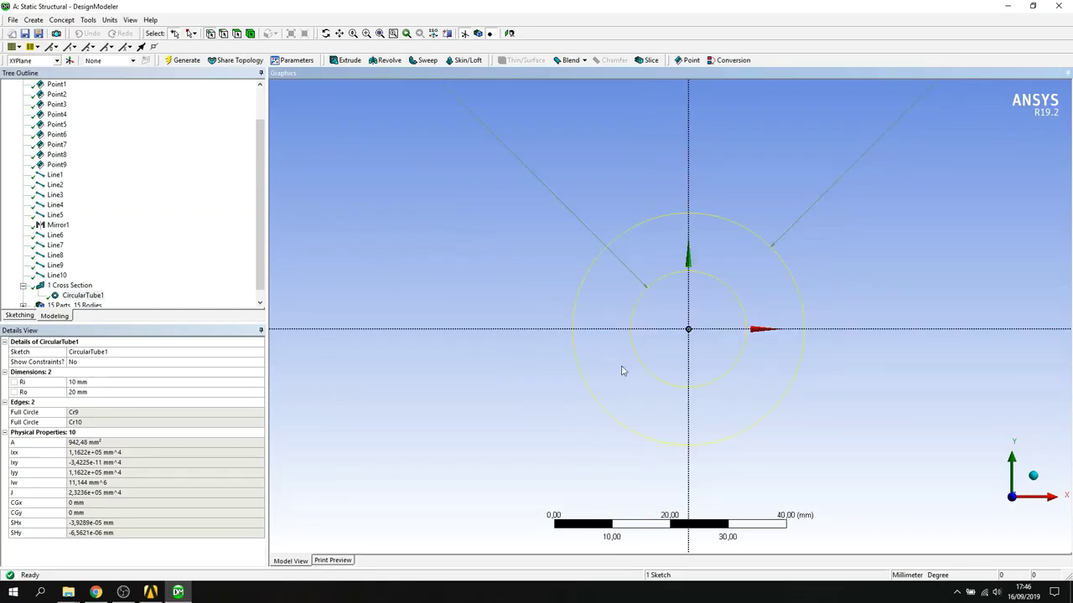
click(84, 393)
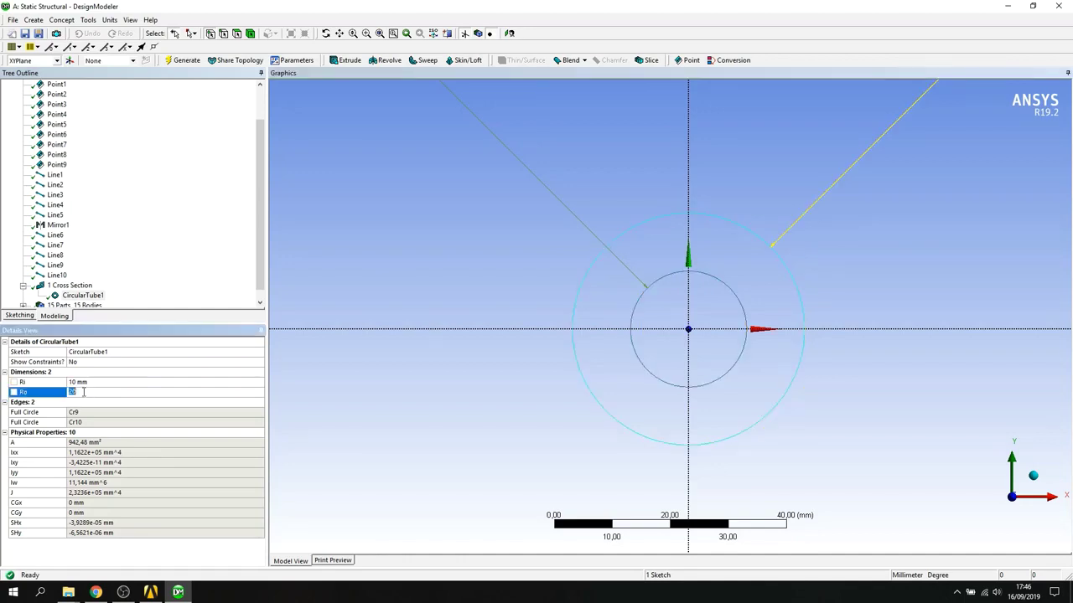
text(25)
key(Return)
click(83, 382)
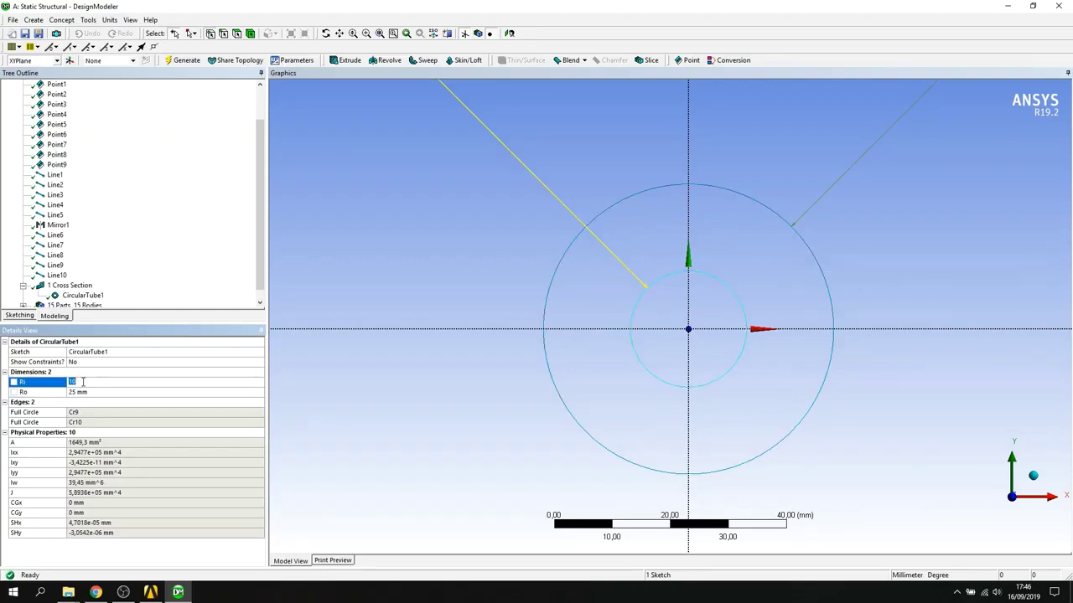
text(21)
key(Return)
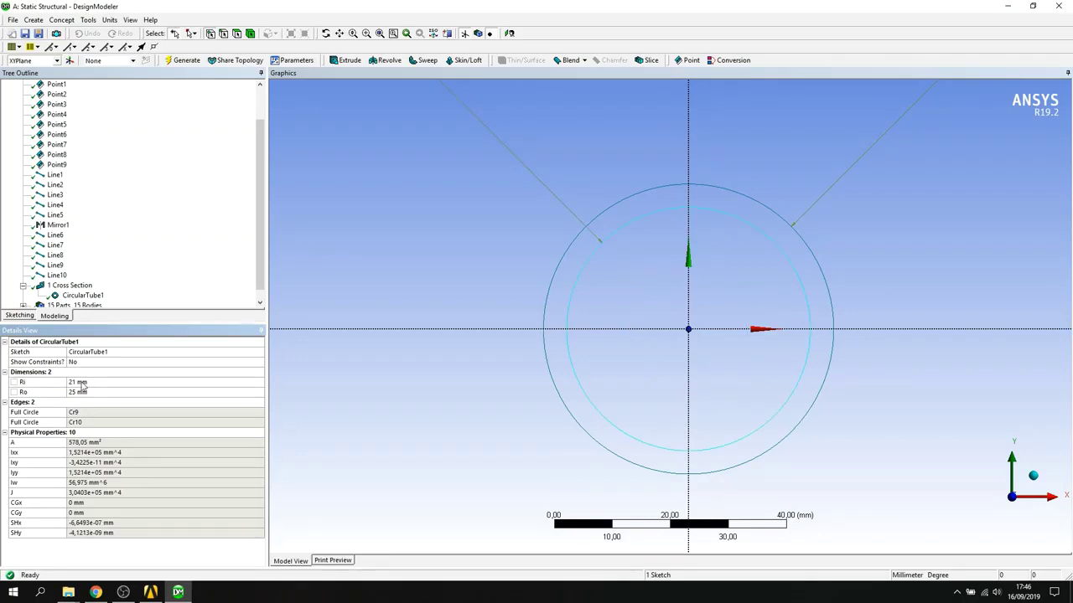
- Create a second circular tube cross section with an outer radius of 37.5 mm and an inner radius of 35.5 mm
click(61, 21)
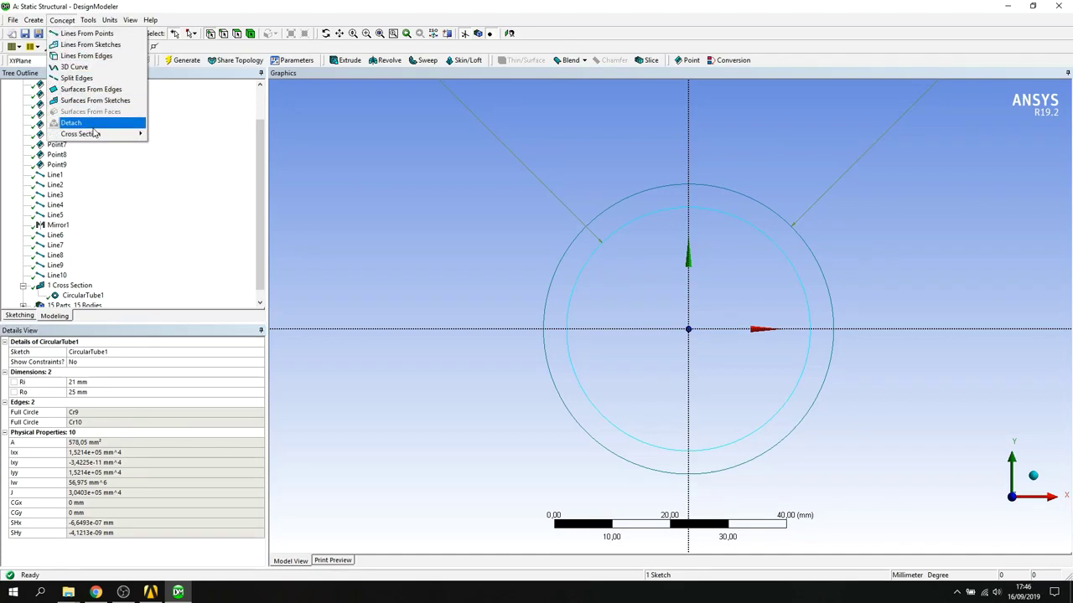
mouse_move(98, 135)
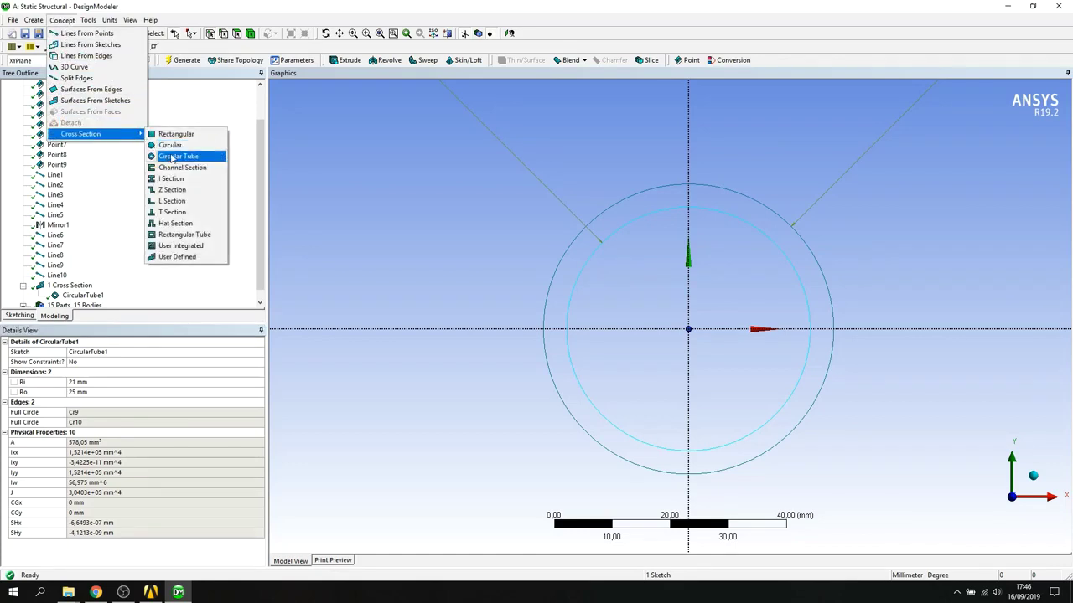
click(172, 157)
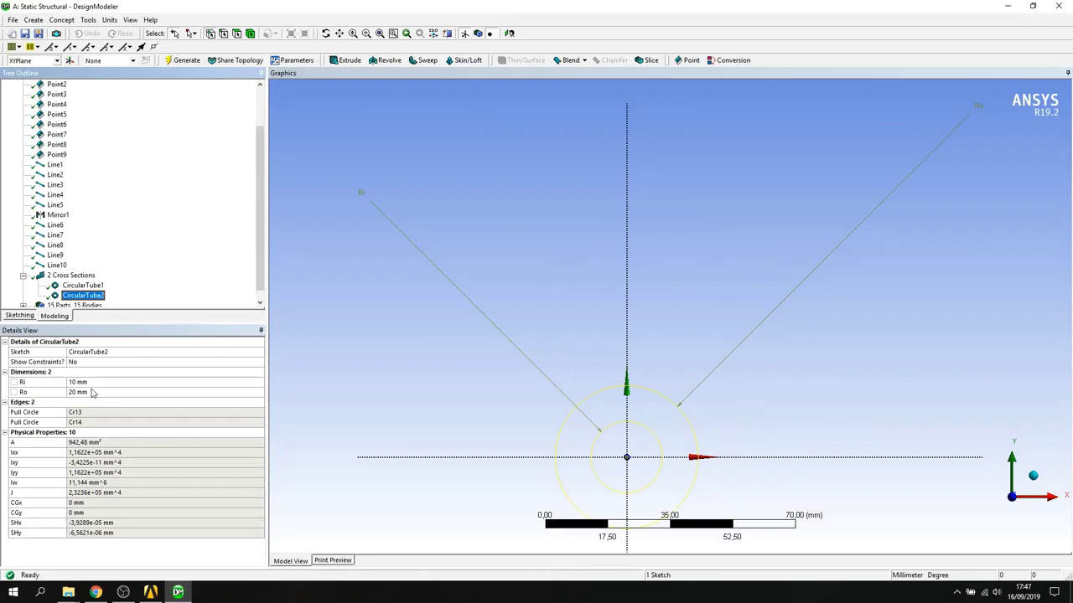
click(86, 393)
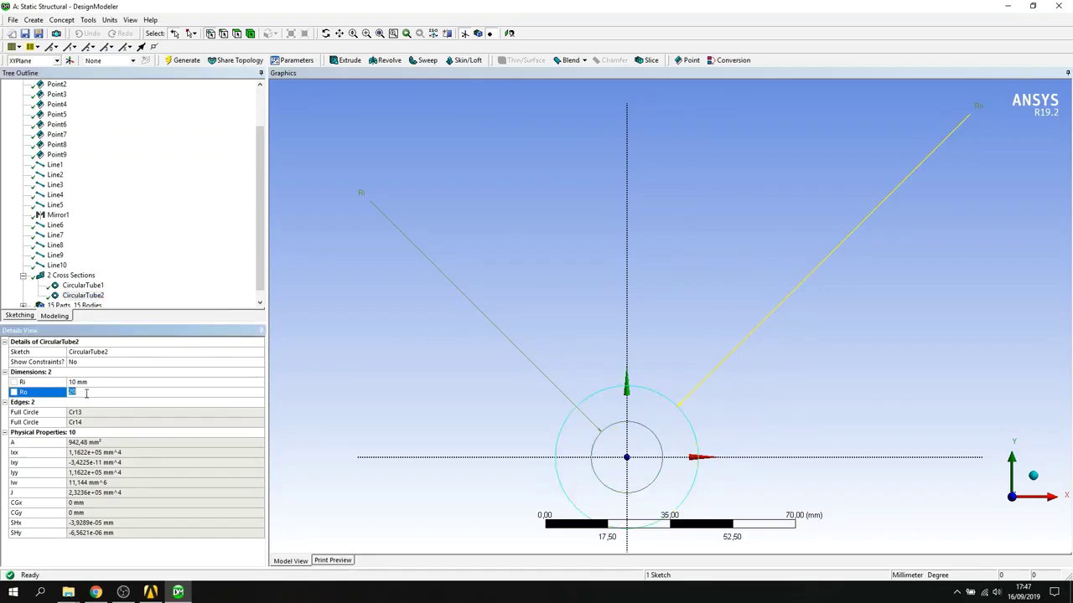
text(37,5)
key(Return)
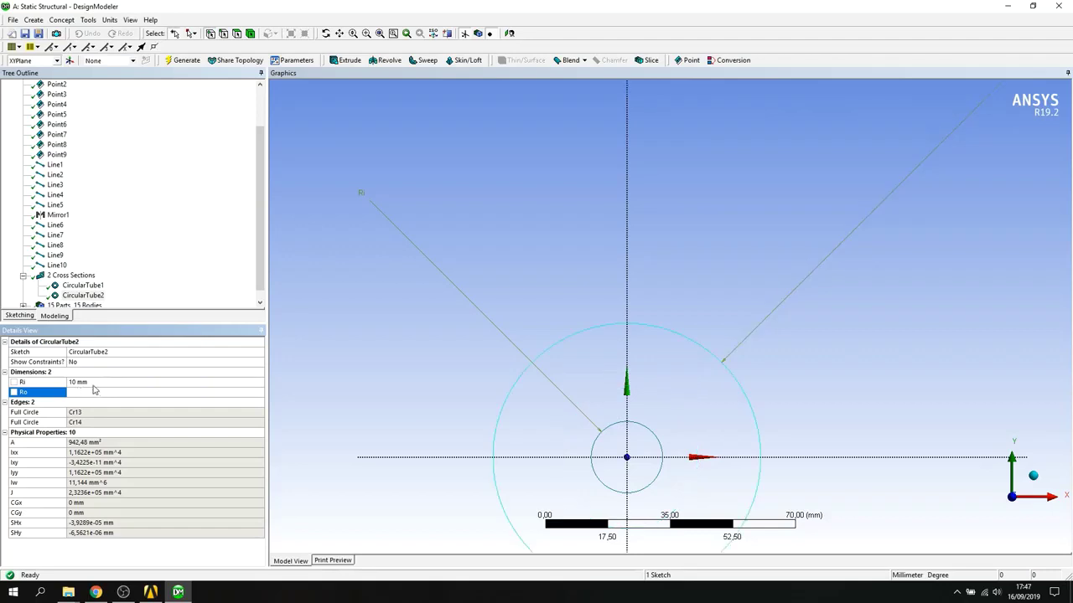
click(93, 383)
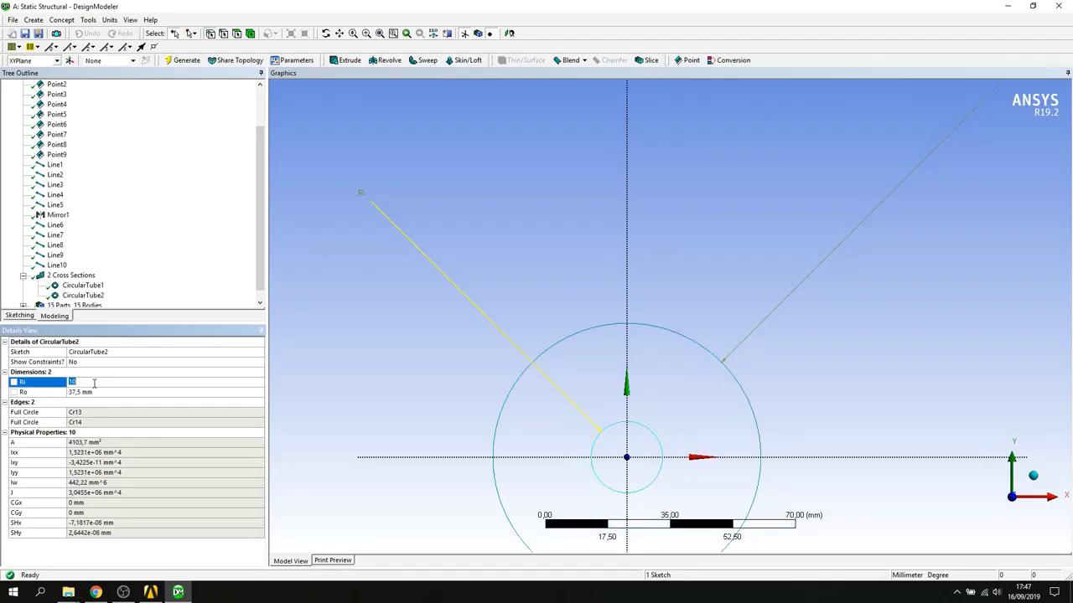
text(35,5)
key(Return)
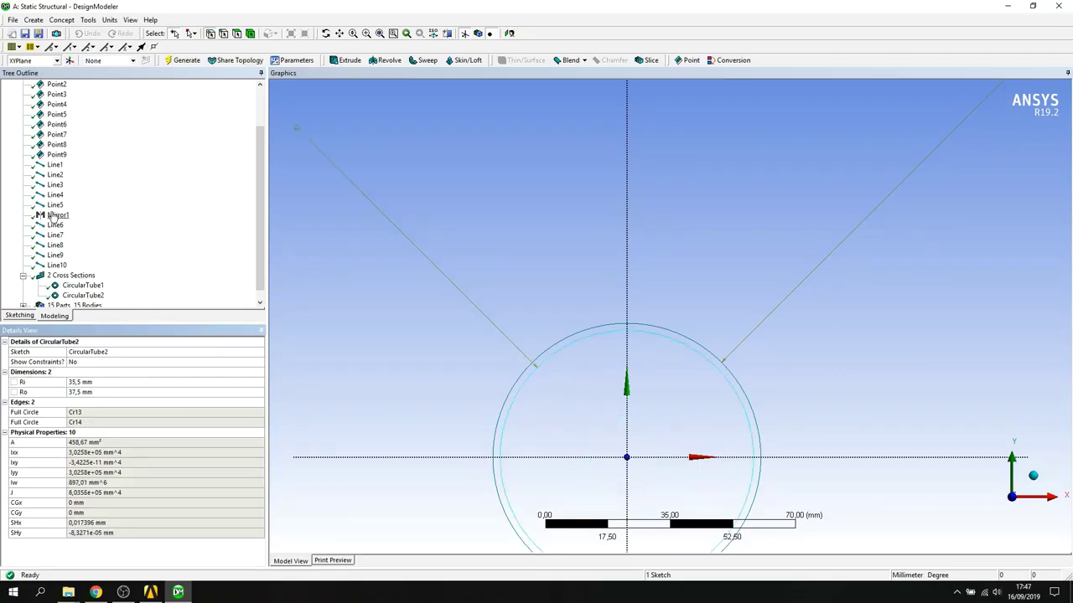
- Assign the CircularTube2 cross section to the six line bodies forming the longitudinal chords of both truss halves
scroll(84, 276, down, 1)
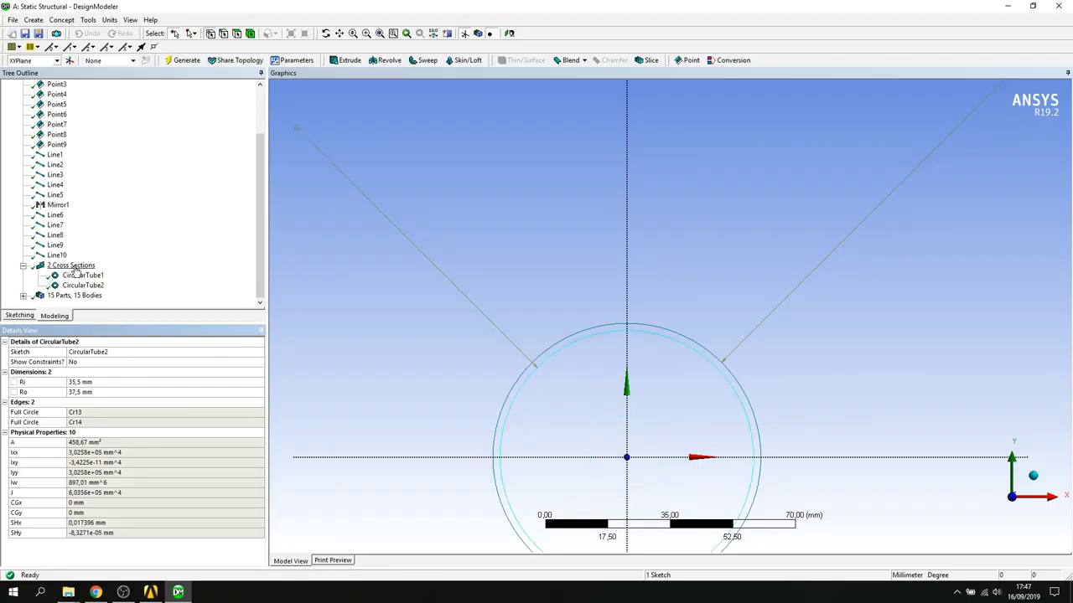
click(61, 296)
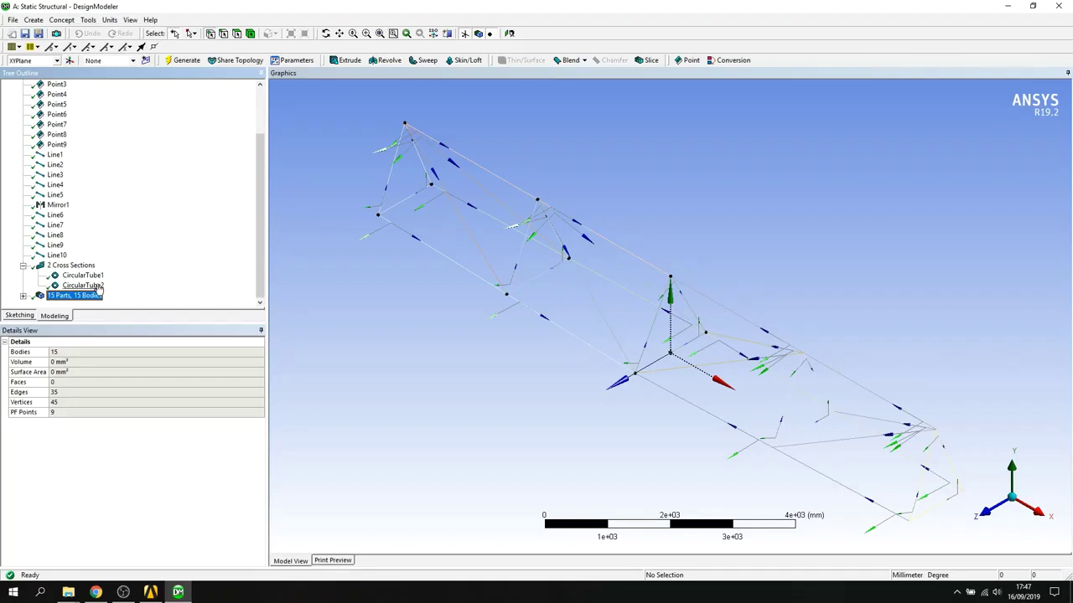
drag(262, 203, 264, 159)
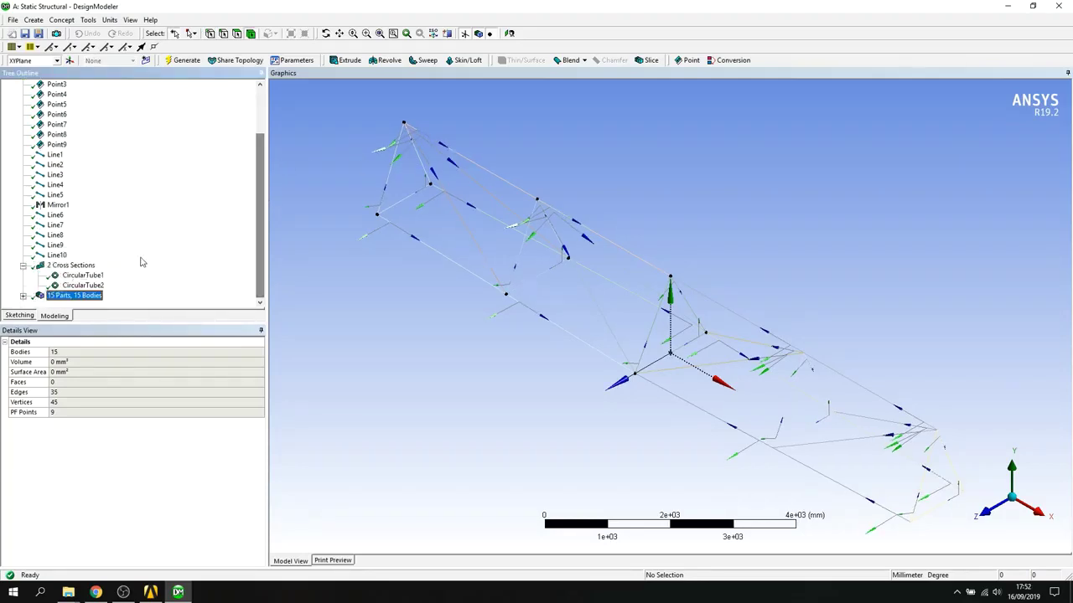
click(23, 296)
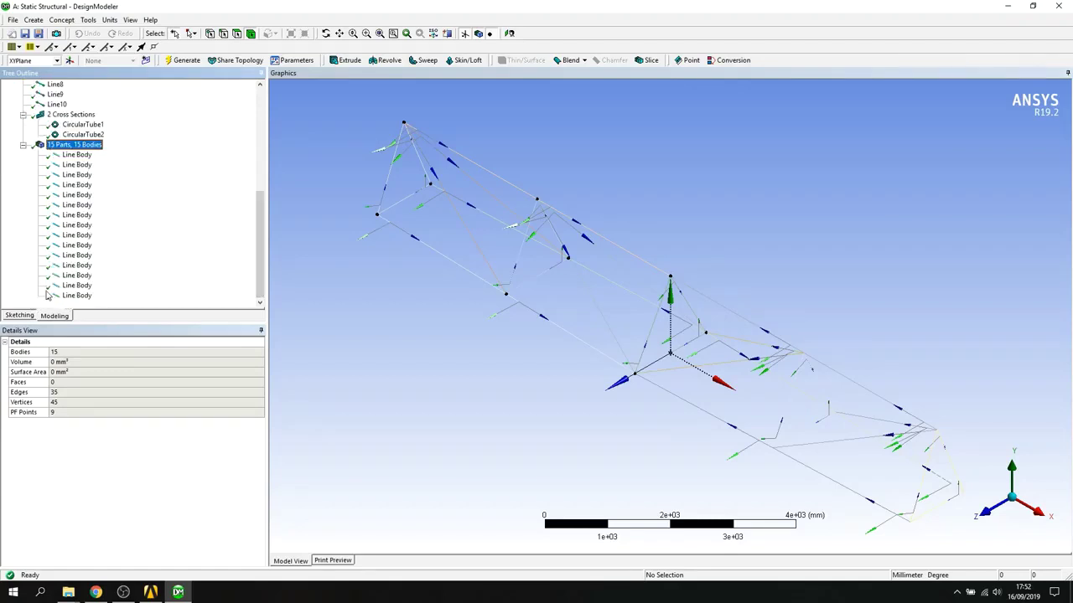
click(77, 157)
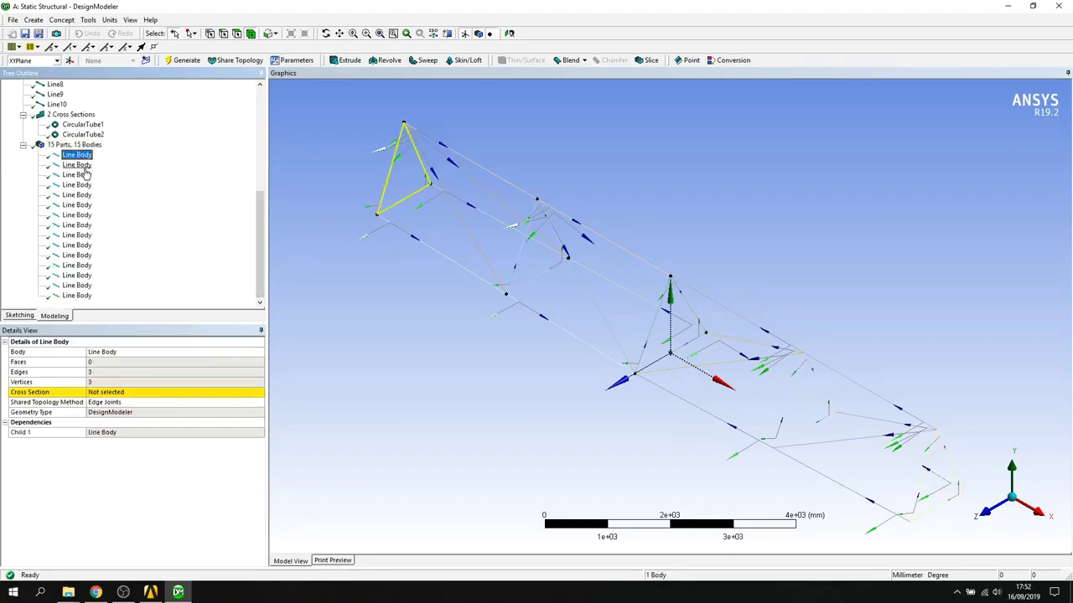
click(84, 167)
click(83, 175)
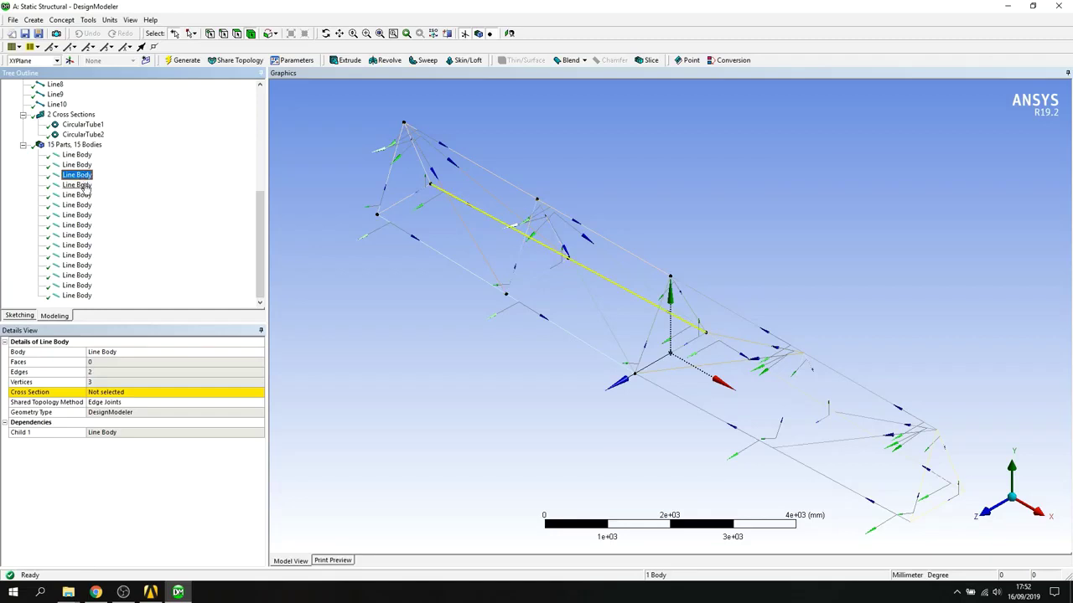
ctrl+click(84, 184)
ctrl+click(86, 194)
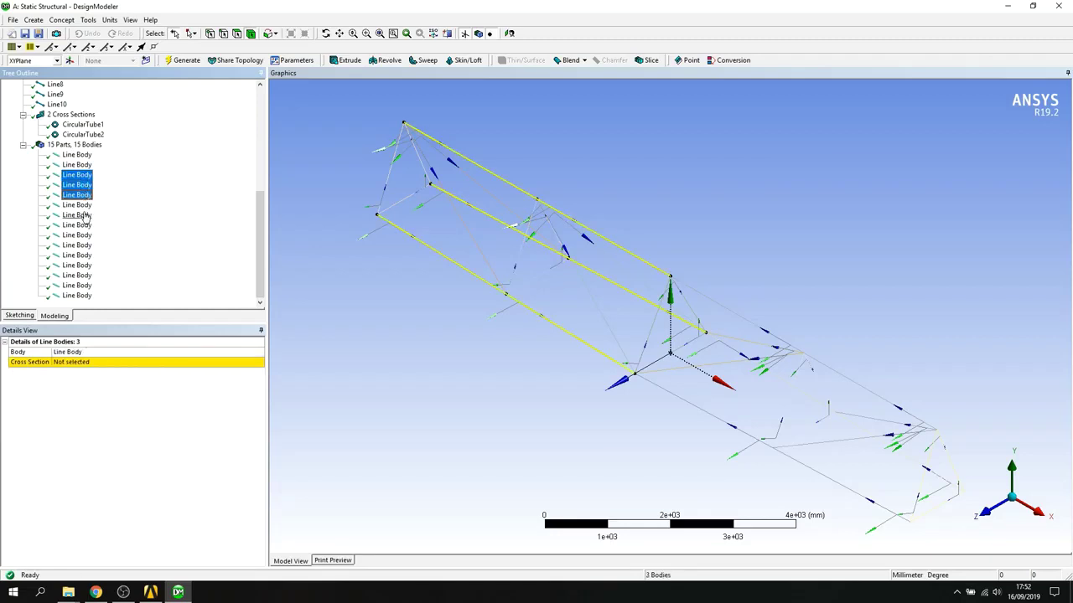
ctrl+click(77, 225)
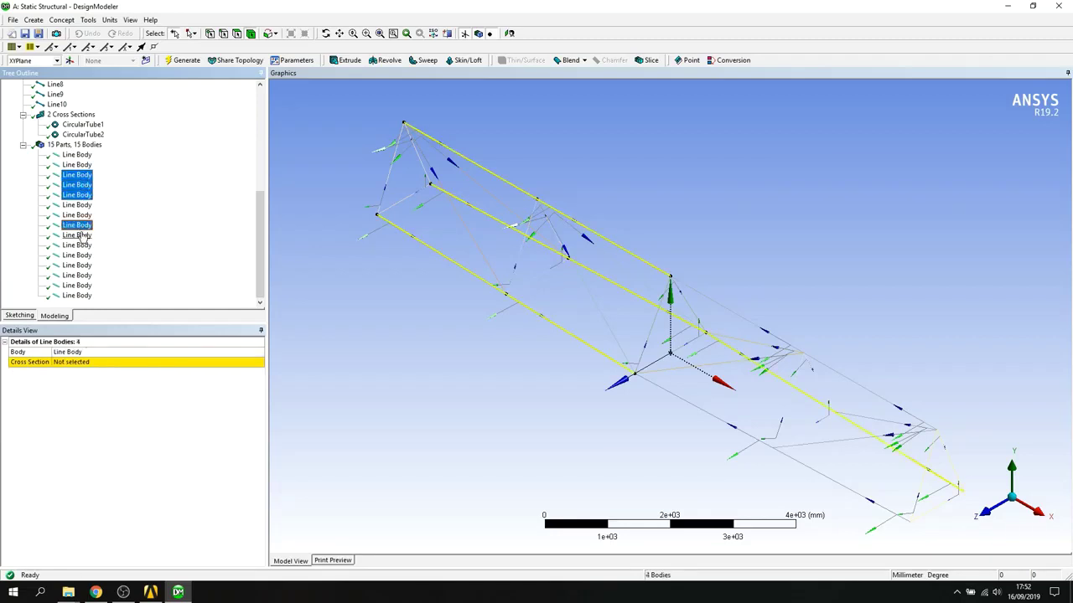
ctrl+click(82, 237)
ctrl+click(82, 246)
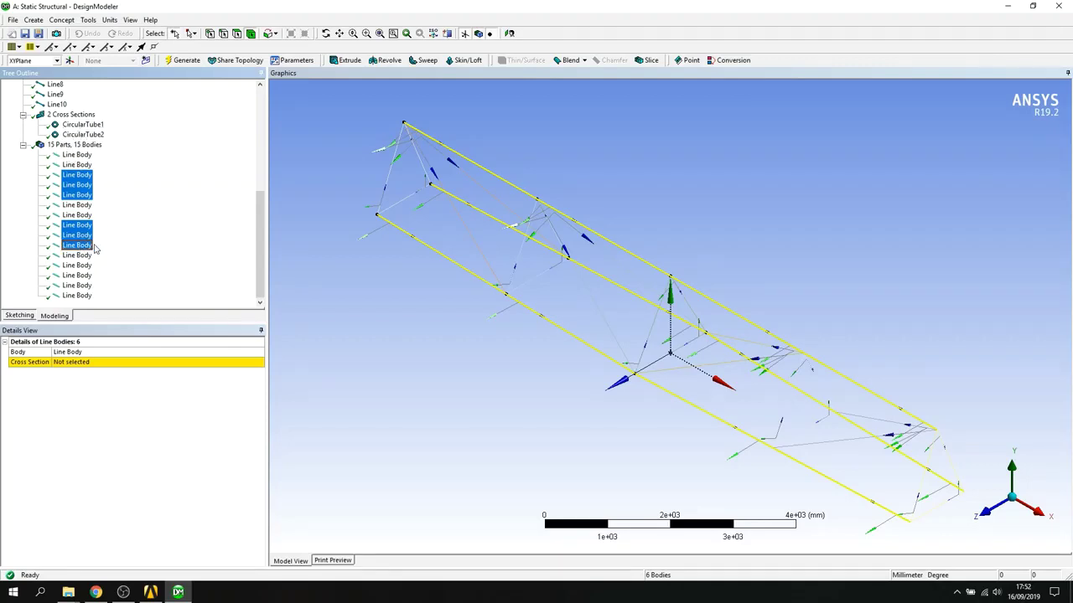
click(92, 363)
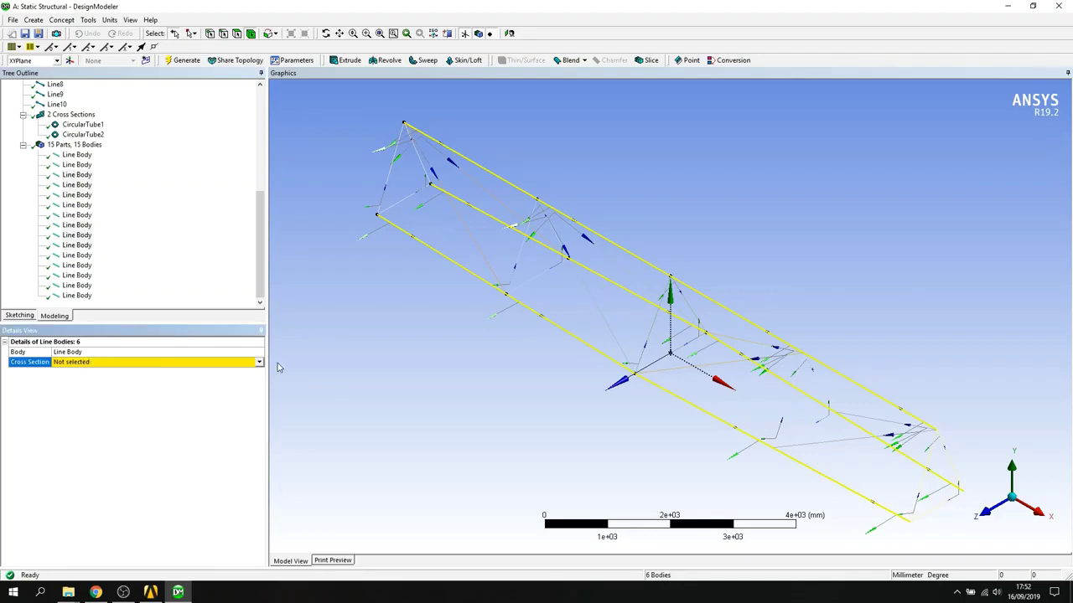
click(259, 362)
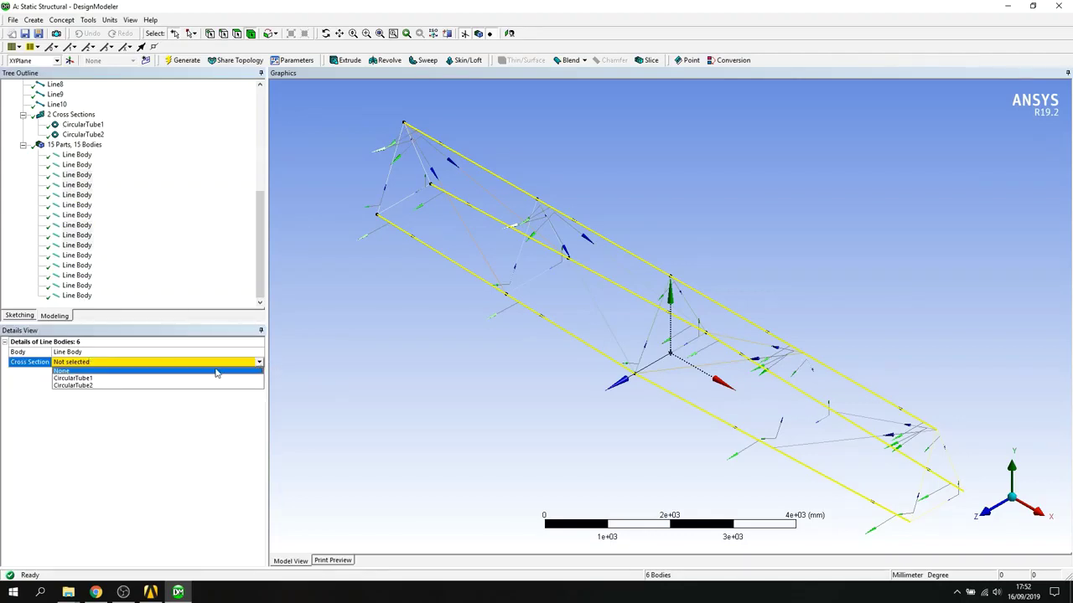
click(154, 386)
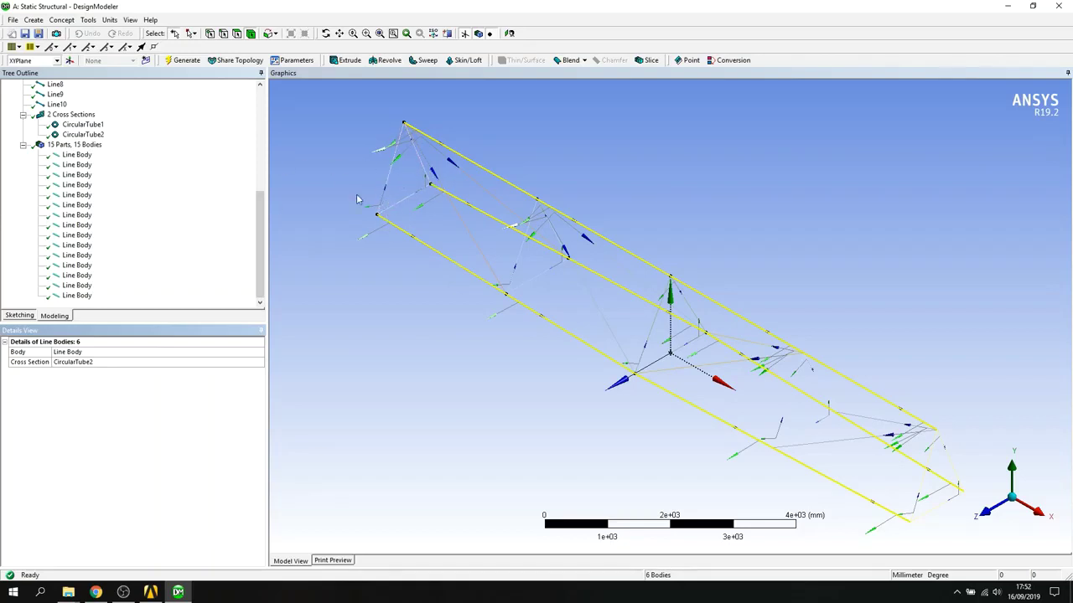
- Assign the CircularTube1 cross section to the nine line bodies forming the five triangular frames and all the diagonals
click(77, 155)
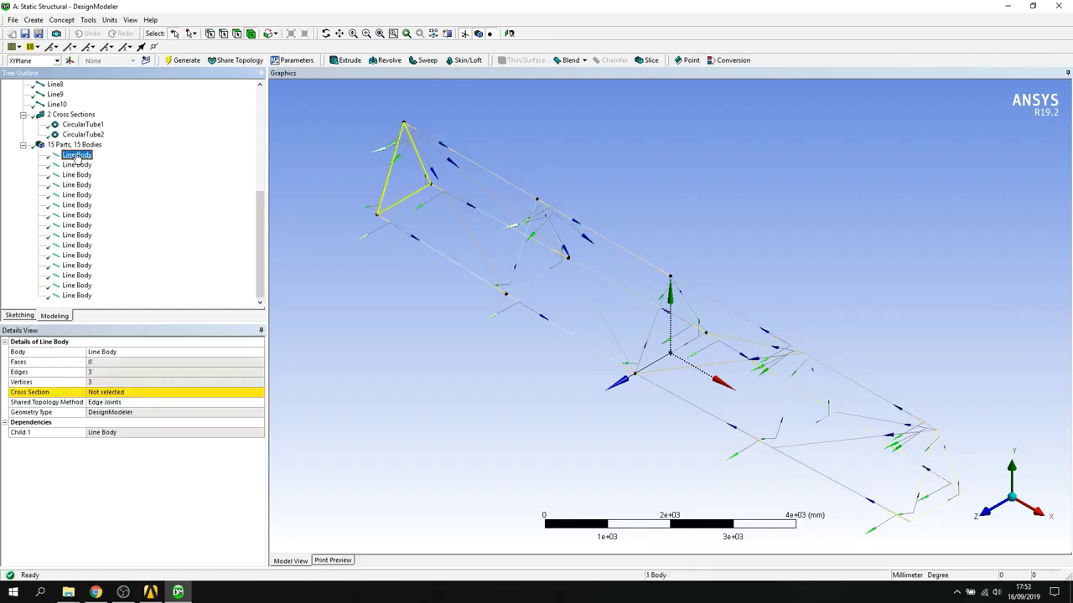
ctrl+click(77, 165)
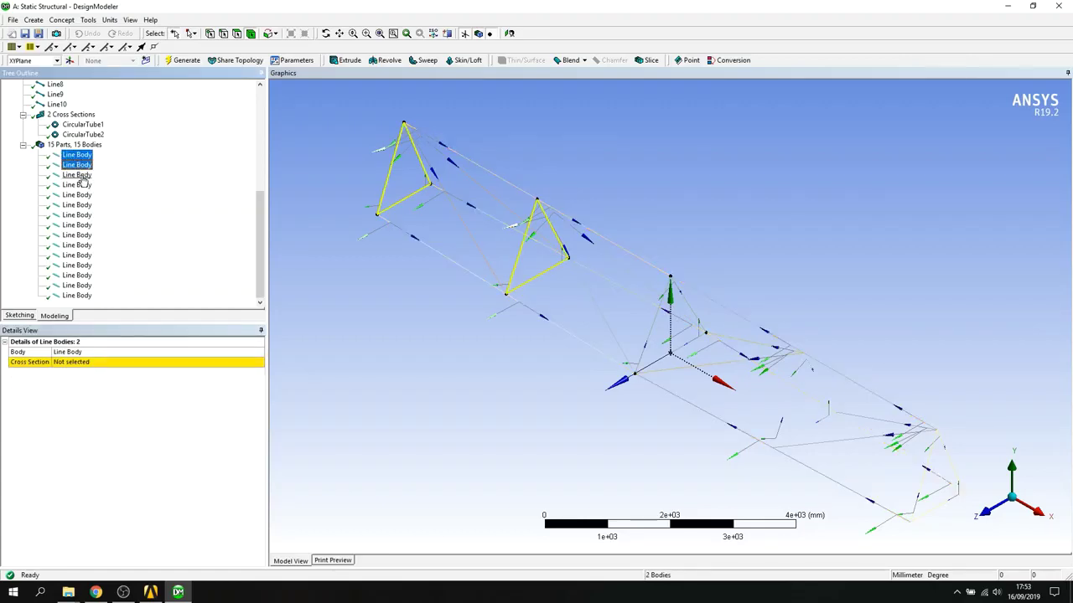
ctrl+click(79, 175)
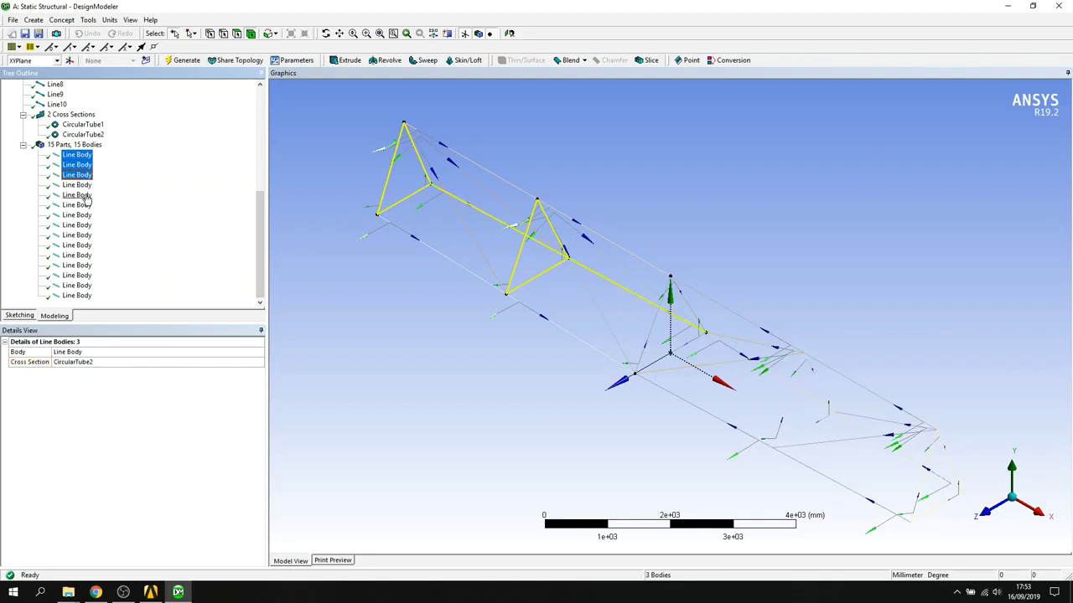
ctrl+click(80, 205)
ctrl+click(80, 205)
ctrl+click(77, 175)
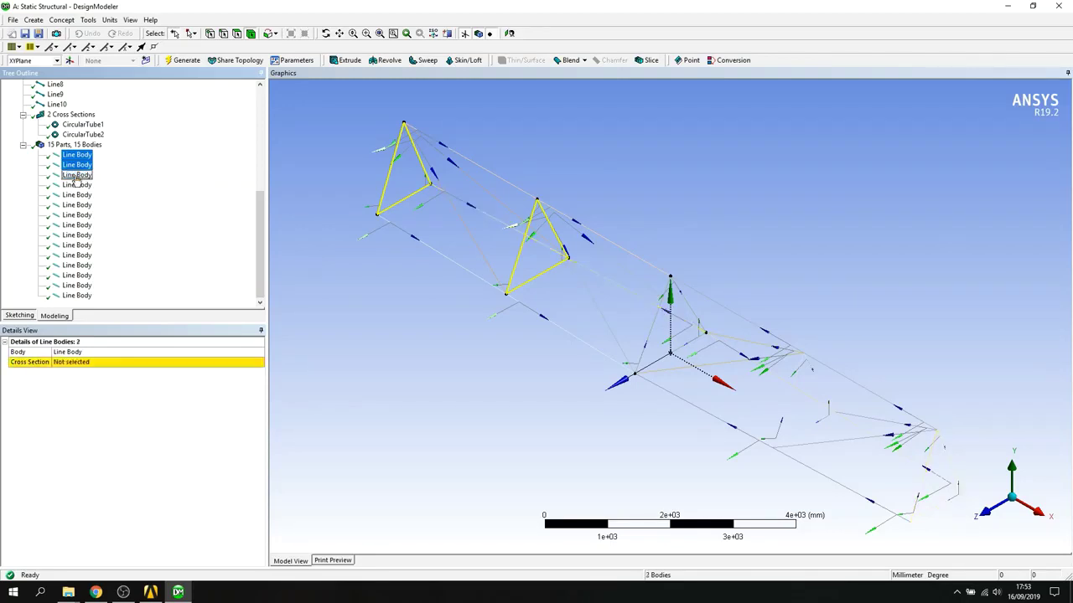
ctrl+click(77, 186)
ctrl+click(76, 186)
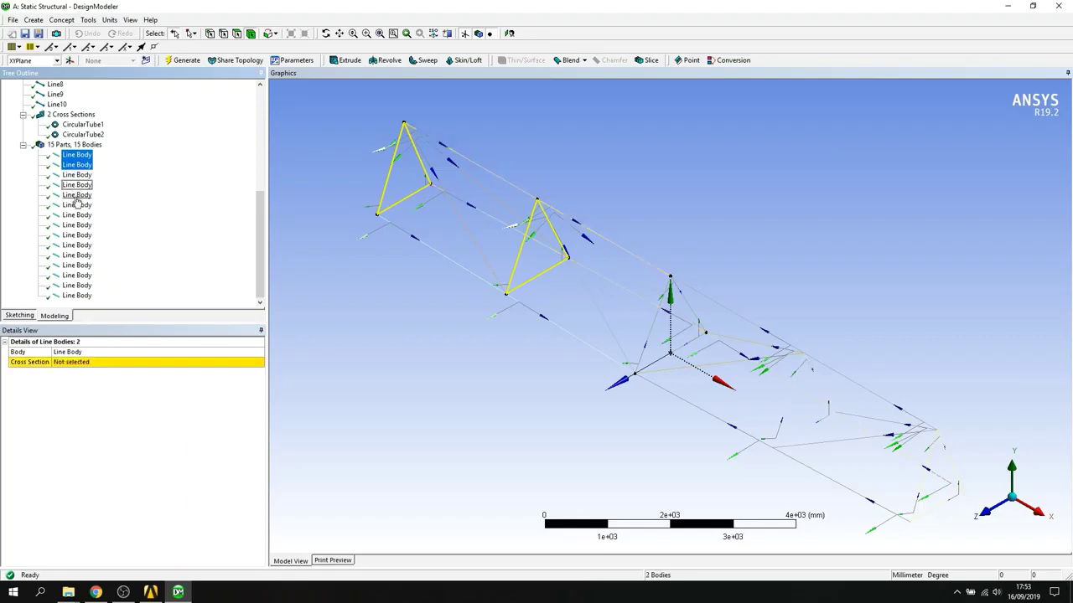
ctrl+click(77, 195)
ctrl+click(77, 195)
ctrl+click(80, 205)
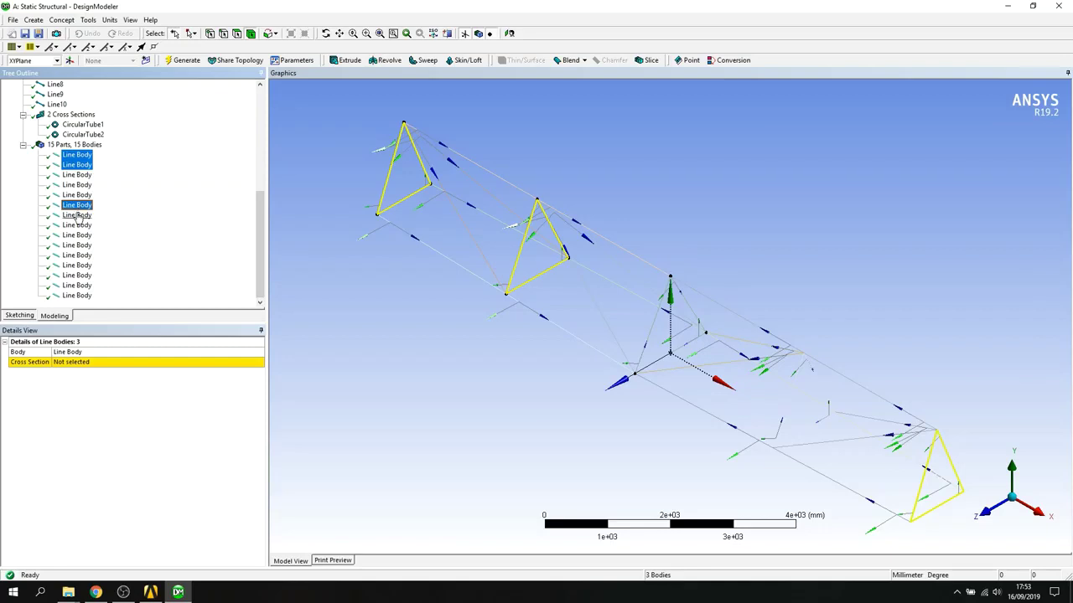
ctrl+click(77, 215)
ctrl+click(78, 225)
ctrl+click(78, 225)
ctrl+click(80, 235)
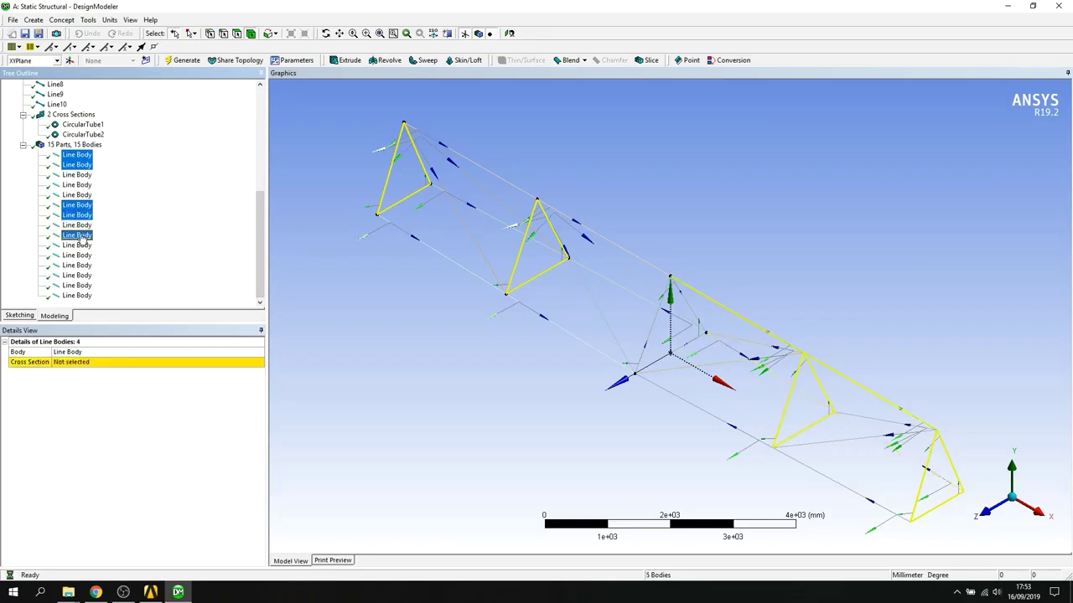
ctrl+click(82, 237)
ctrl+click(83, 247)
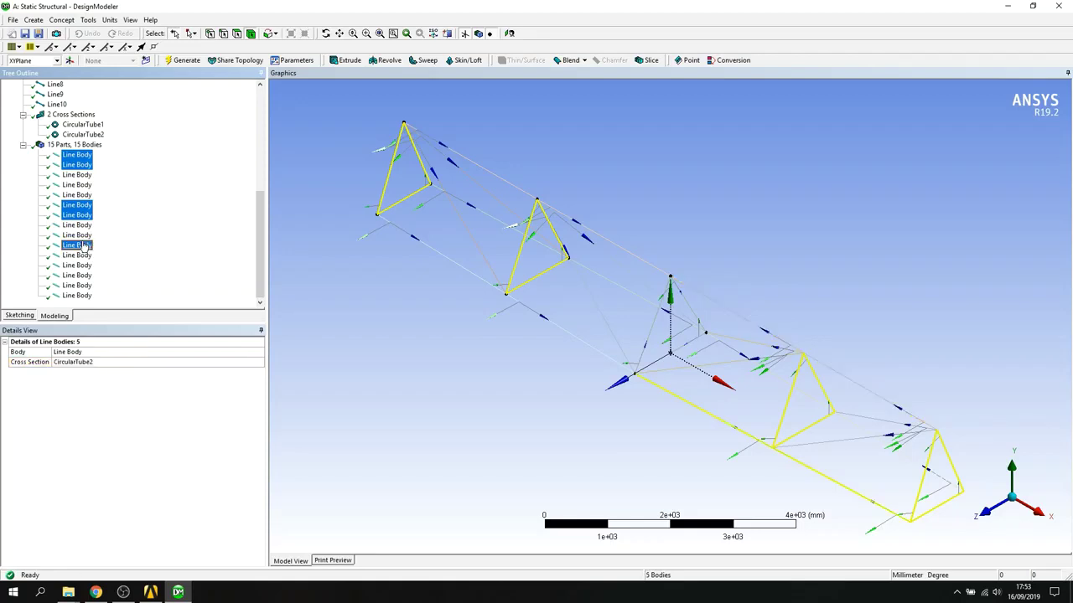
ctrl+click(83, 244)
ctrl+click(85, 255)
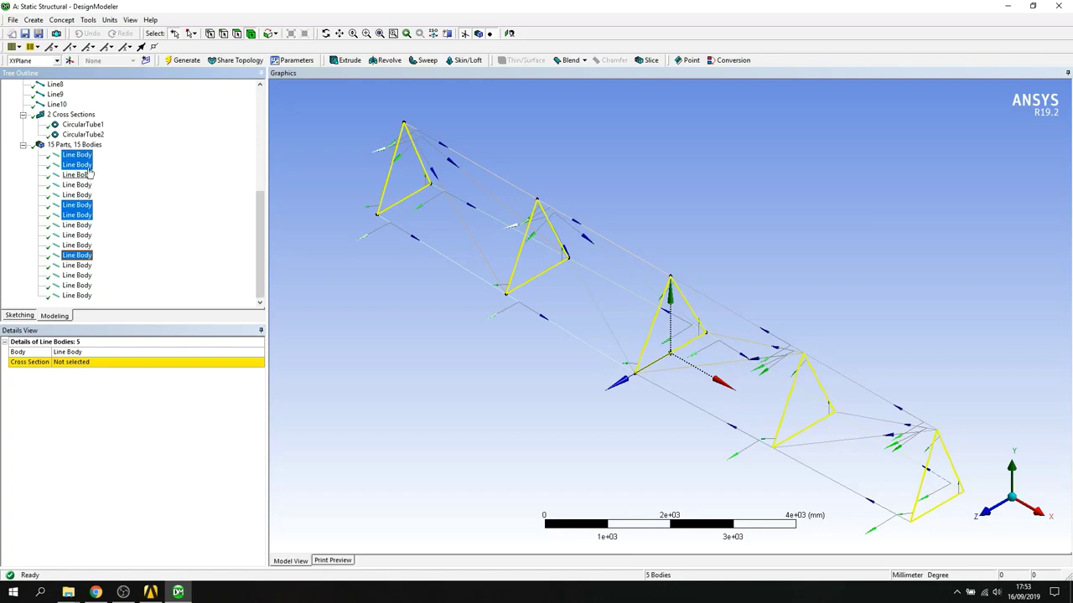
ctrl+click(79, 266)
ctrl+click(81, 276)
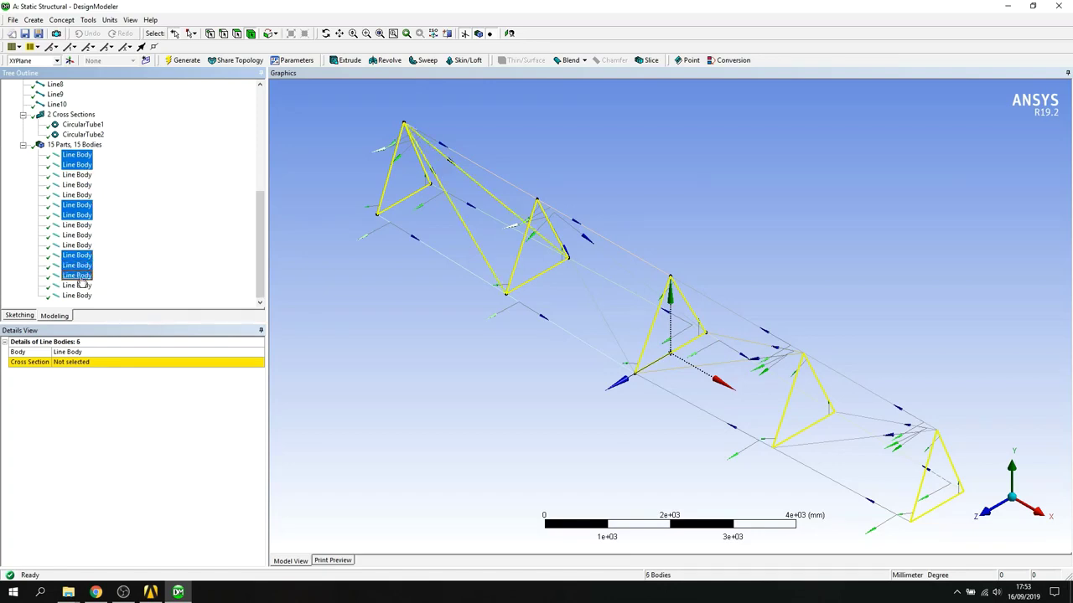
ctrl+click(82, 287)
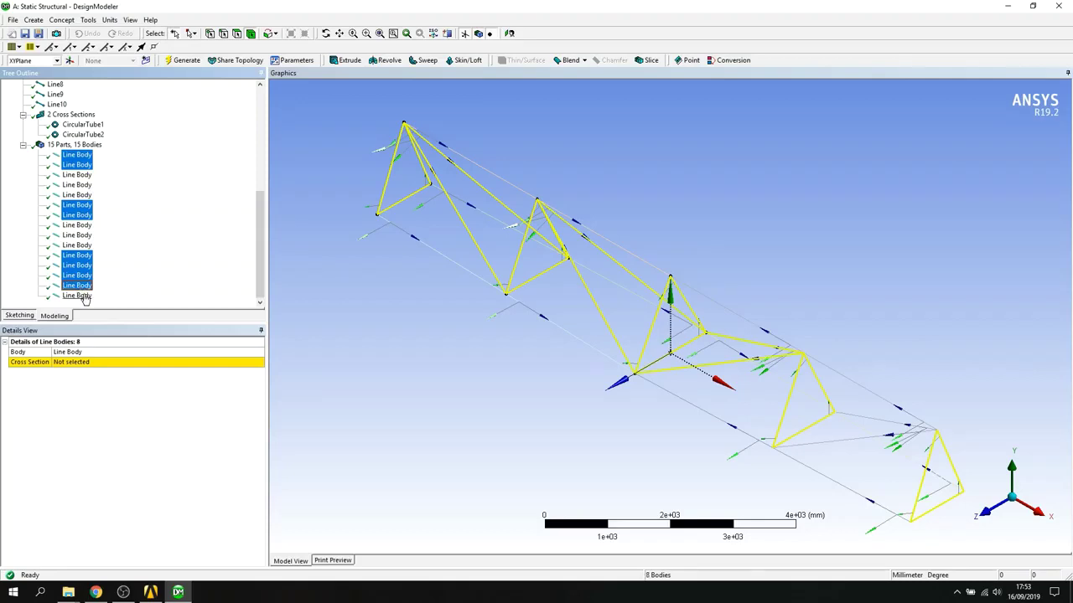
ctrl+click(83, 297)
click(127, 366)
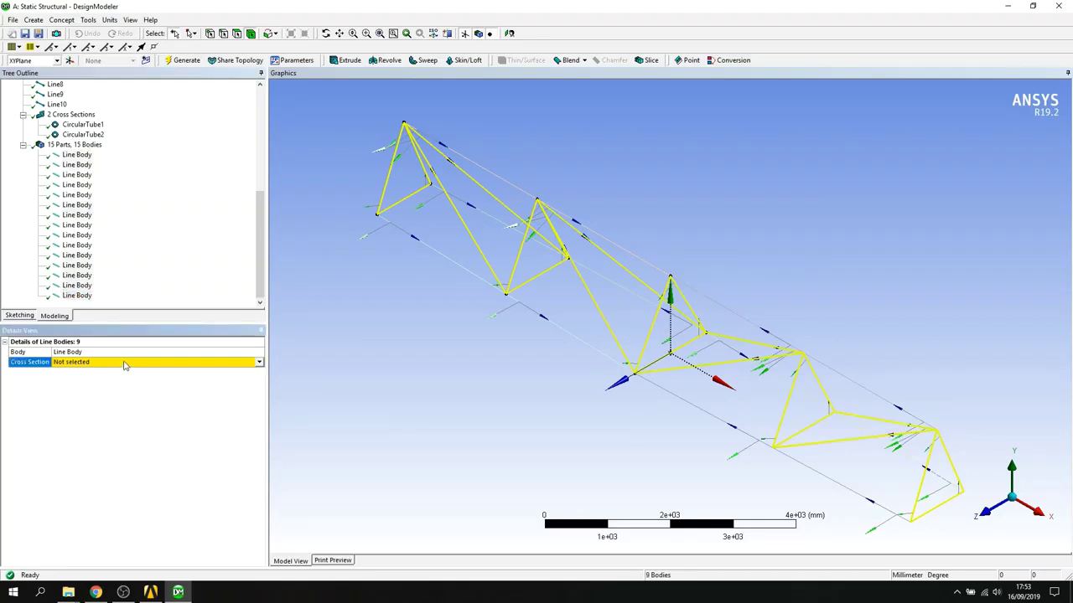
click(259, 362)
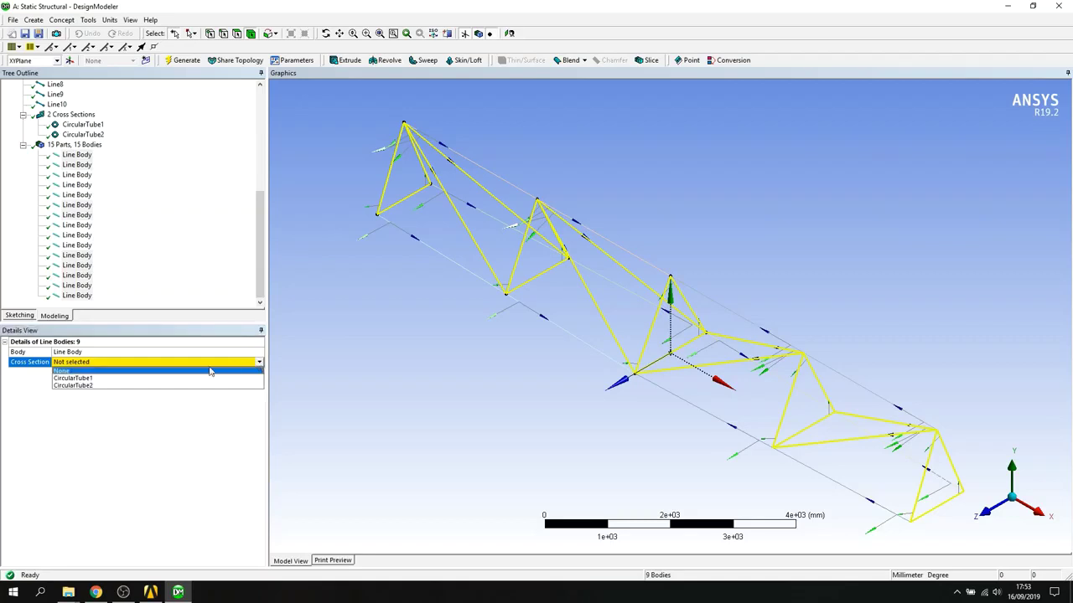
click(94, 378)
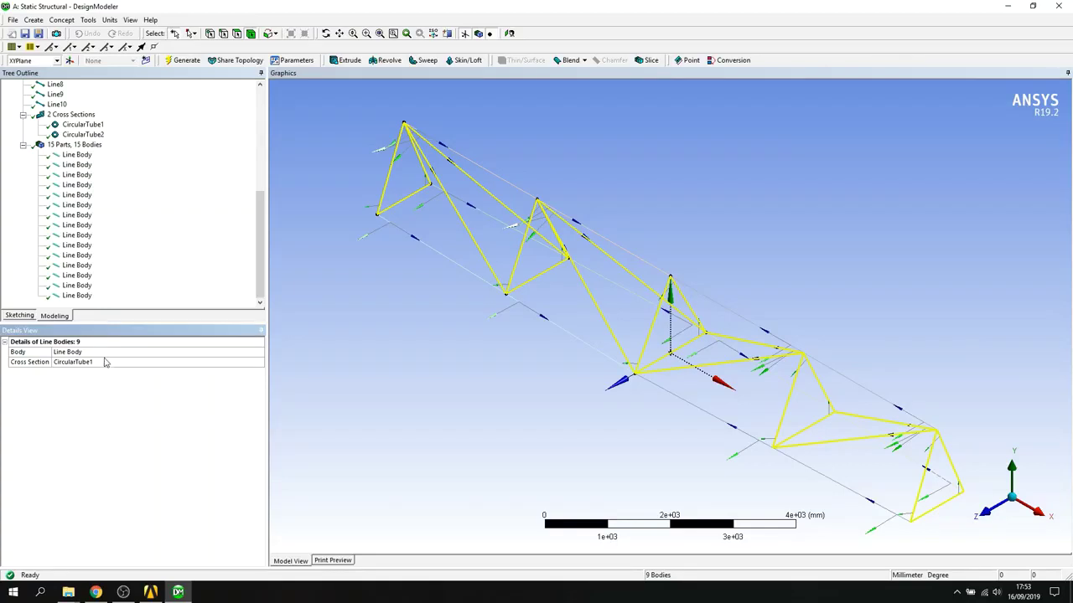
- Combine all 15 line bodies of the truss into one new part
click(76, 155)
shift+click(76, 296)
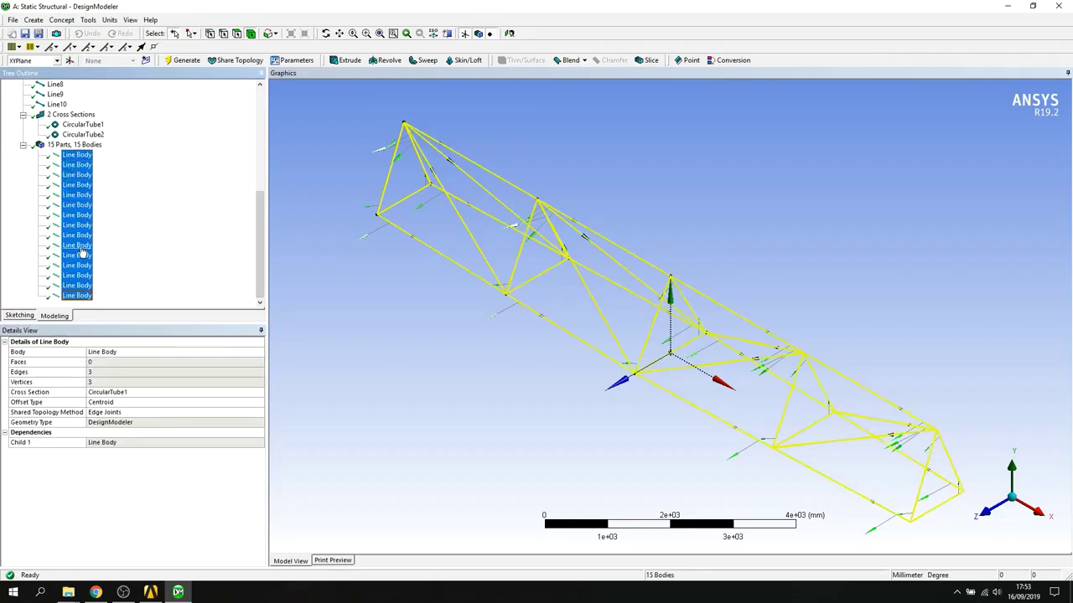
right_click(81, 250)
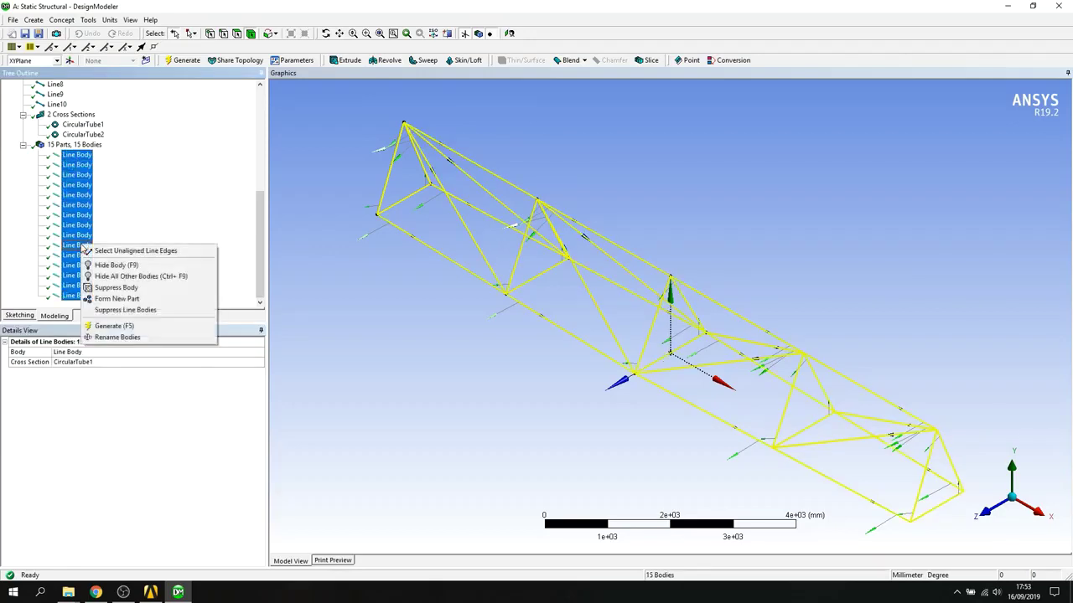
click(117, 298)
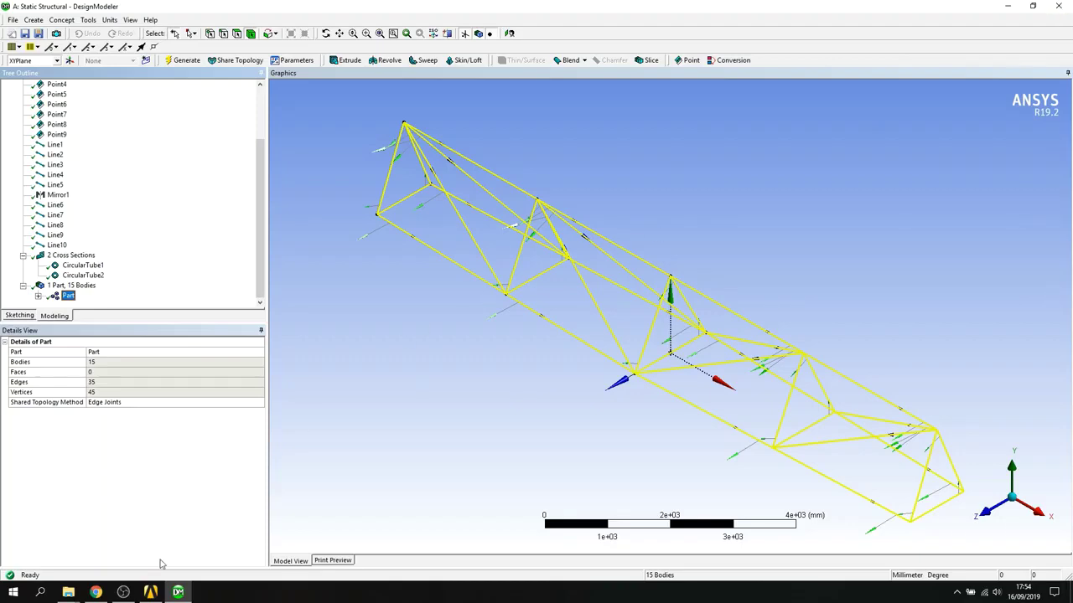
- Switch to Workbench, open the Static Structural system's Model in Mechanical, and inspect the imported part and its line bodies
click(154, 592)
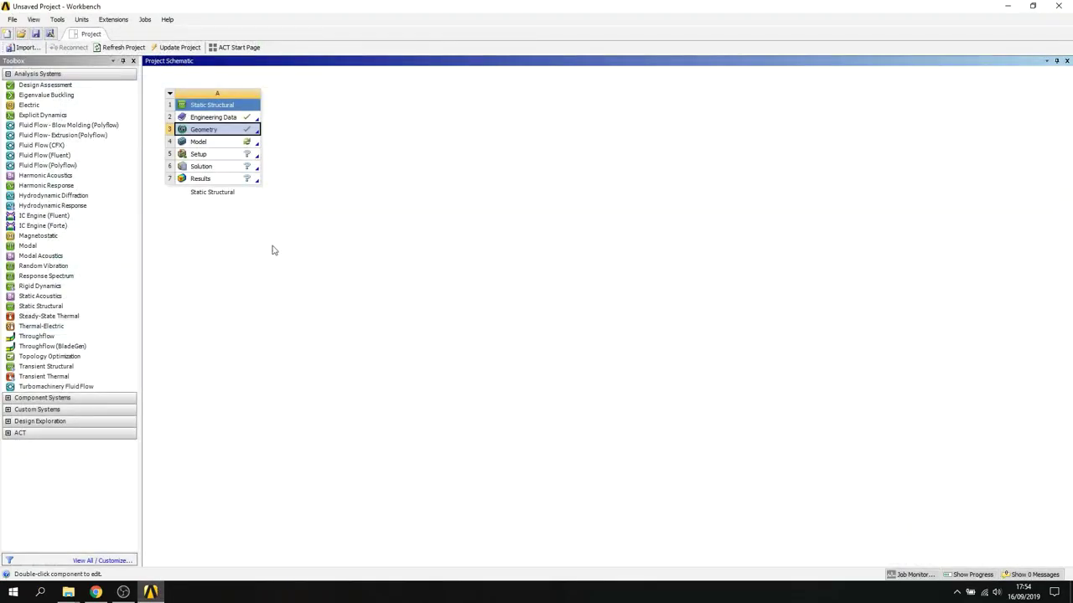
double_click(201, 143)
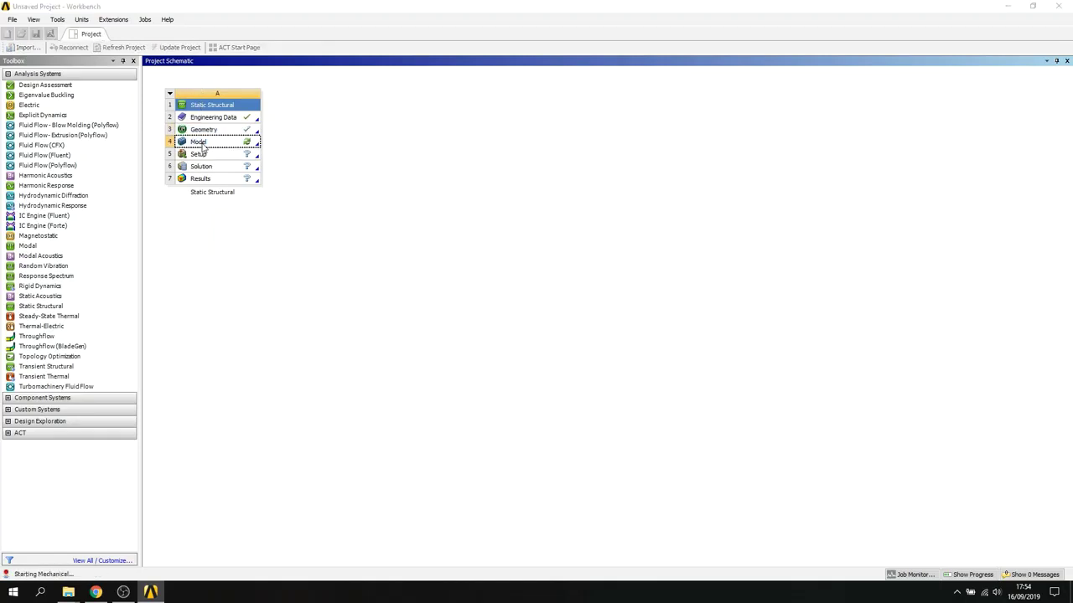
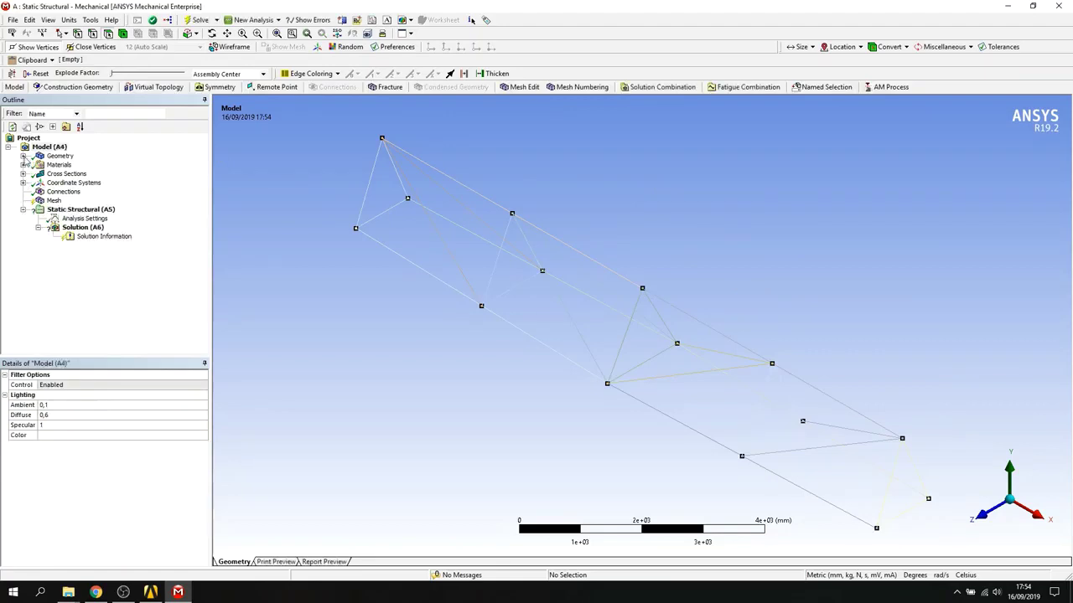
click(23, 156)
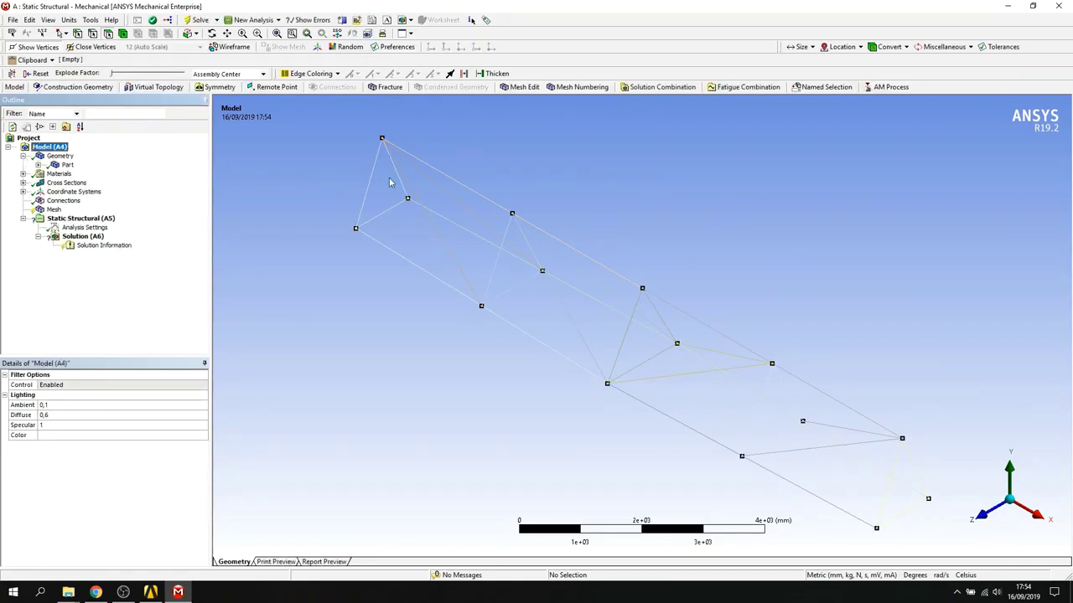
click(39, 165)
click(88, 175)
click(88, 182)
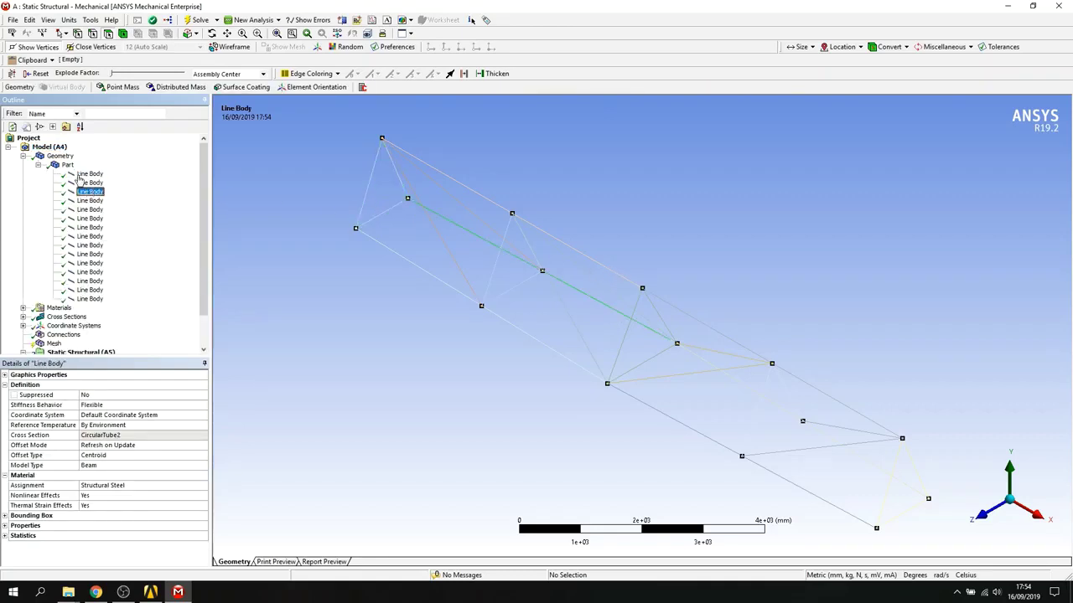
click(67, 165)
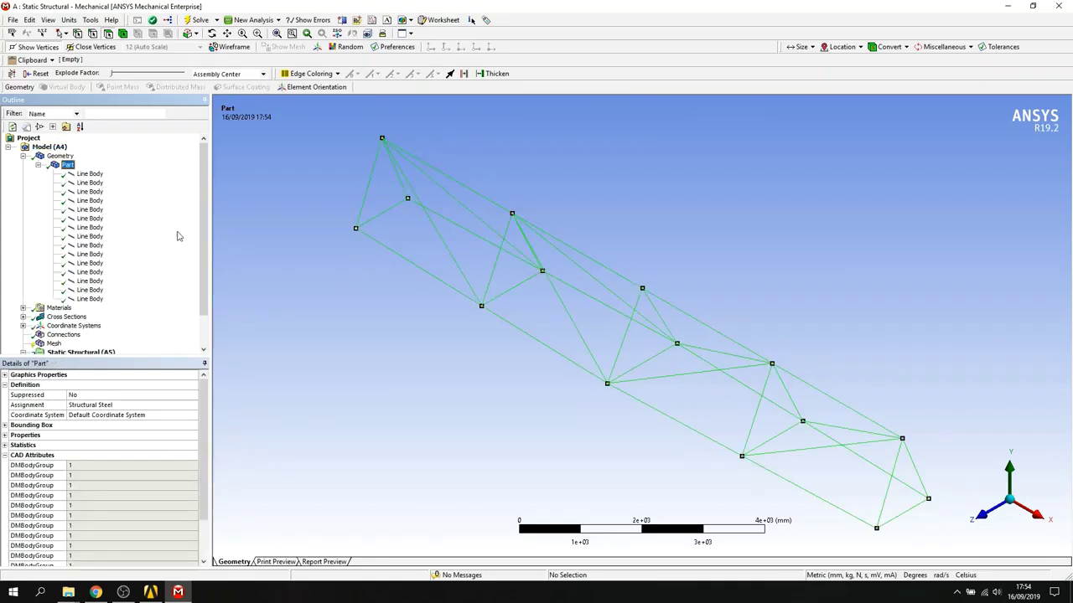
- Examine the CircularTube1 and CircularTube2 cross sections, comparing their dimensions and the truss members assigned to each
click(24, 157)
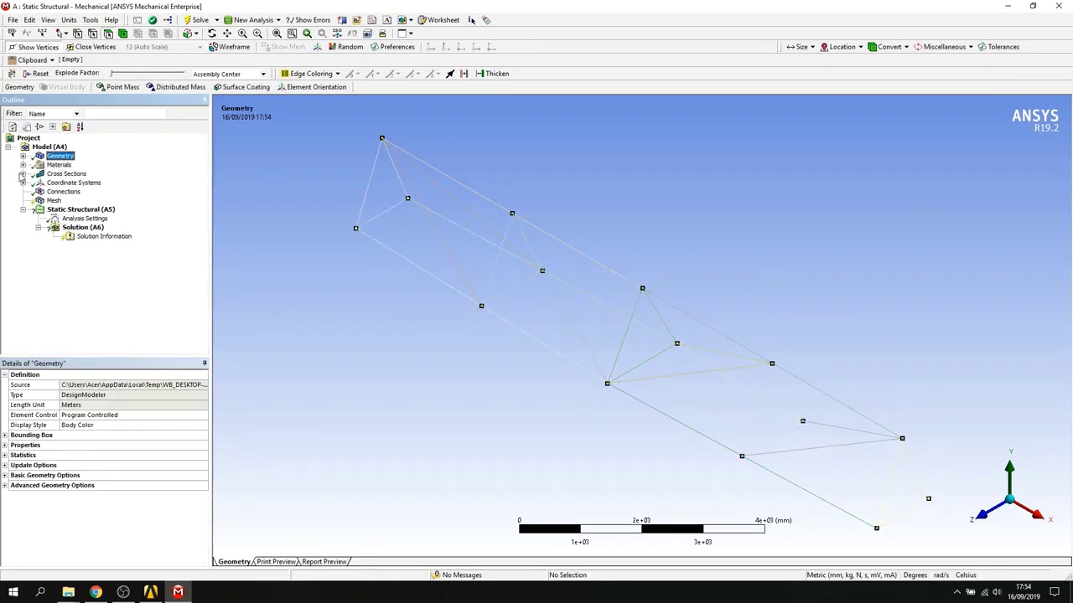
click(23, 174)
click(80, 183)
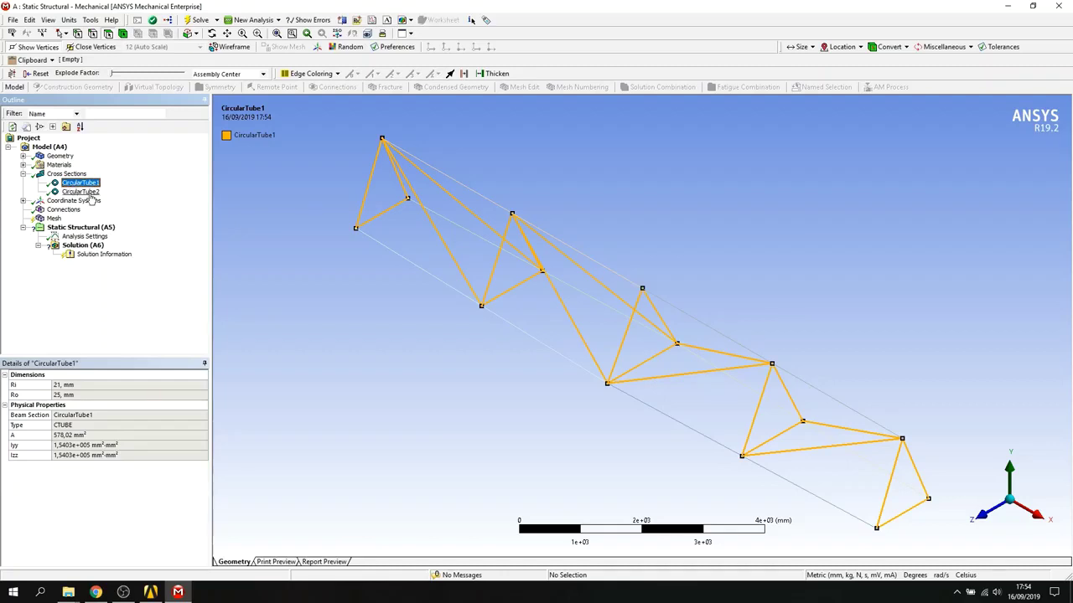
click(81, 192)
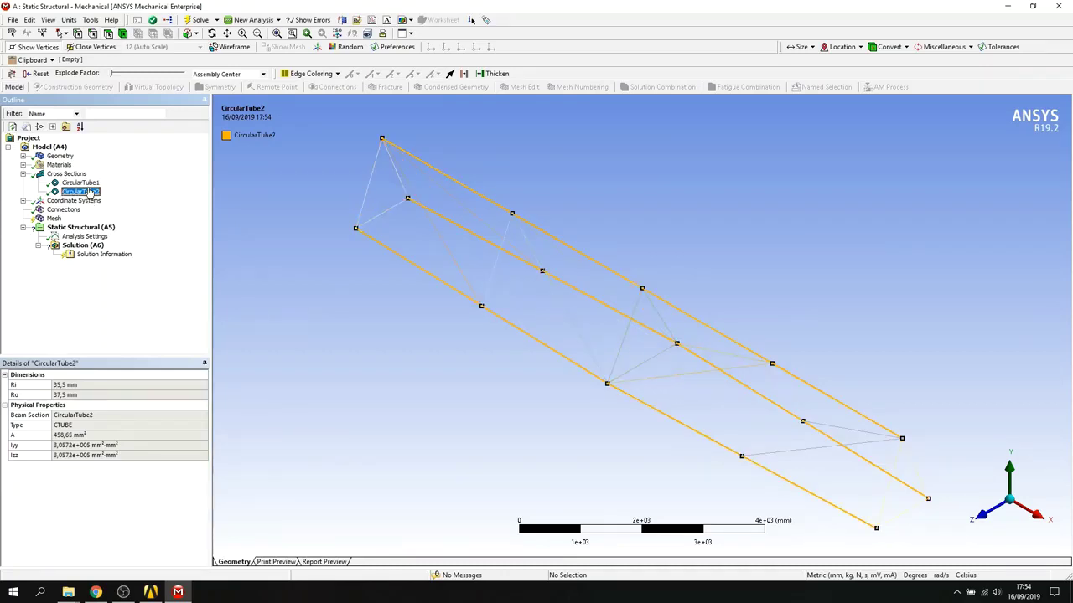
click(83, 183)
click(97, 200)
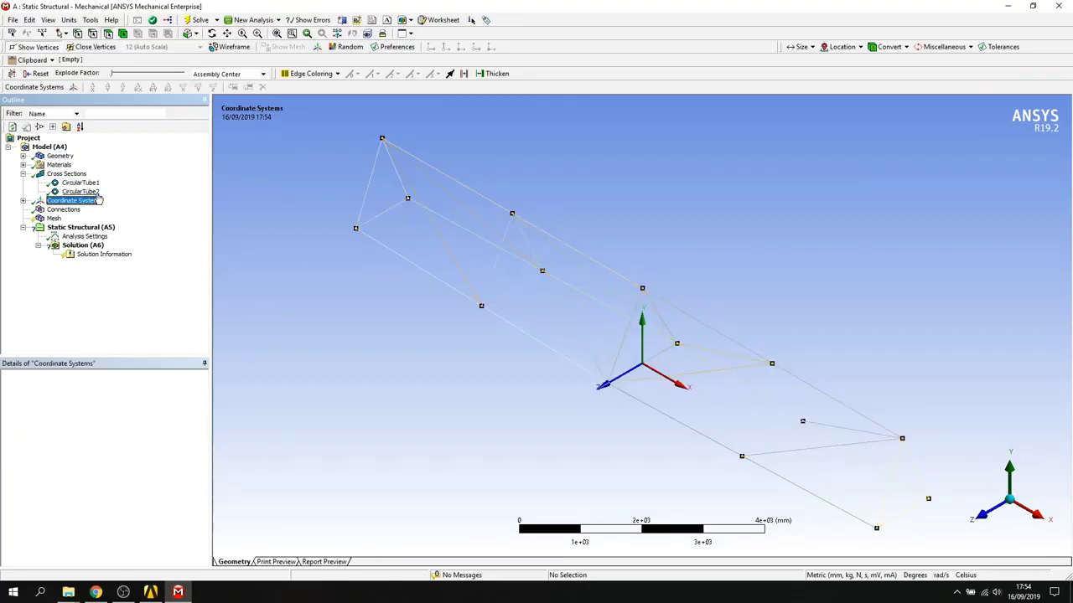
click(94, 192)
click(88, 184)
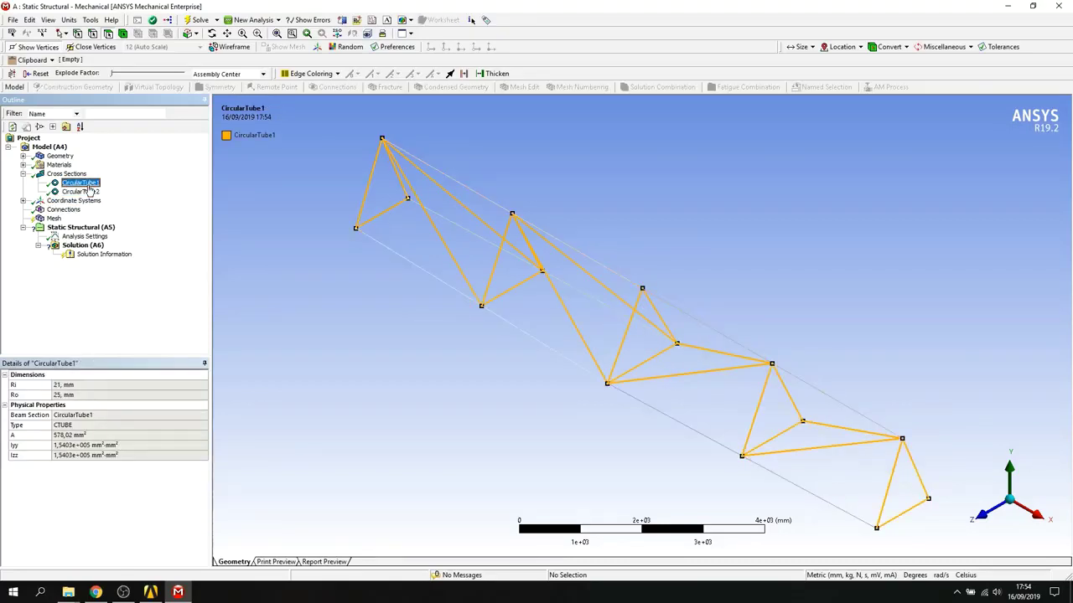
click(88, 192)
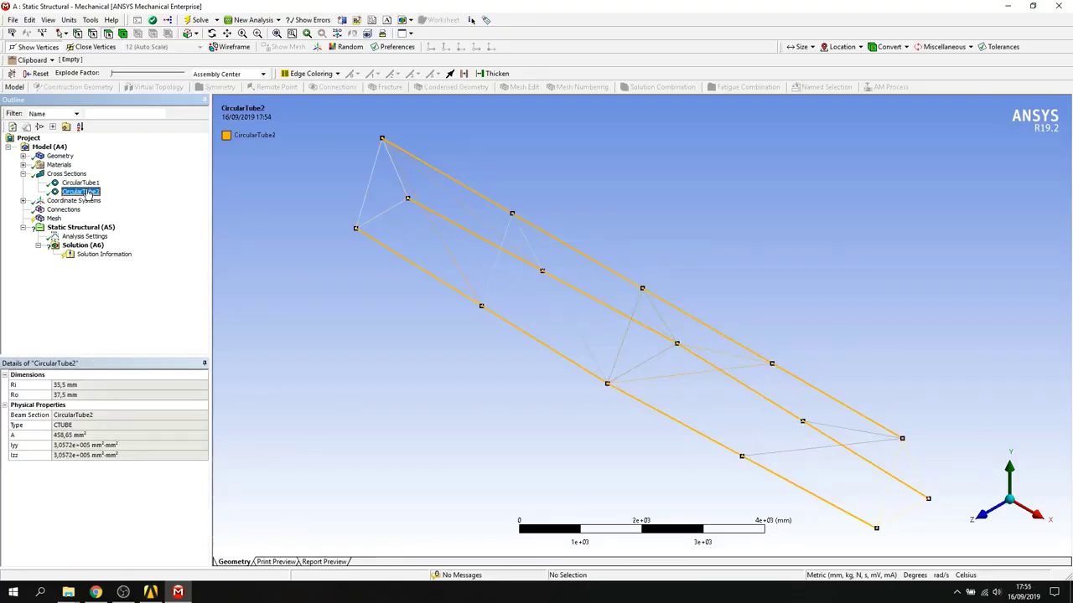
click(23, 173)
- Generate the truss mesh with the default sizing settings and inspect its element divisions and statistics
click(54, 201)
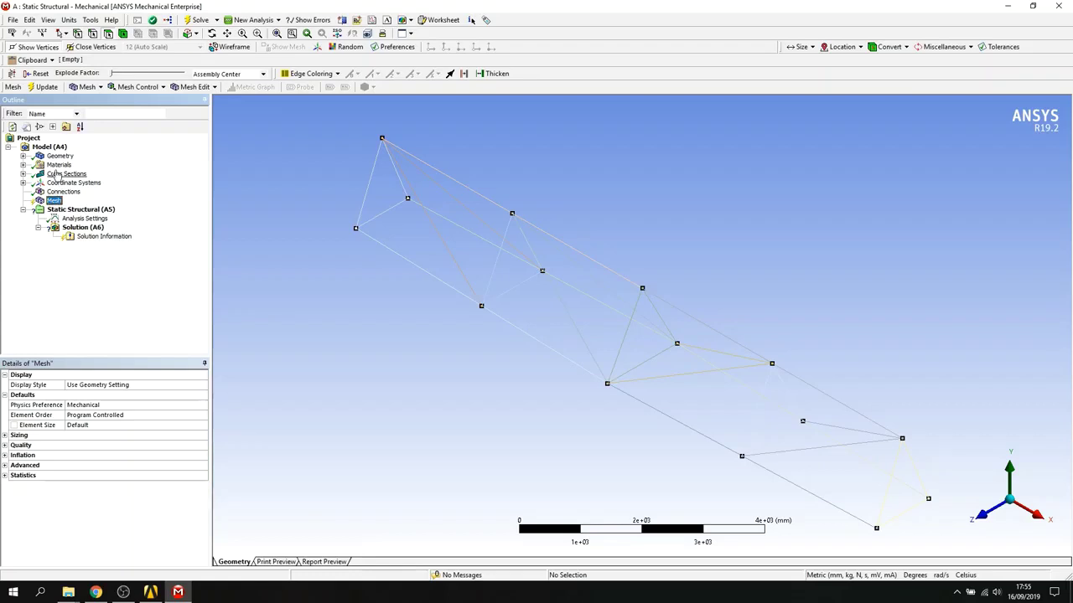
click(46, 87)
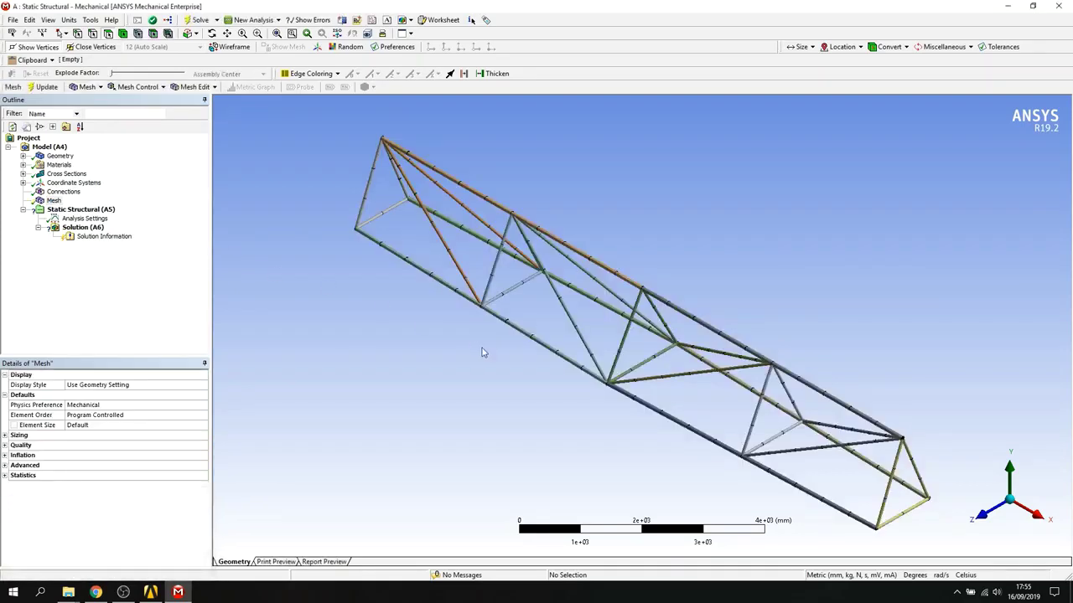
click(977, 509)
right_drag(498, 246, 805, 463)
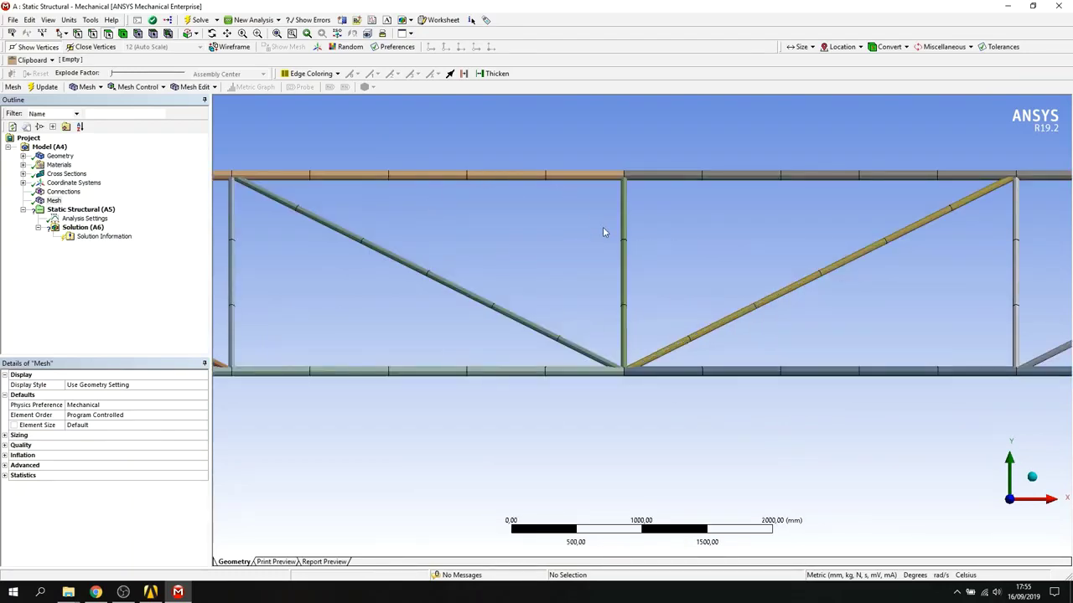
click(5, 475)
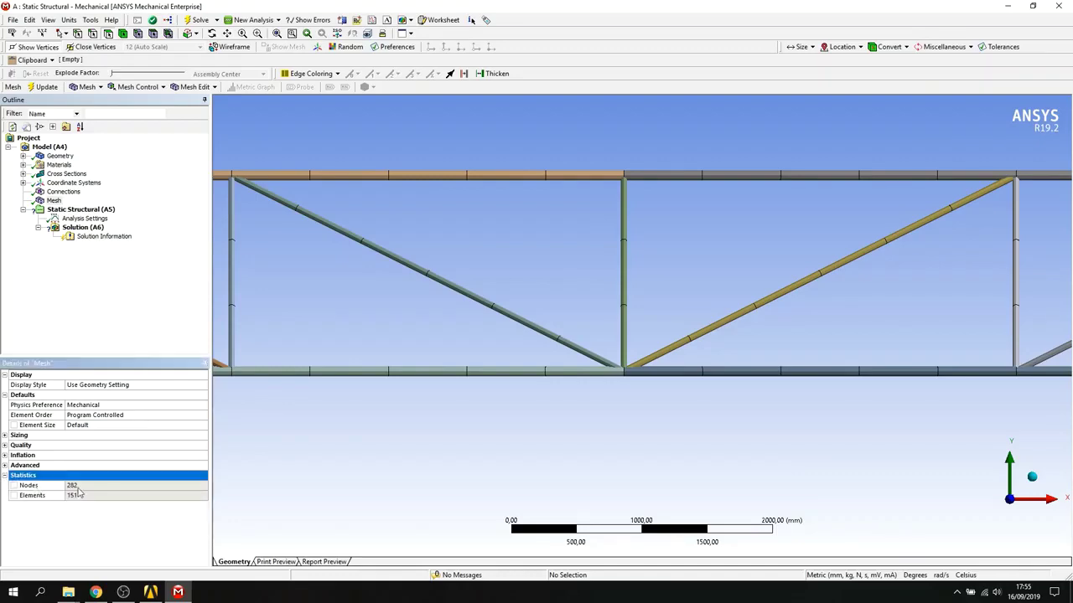
middle_drag(715, 353, 635, 378)
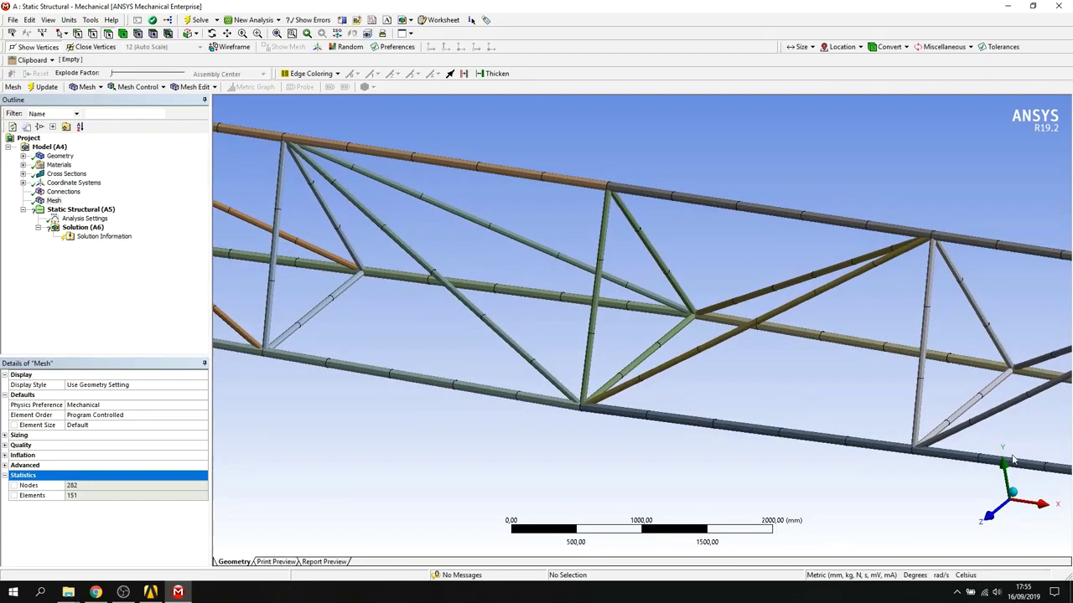
click(1019, 501)
scroll(710, 354, down, 5)
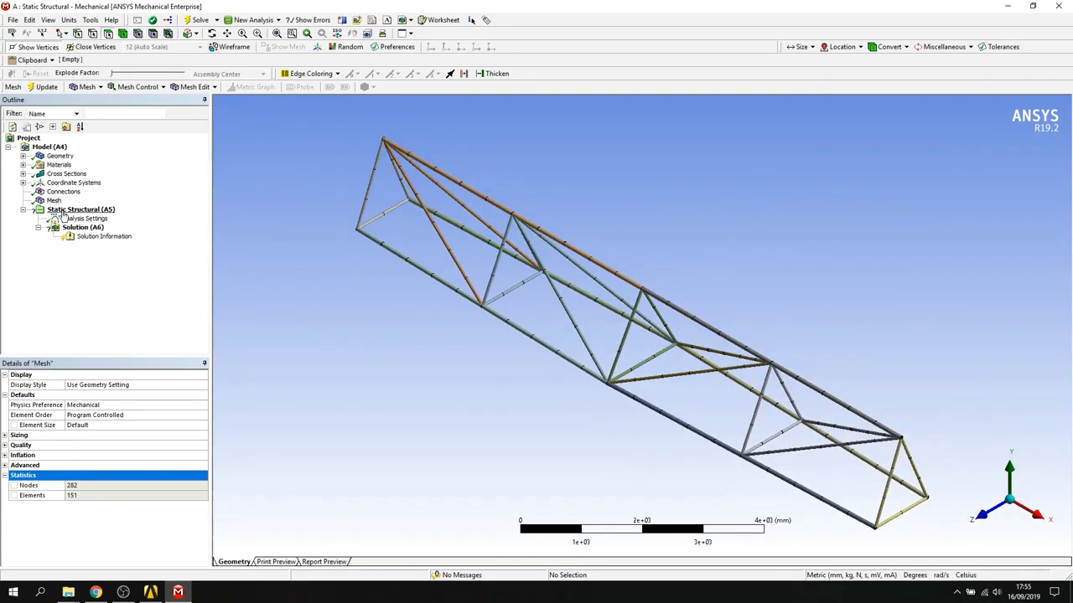
click(5, 476)
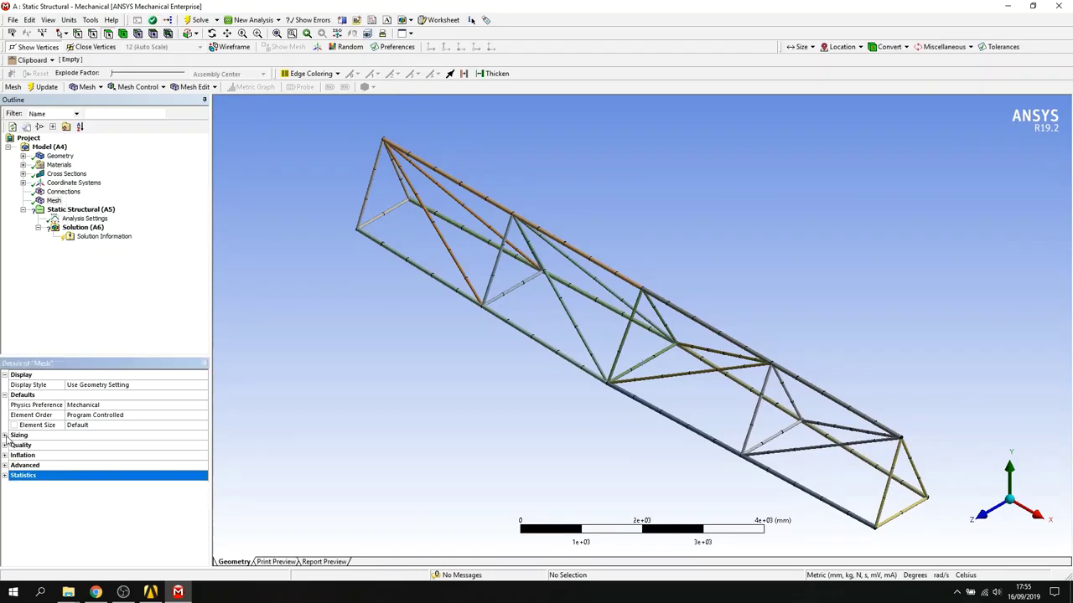
- Set the mesh sizing resolution to 6, clearing the existing mesh data and regenerating the mesh
click(5, 436)
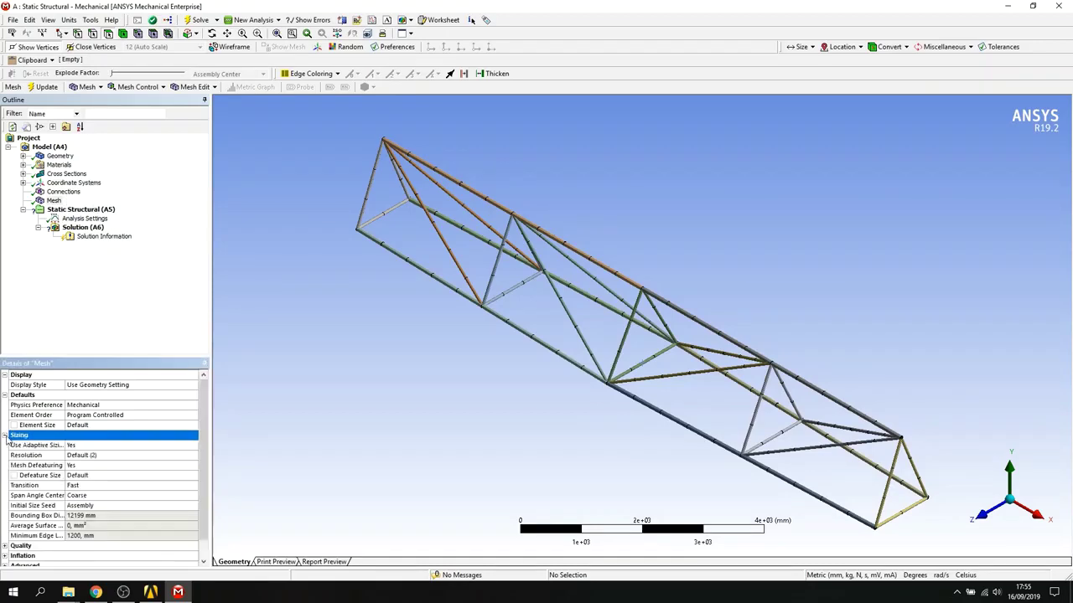
click(87, 459)
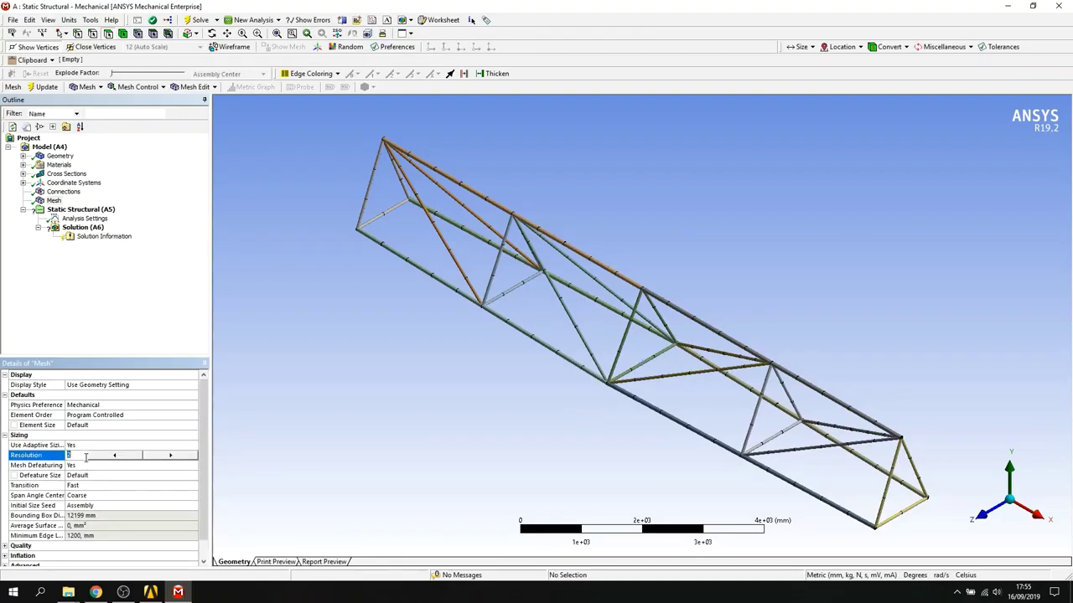
click(153, 459)
right_click(53, 203)
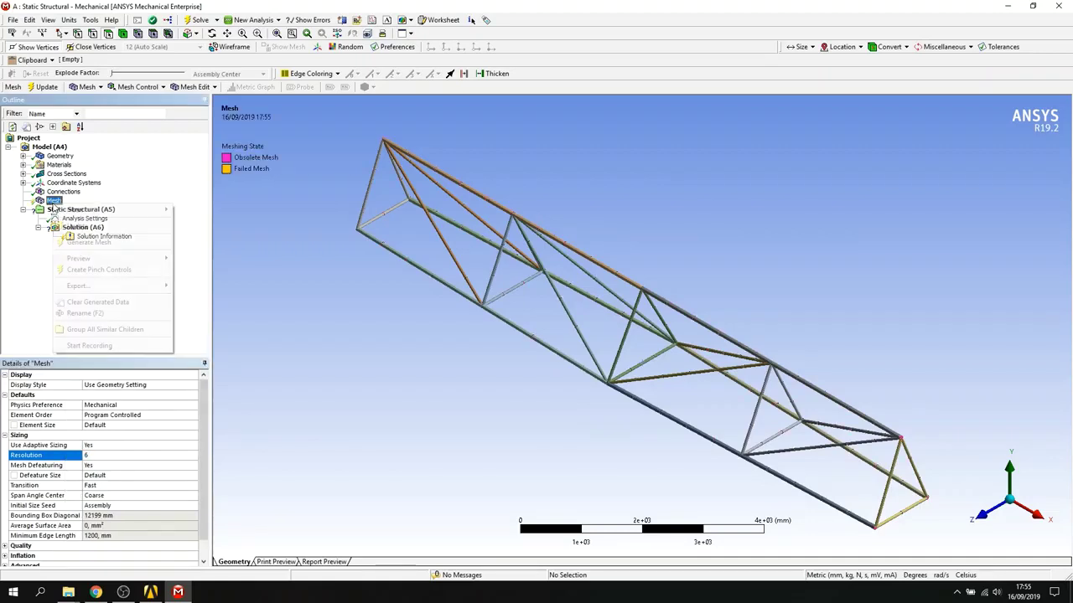
click(98, 302)
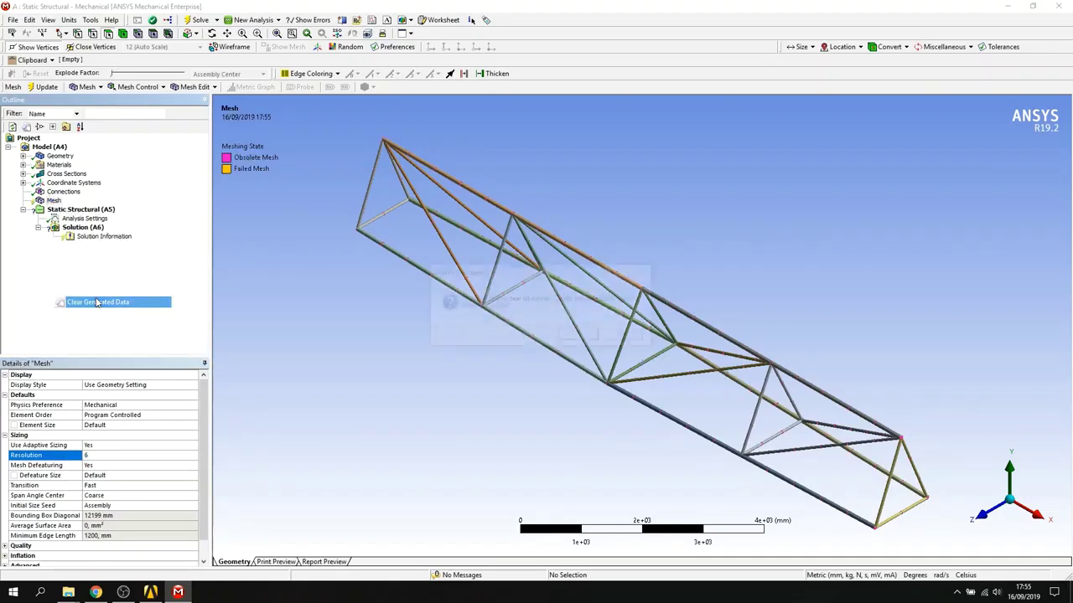
click(580, 336)
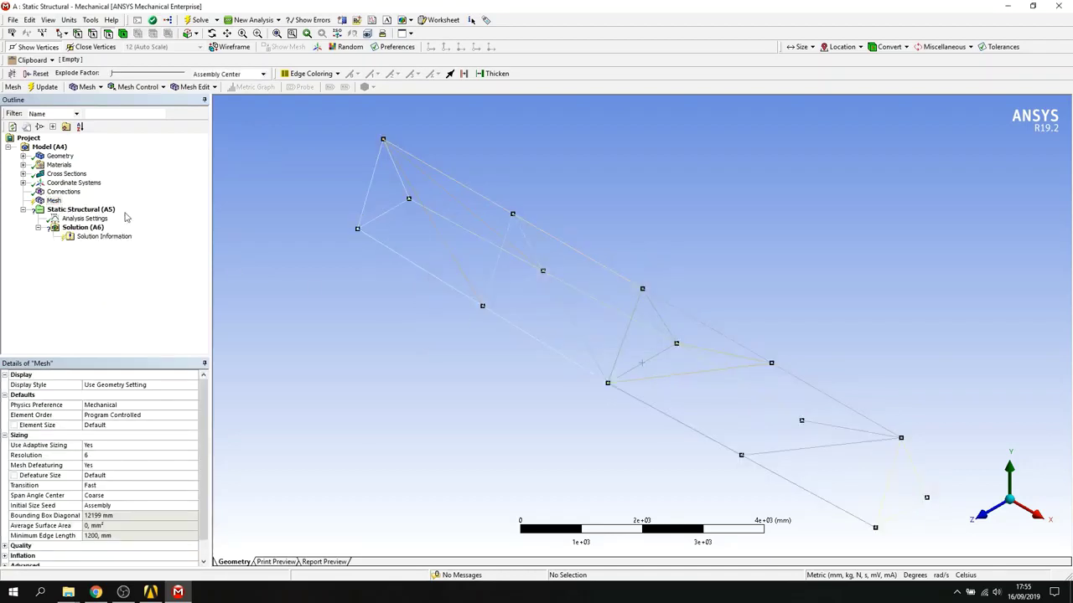
right_click(53, 201)
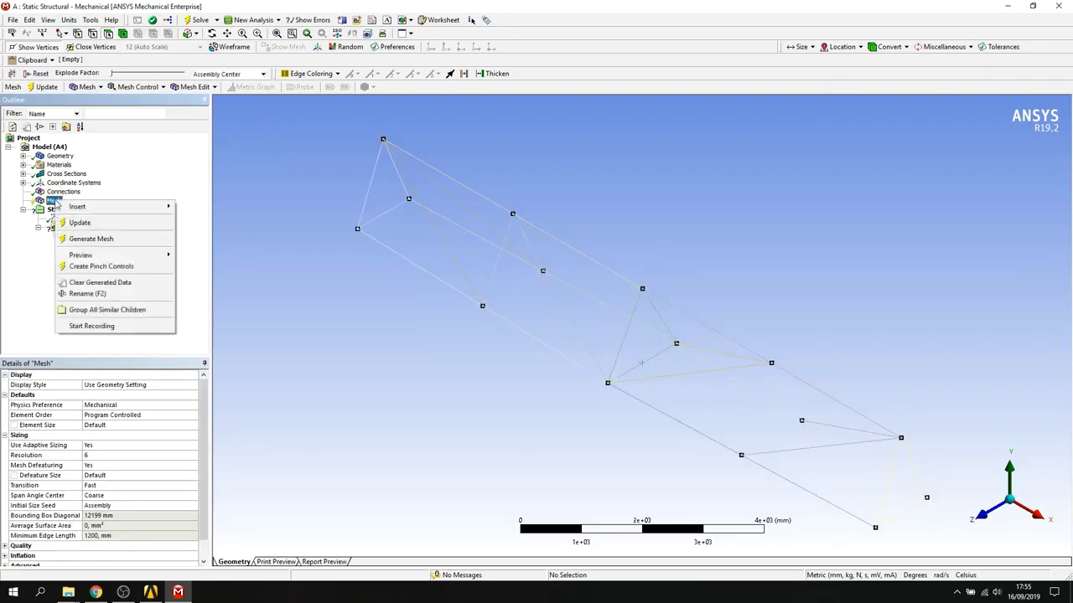
click(95, 240)
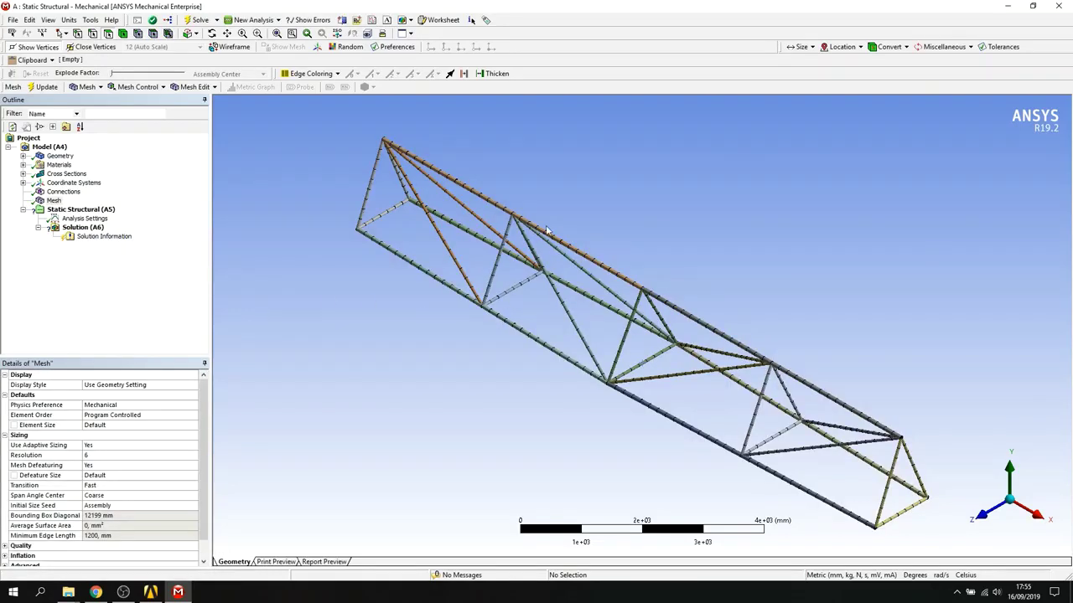
- Inspect the regenerated truss mesh up close and as a whole, and check its node and element statistics
right_drag(546, 228, 740, 441)
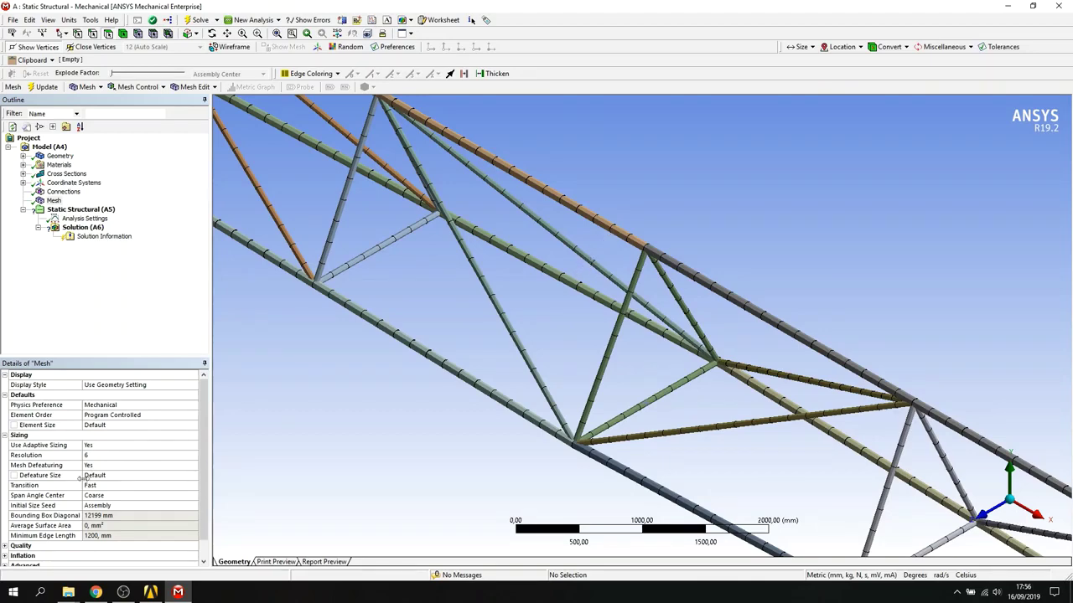
scroll(81, 477, down, 1)
click(5, 557)
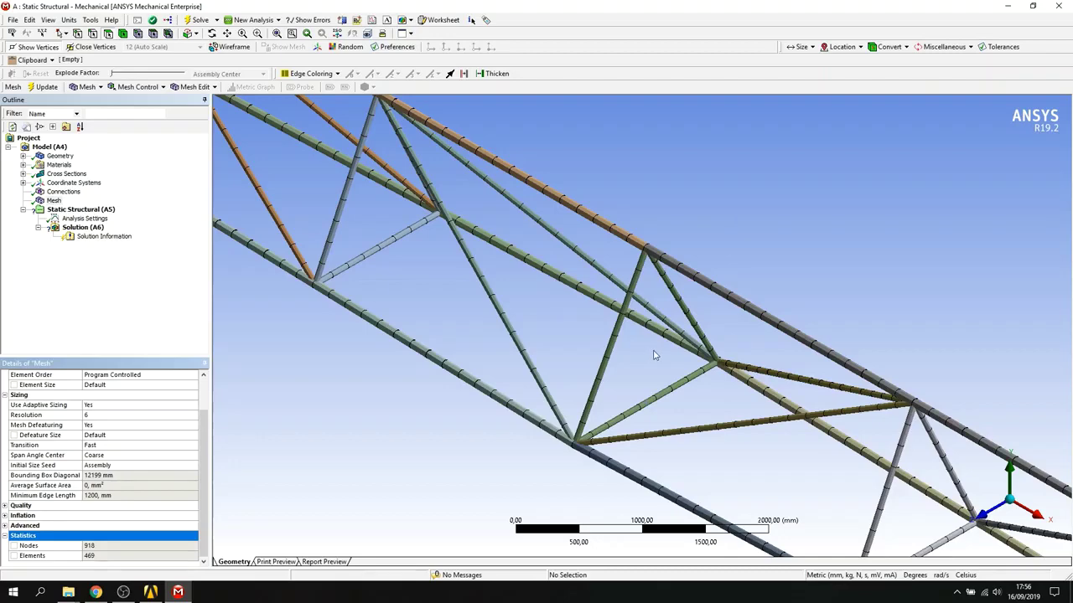
scroll(637, 353, down, 3)
scroll(634, 352, down, 4)
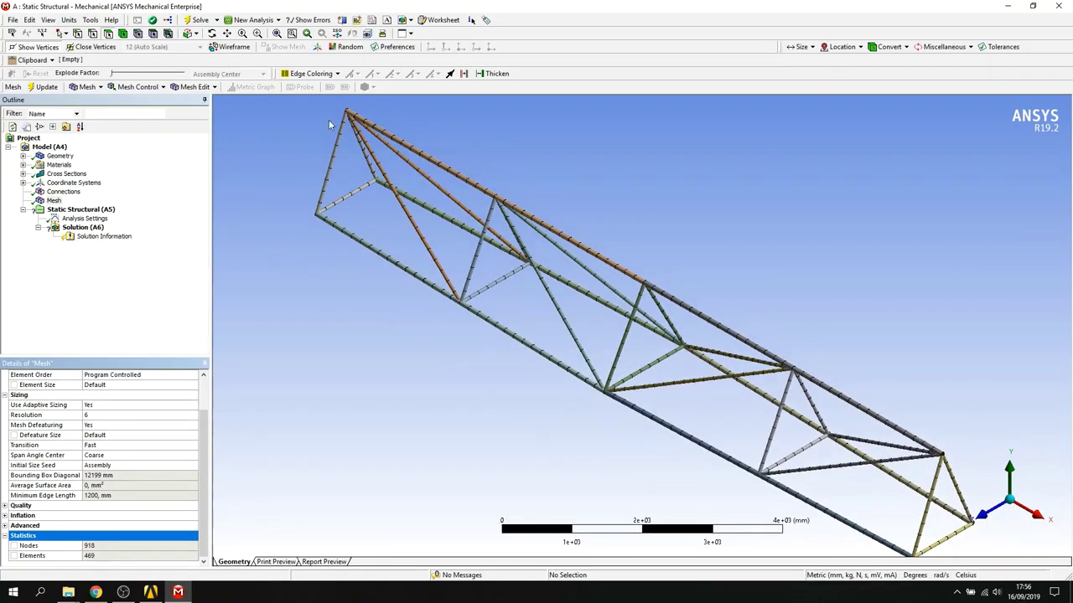
click(1014, 509)
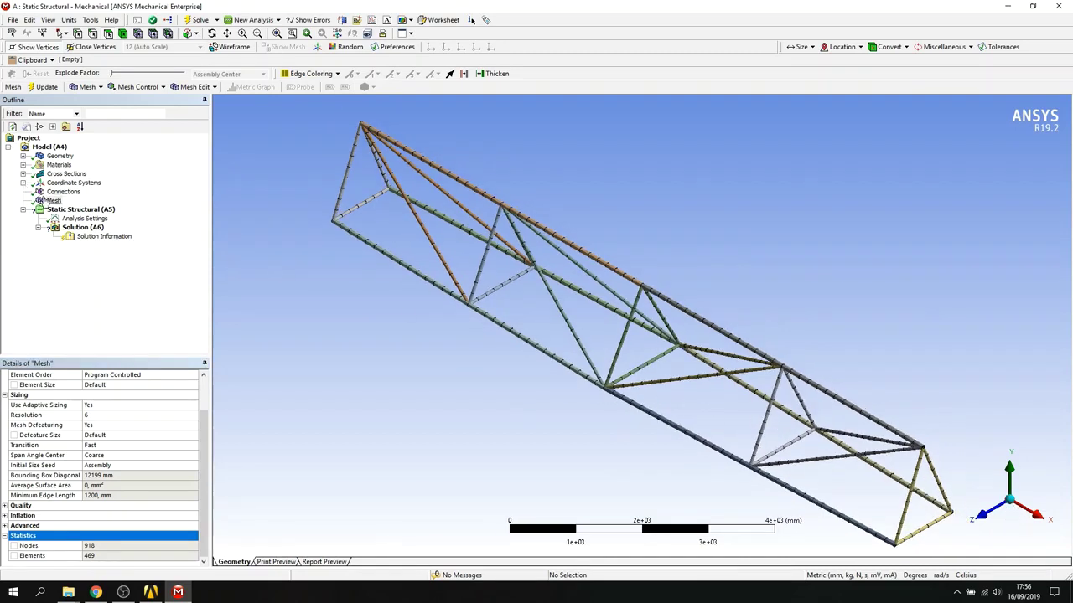
click(5, 536)
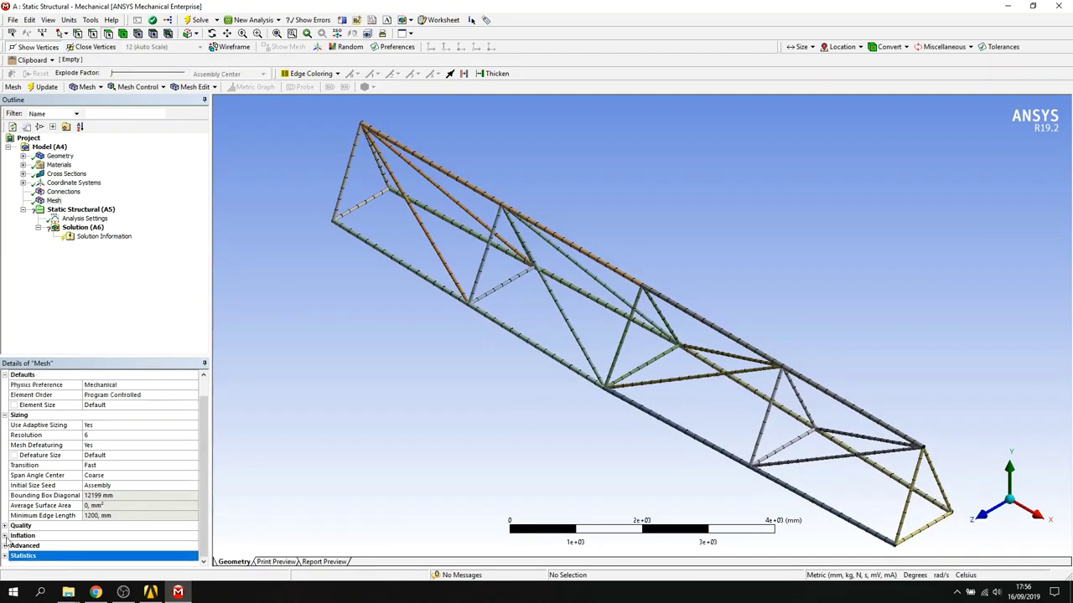
- Raise the mesh sizing resolution to 7, clearing the previous mesh data and generating the mesh again
click(109, 435)
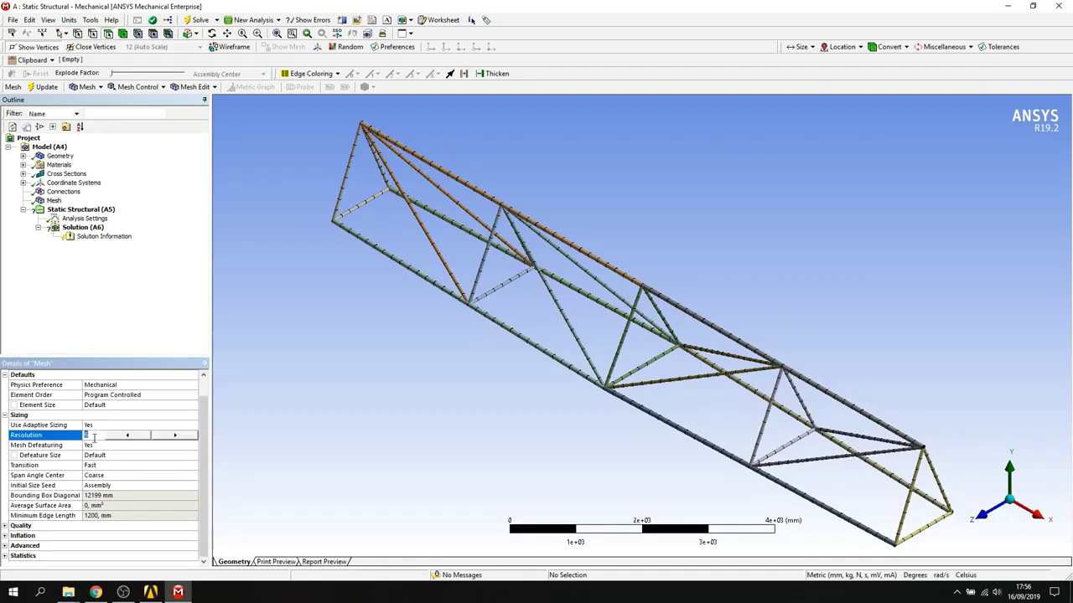
click(174, 436)
right_click(52, 201)
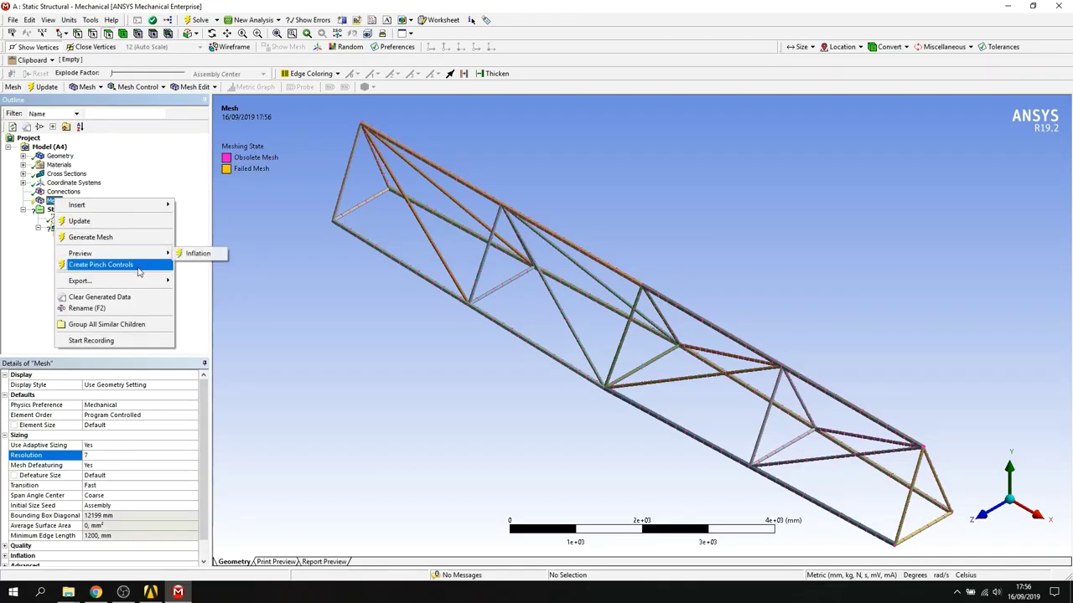
click(112, 300)
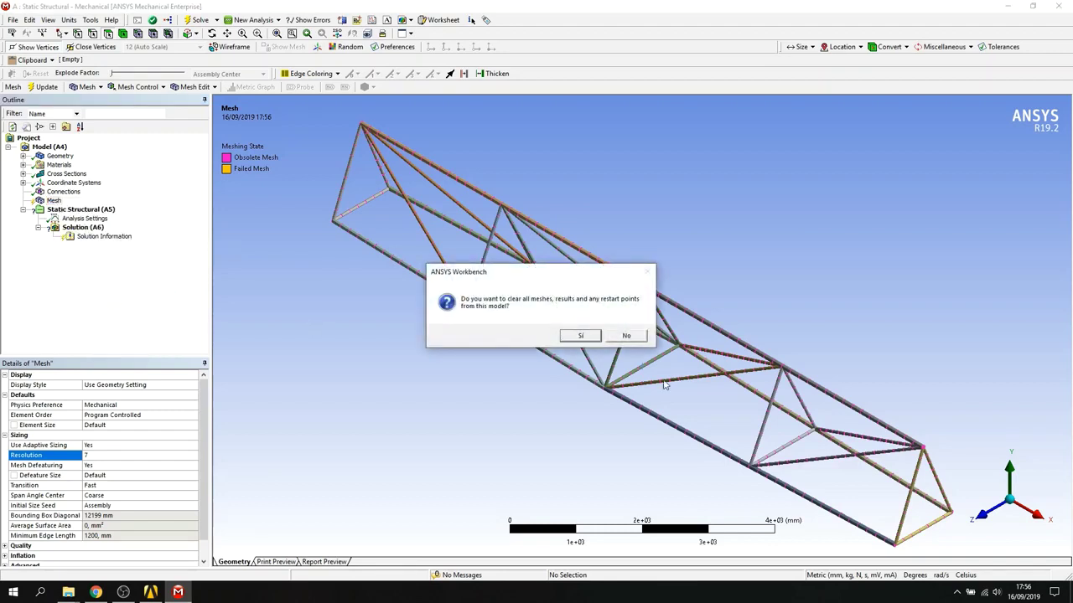
click(591, 338)
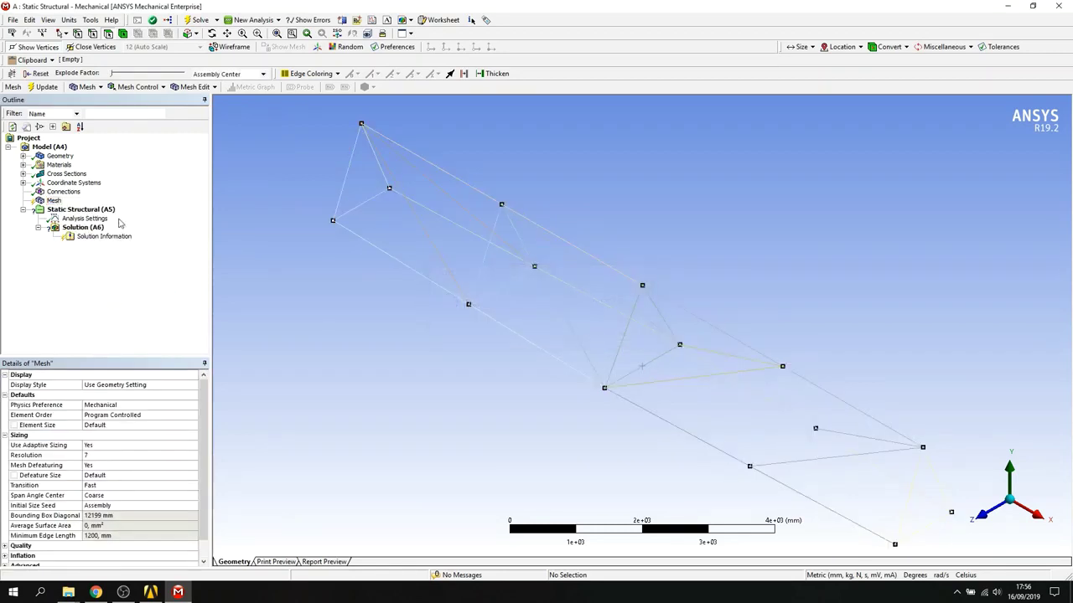
right_click(53, 201)
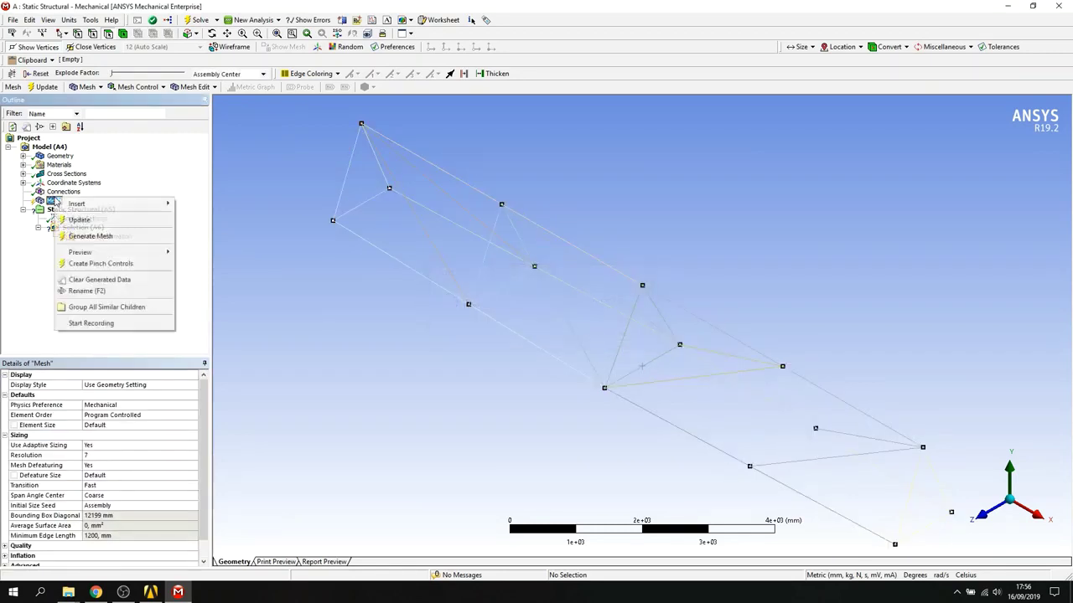
click(90, 236)
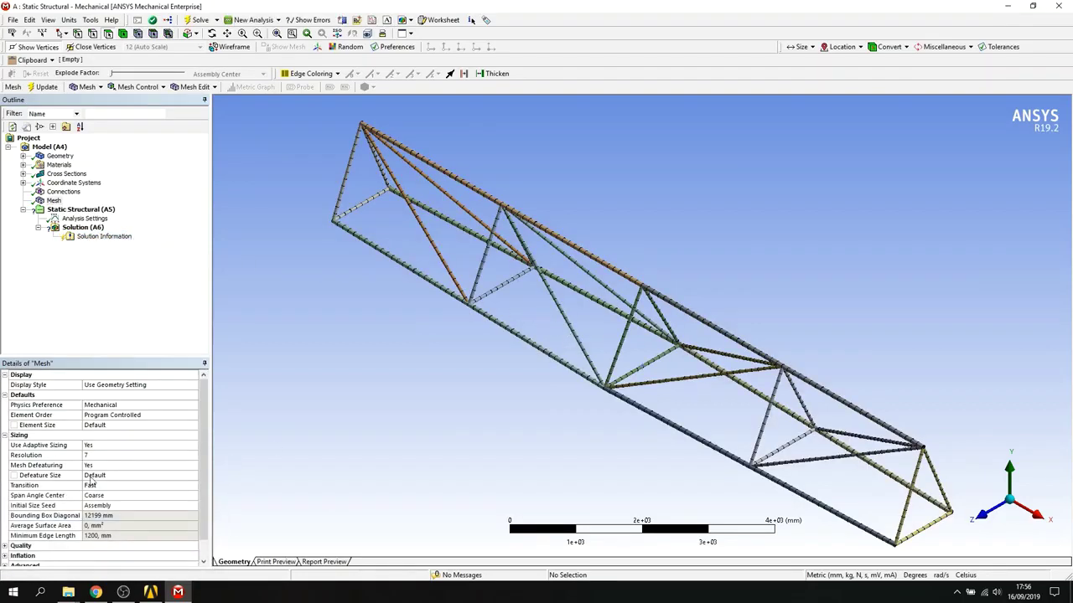
- Examine the resolution 7 mesh along the truss members and review its node and element counts
right_drag(544, 224, 687, 425)
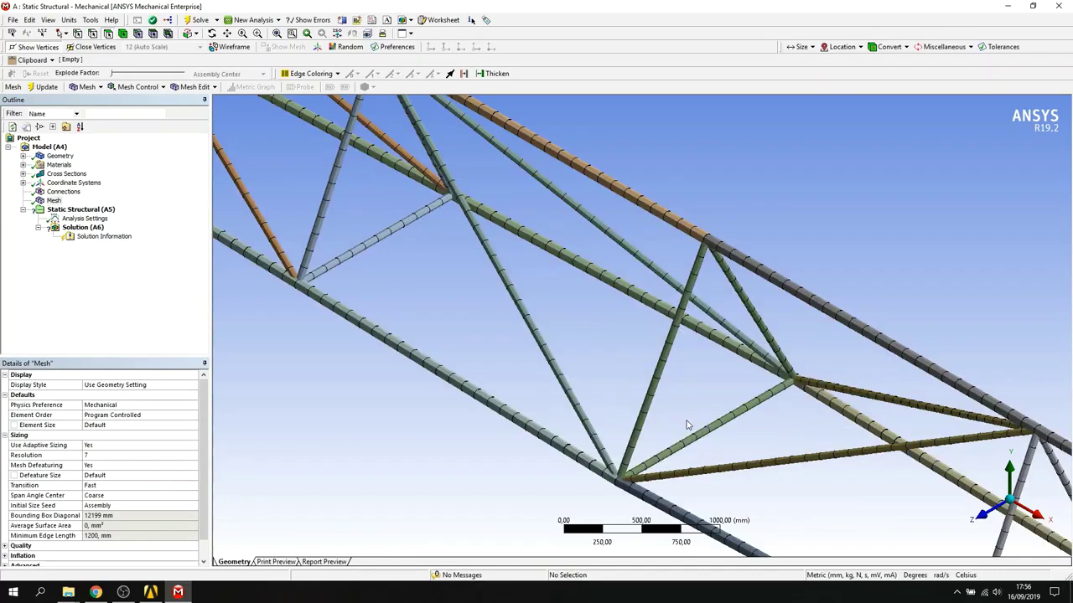
click(988, 514)
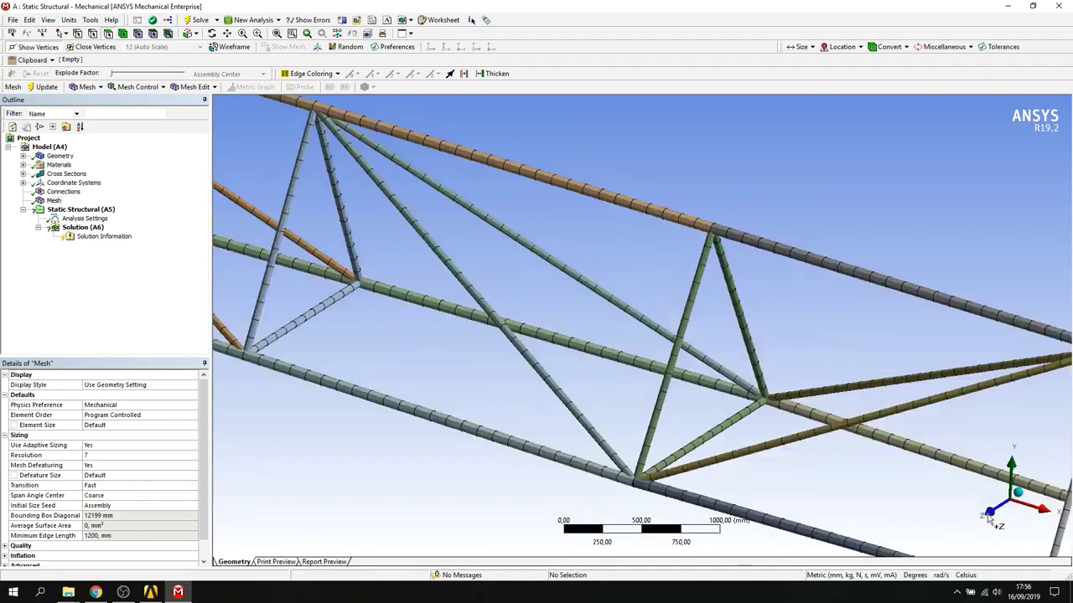
middle_drag(677, 328, 601, 374)
click(1011, 494)
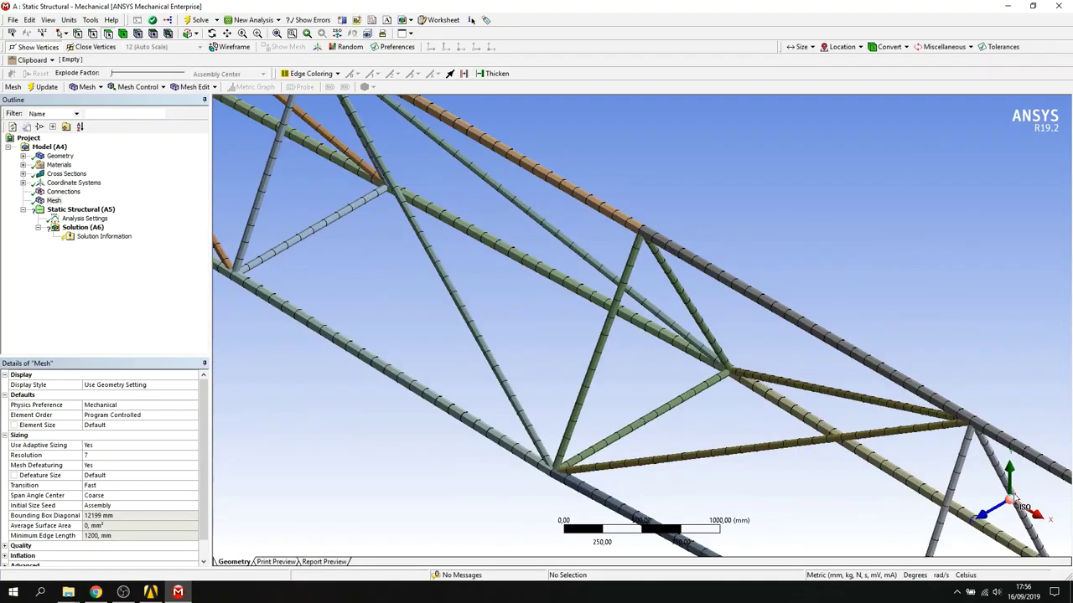
scroll(544, 300, down, 2)
scroll(544, 299, down, 1)
scroll(22, 424, down, 1)
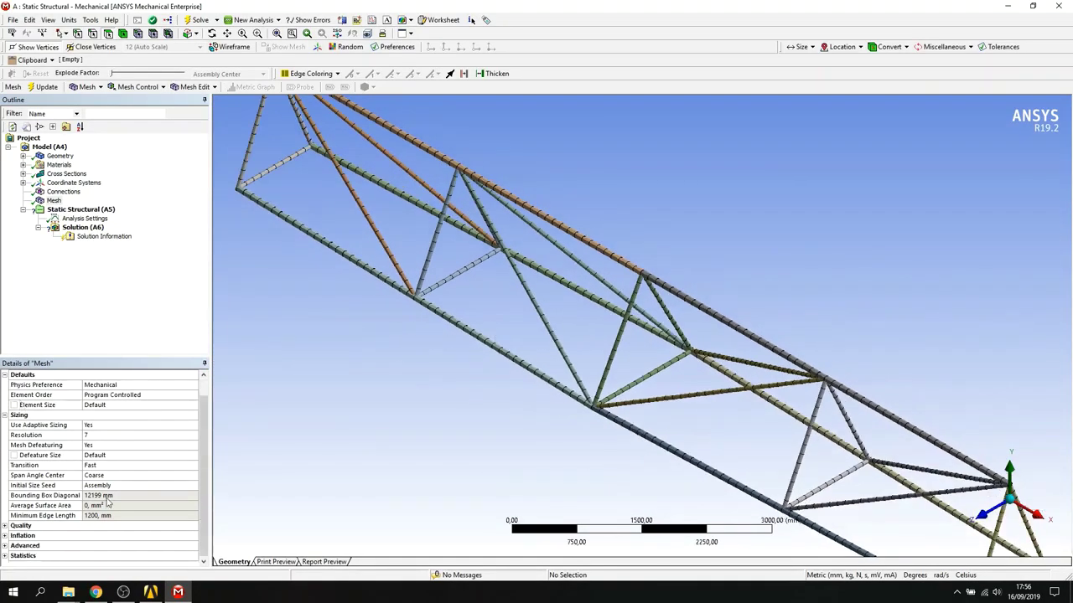
click(5, 556)
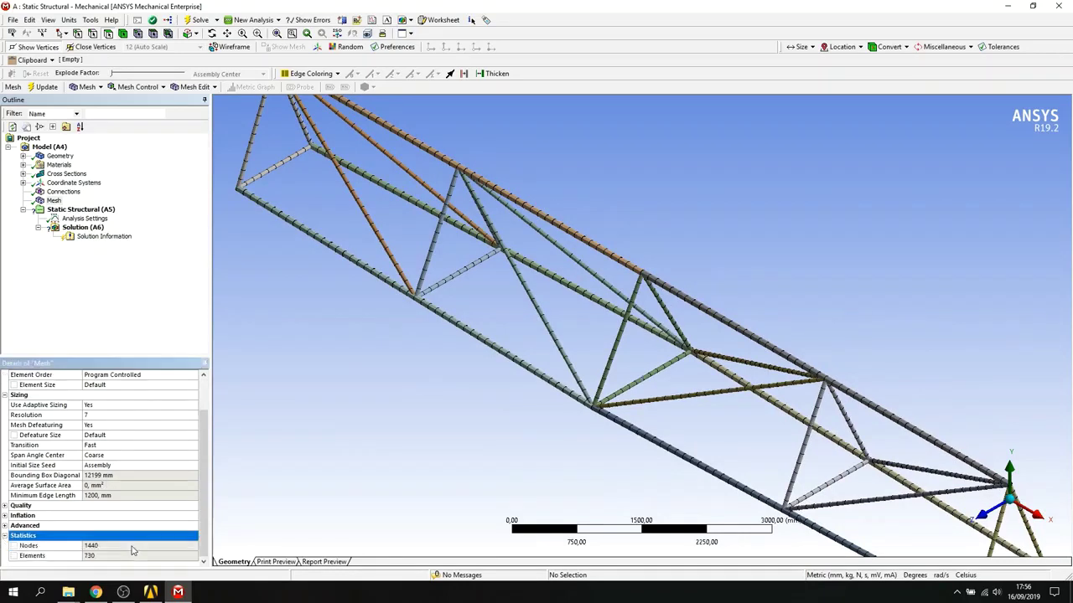
scroll(117, 553, down, 1)
scroll(678, 371, down, 3)
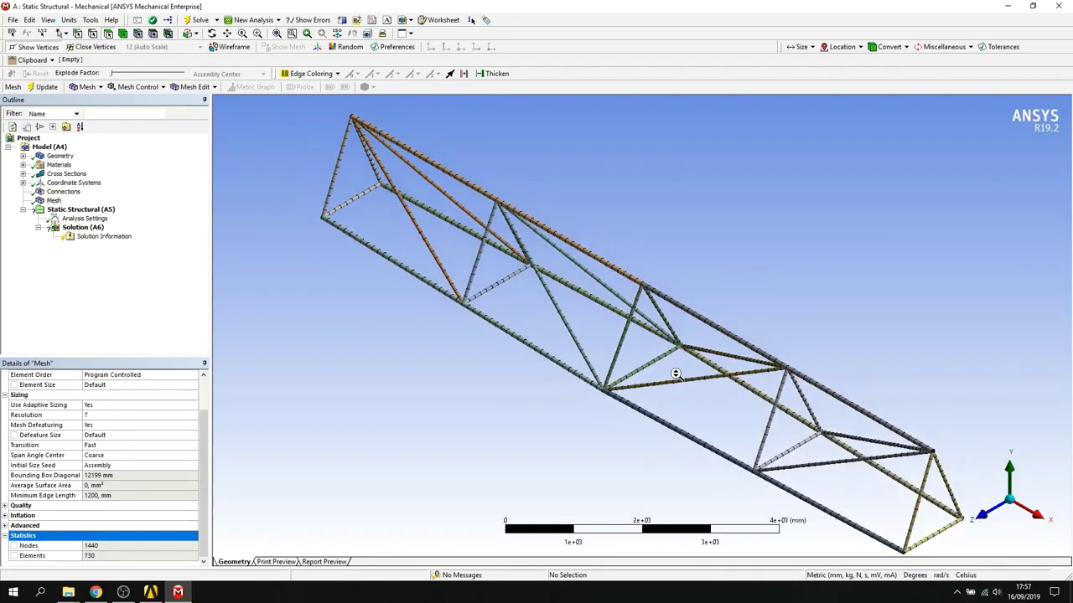
scroll(675, 373, down, 1)
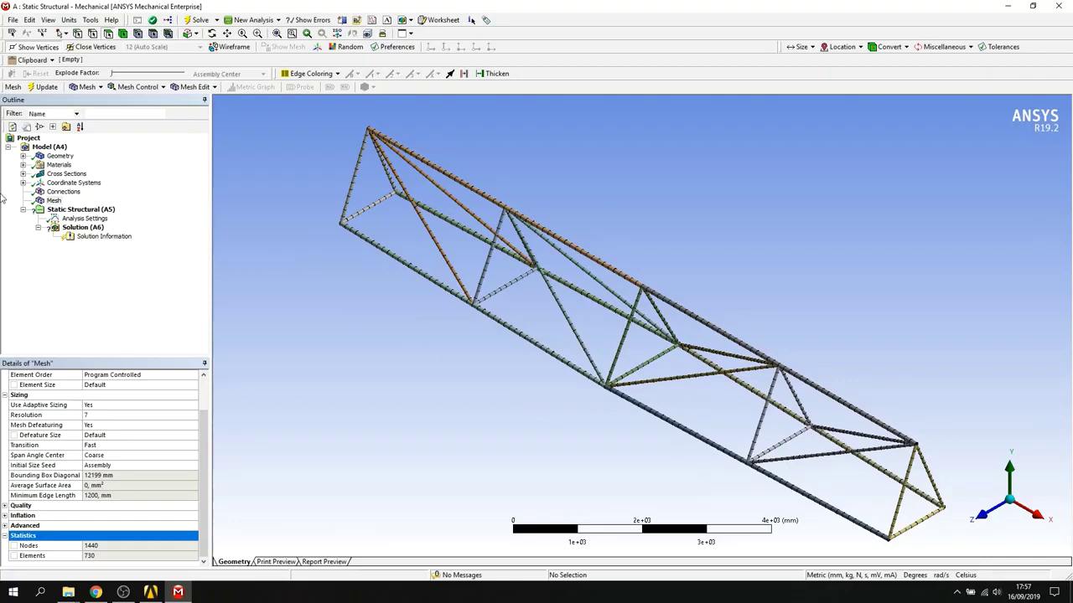
- Add a Displacement support to the static structural analysis, scoped to the two bottom corner vertices at the truss's negative-X end
click(75, 211)
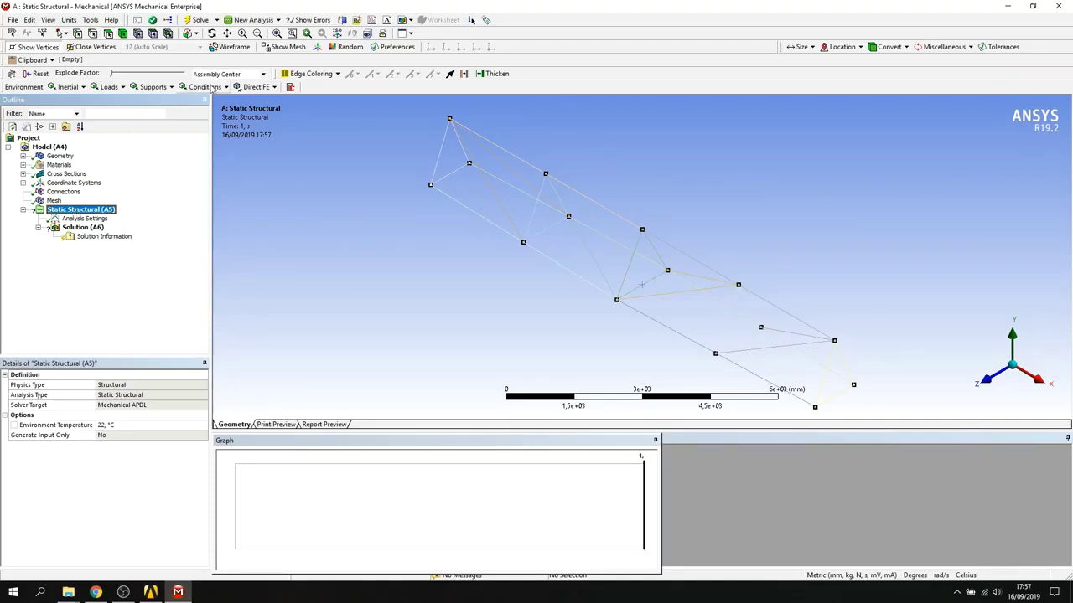
click(170, 90)
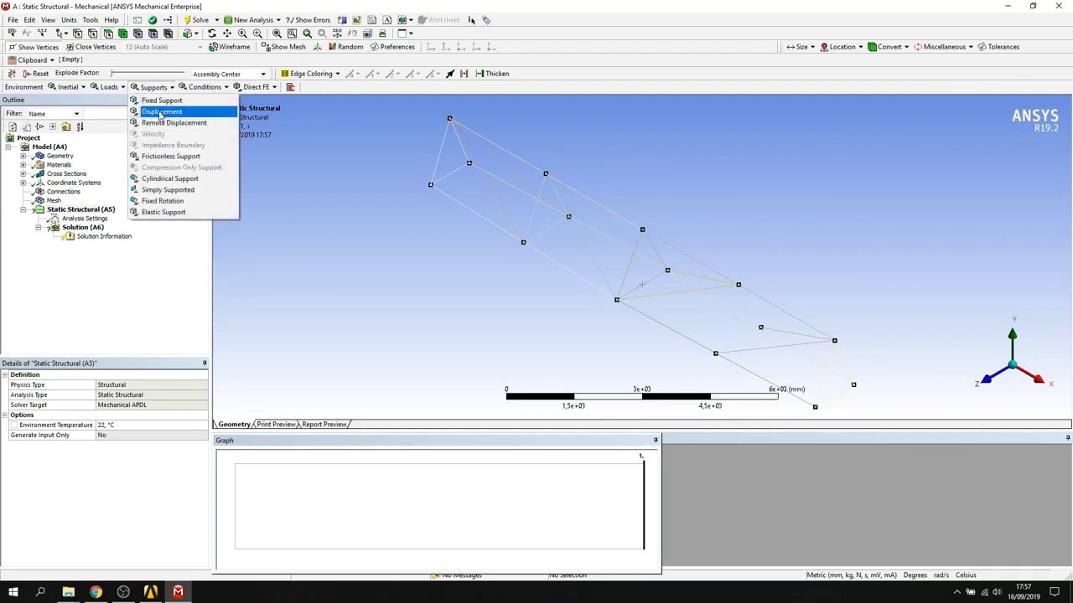
click(160, 111)
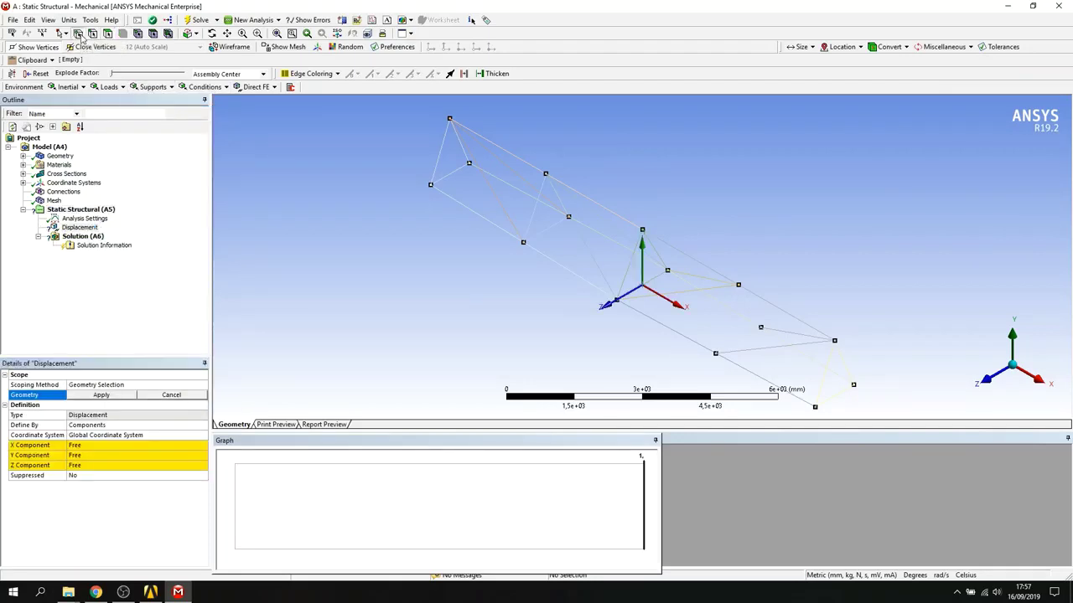
click(432, 190)
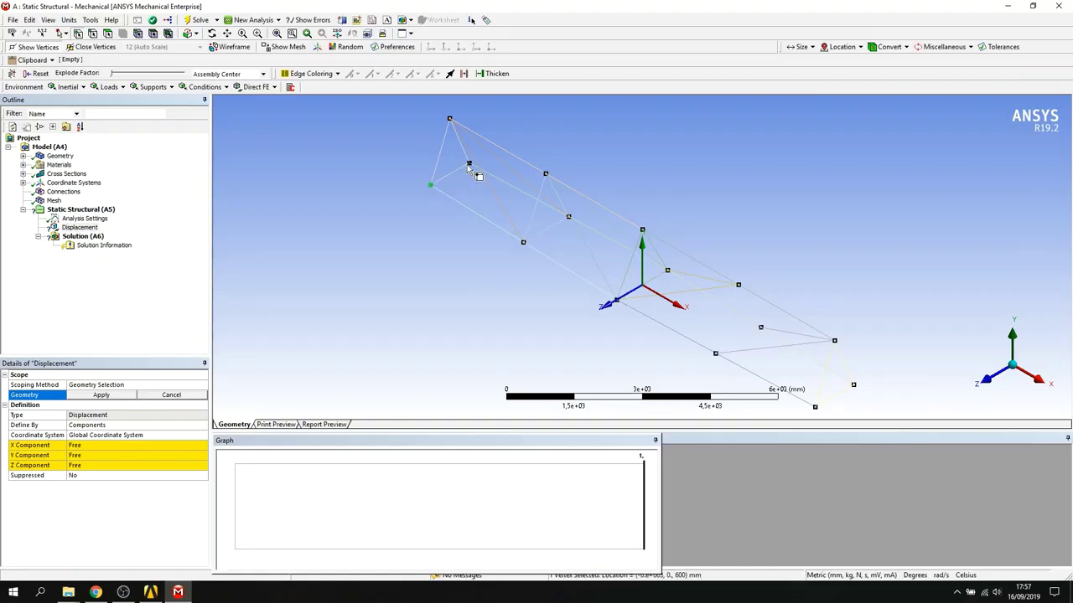
ctrl+click(469, 164)
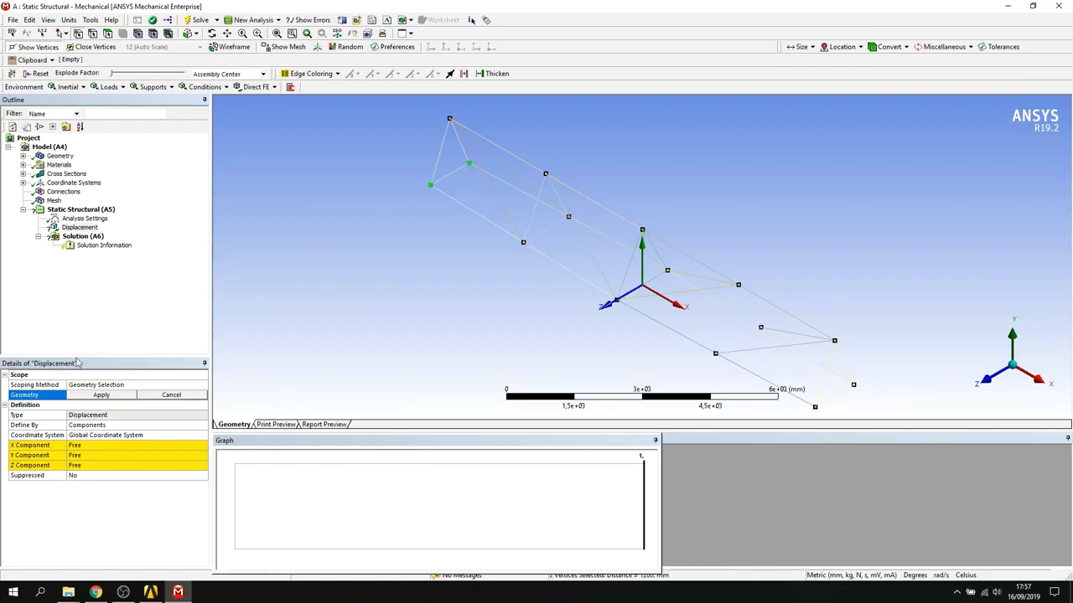
click(101, 394)
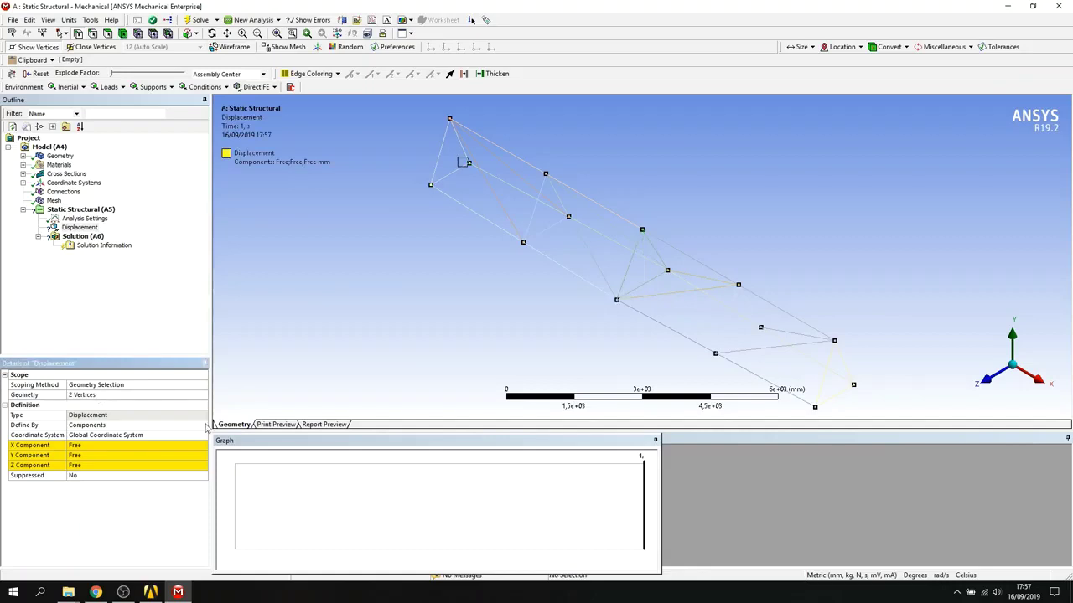
- Set the X, Y and Z components of this first displacement support to 0 mm
click(81, 447)
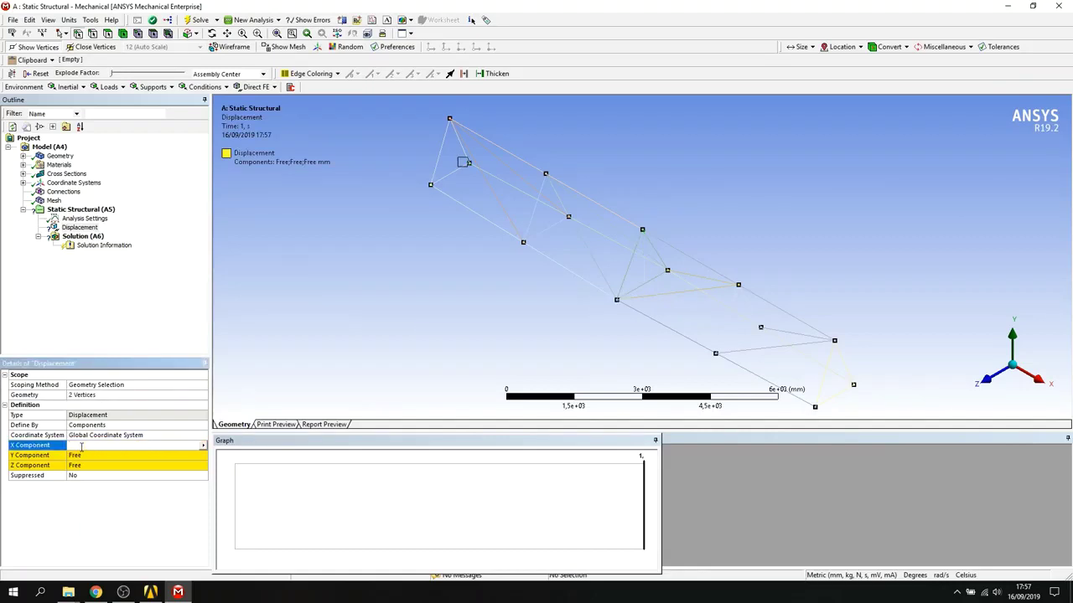
text(0)
click(81, 456)
text(0)
click(84, 465)
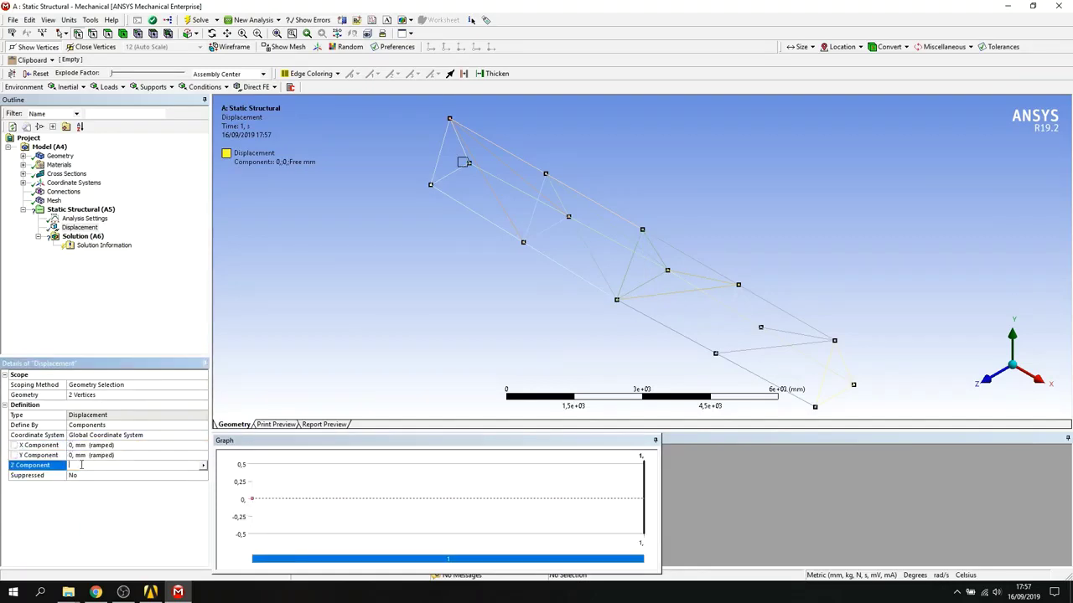
text(0)
key(Return)
- Add a second Displacement support scoped to the two bottom corner vertices at the truss's positive-X end
click(151, 87)
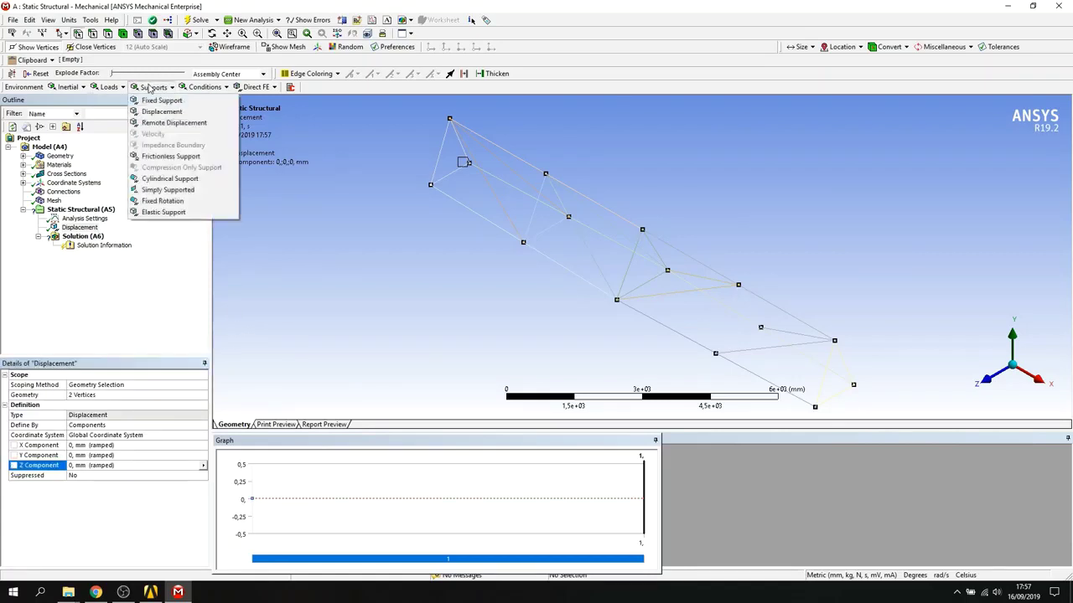
click(167, 112)
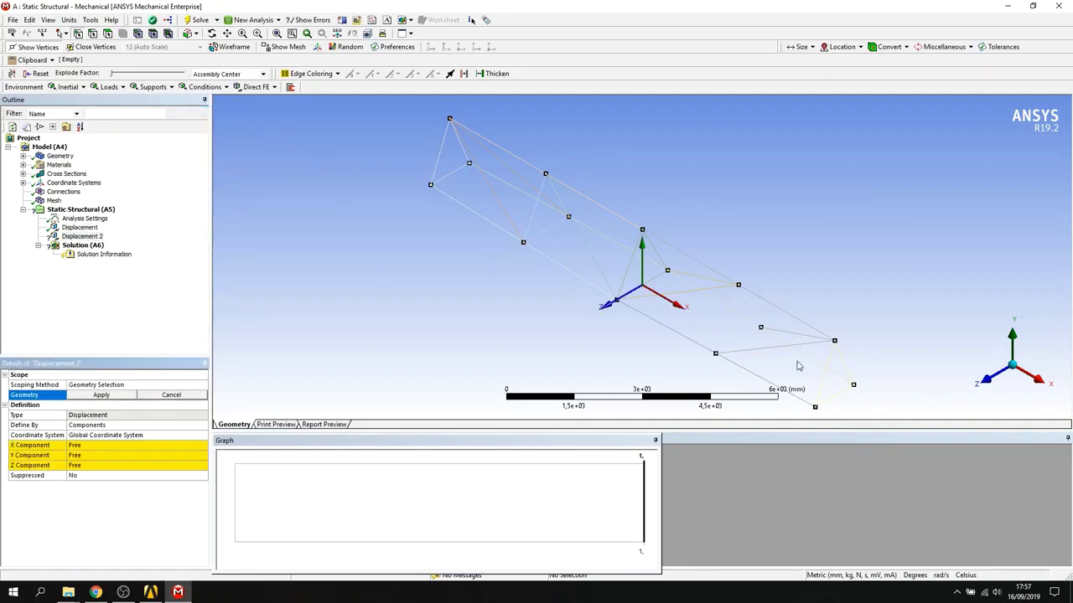
click(854, 389)
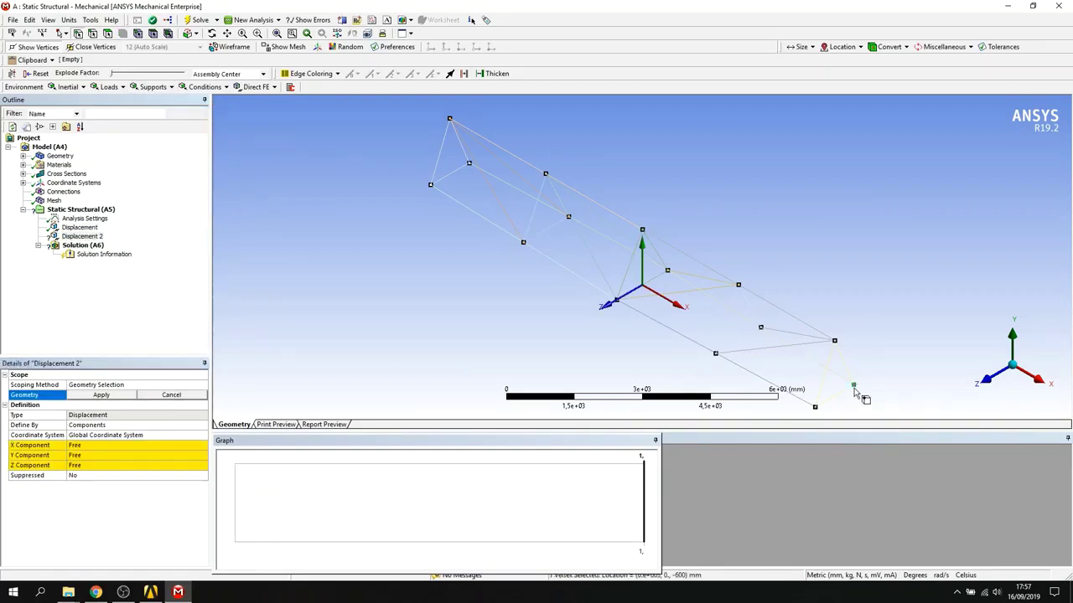
ctrl+click(815, 408)
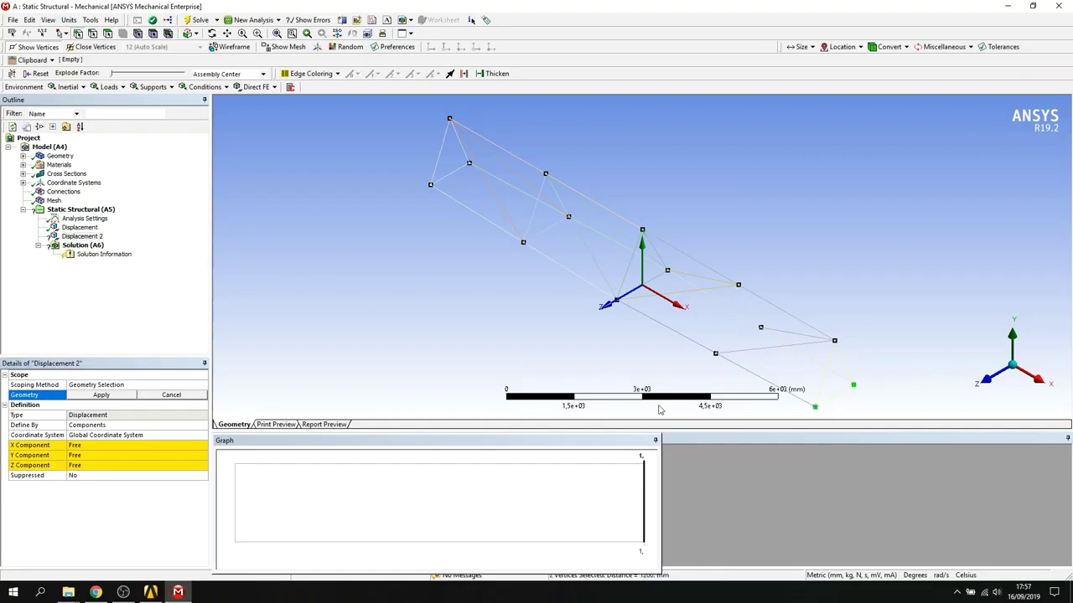
click(113, 395)
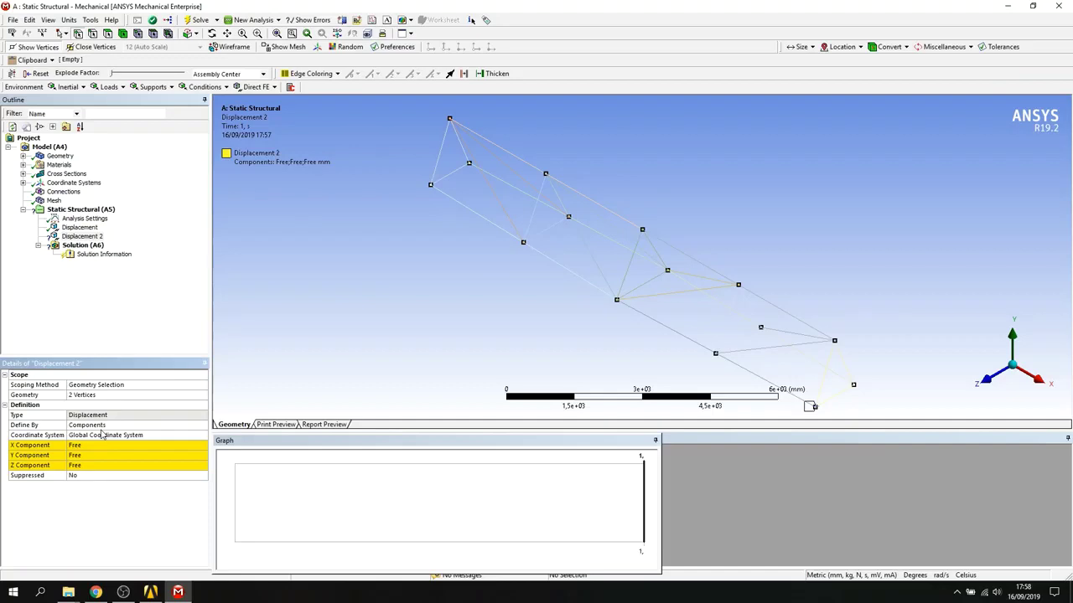
- Set the Y and Z components of the second displacement support to 0 mm
click(83, 455)
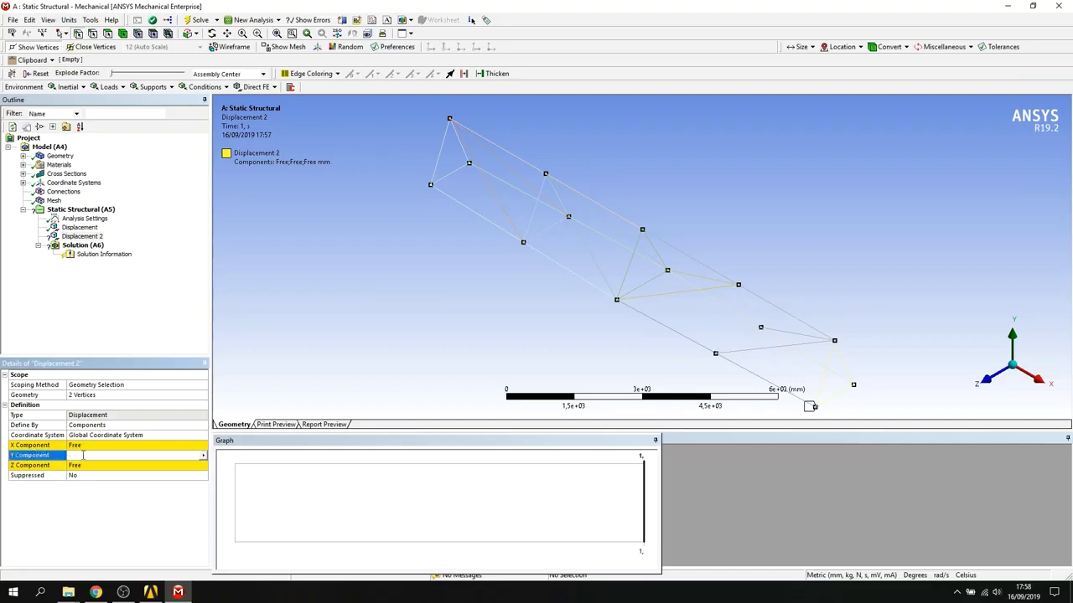
click(84, 465)
text(0)
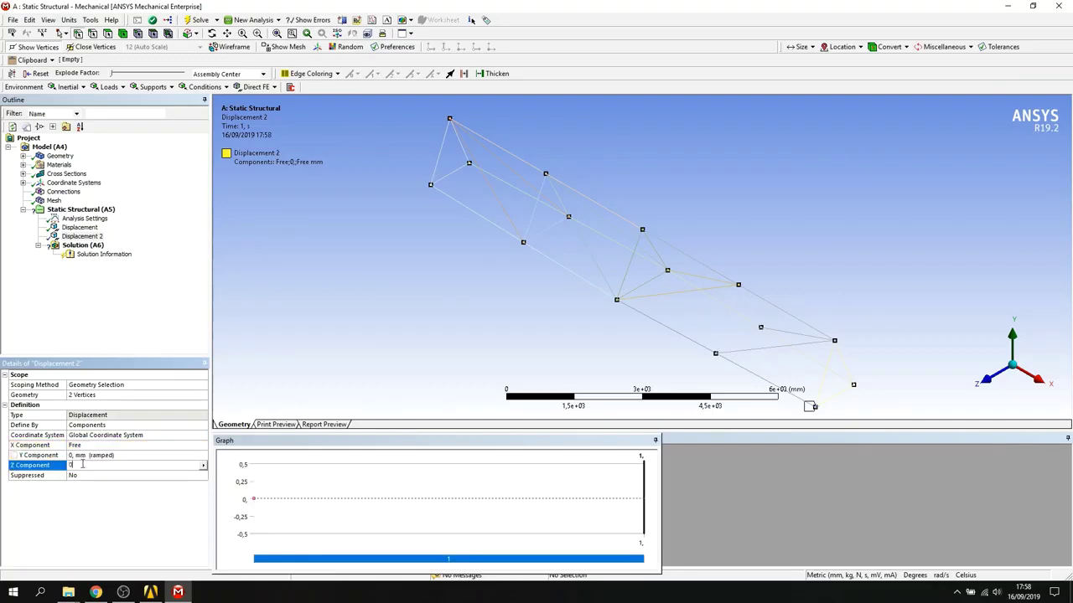
key(Return)
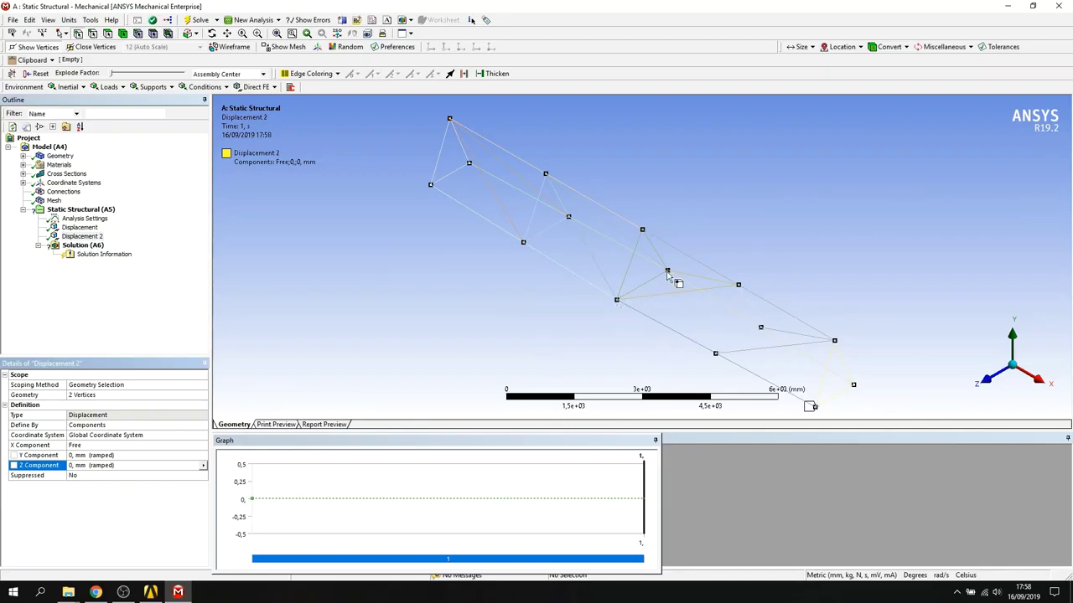
- Add a Force load scoped to the mid-span bottom vertex on the truss's positive-Z side
click(114, 88)
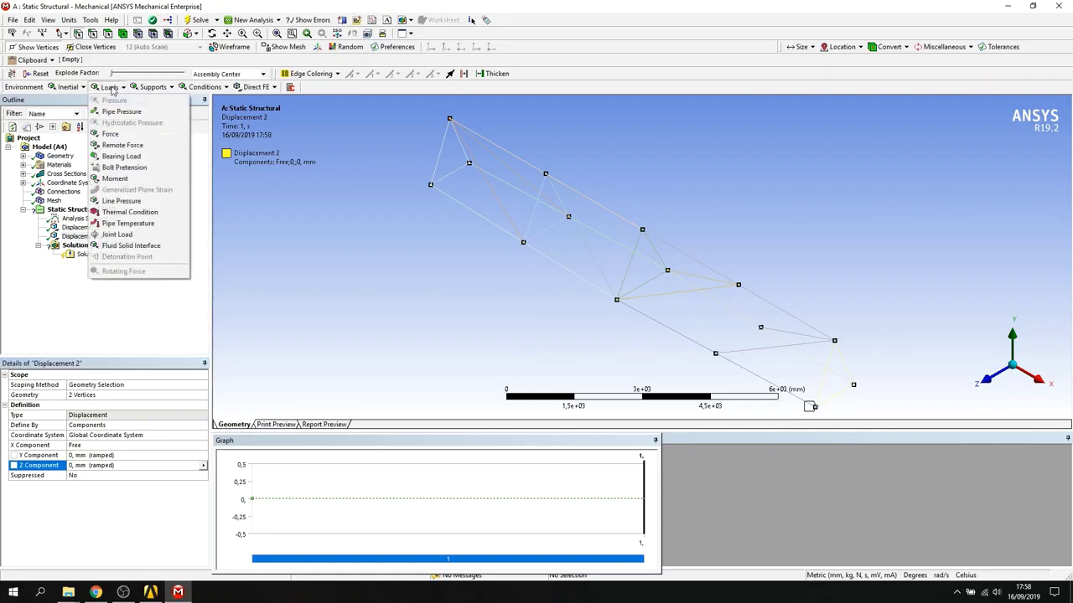
click(123, 135)
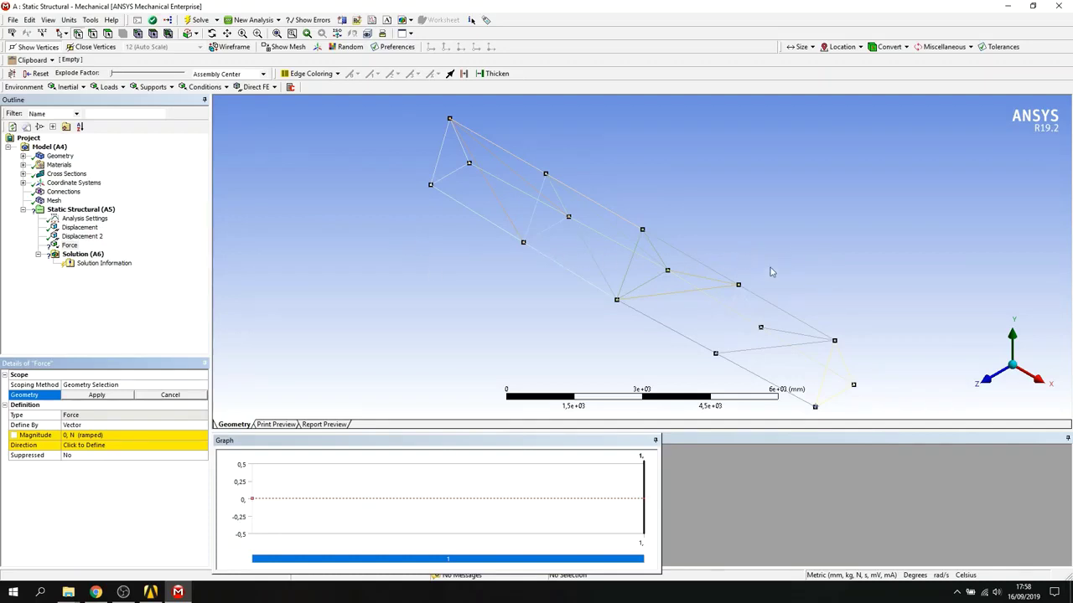
click(617, 300)
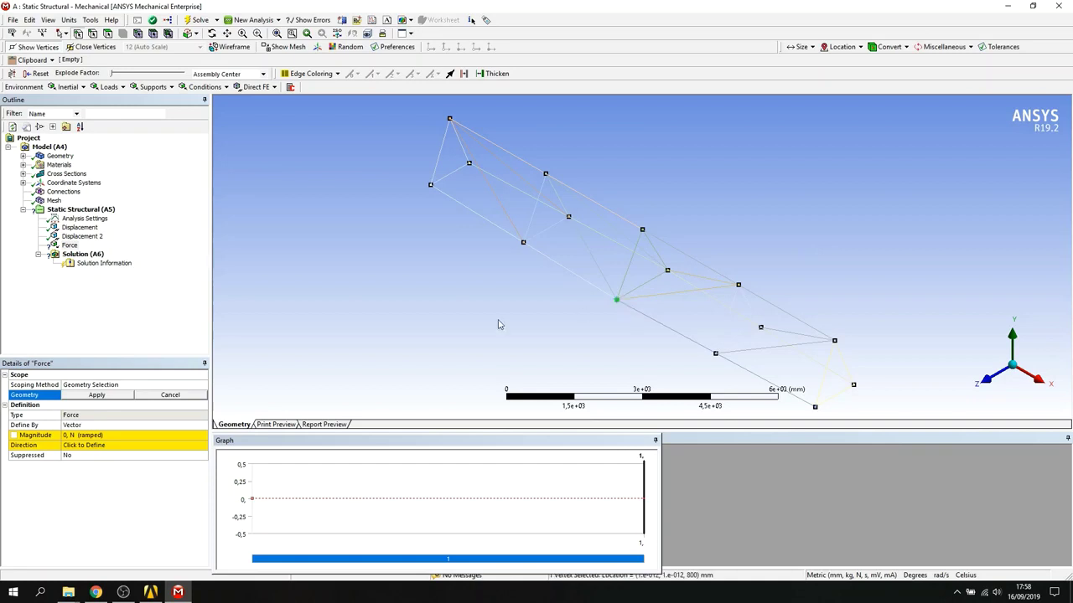
click(105, 395)
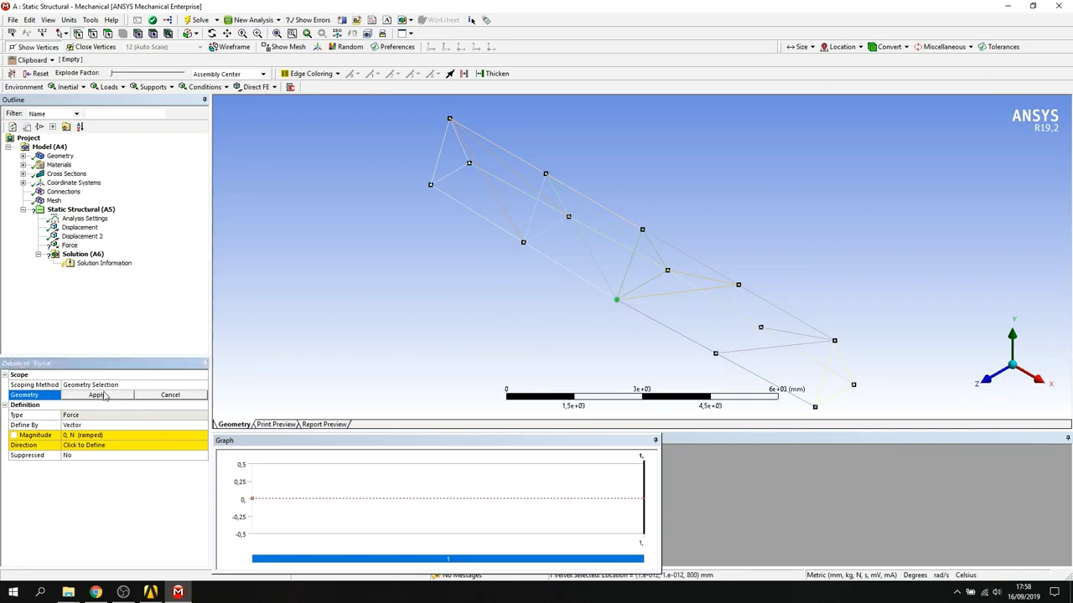
- Define the force by components and set its Y component to -12000 N
click(139, 426)
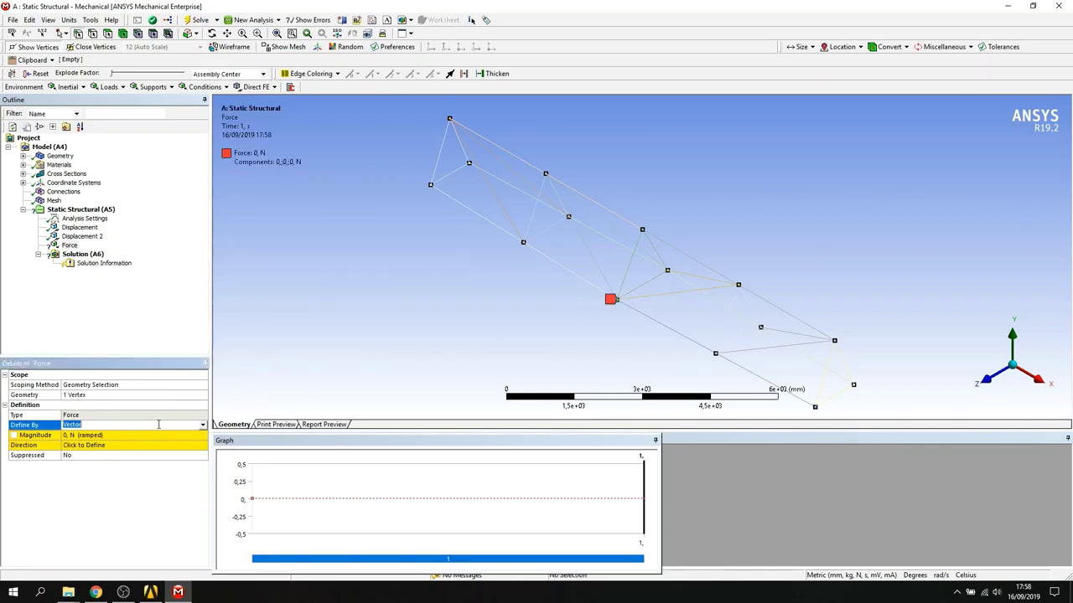
click(203, 426)
click(149, 438)
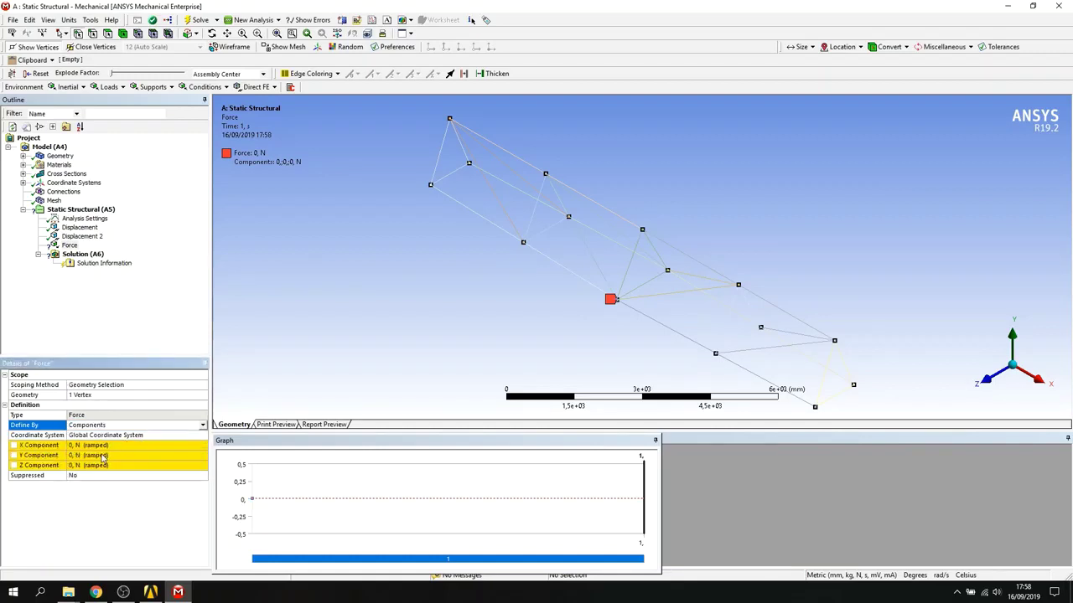
click(103, 457)
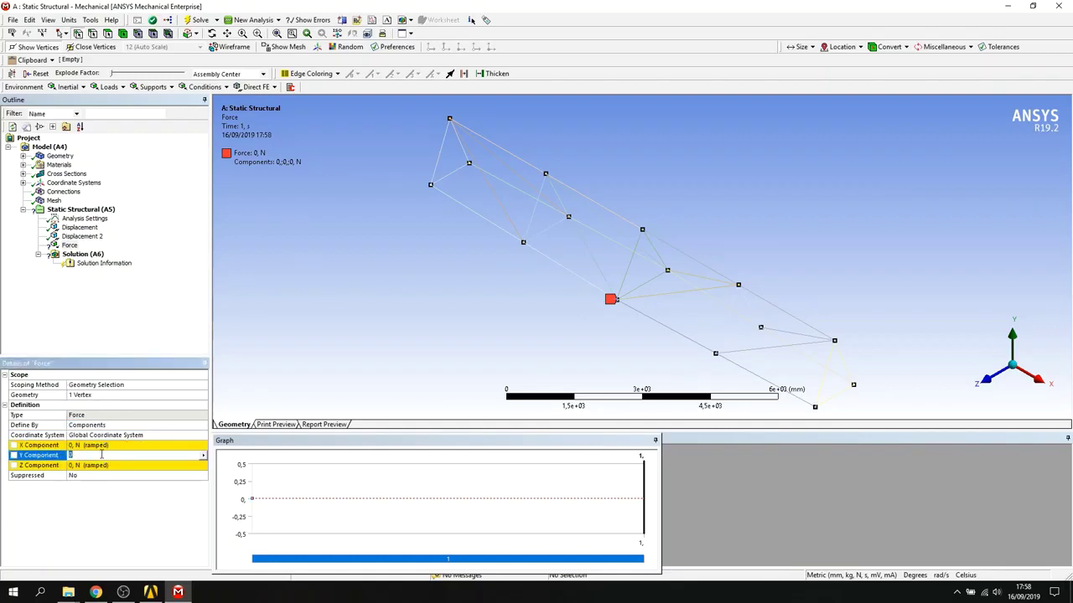
text(-12000)
key(Return)
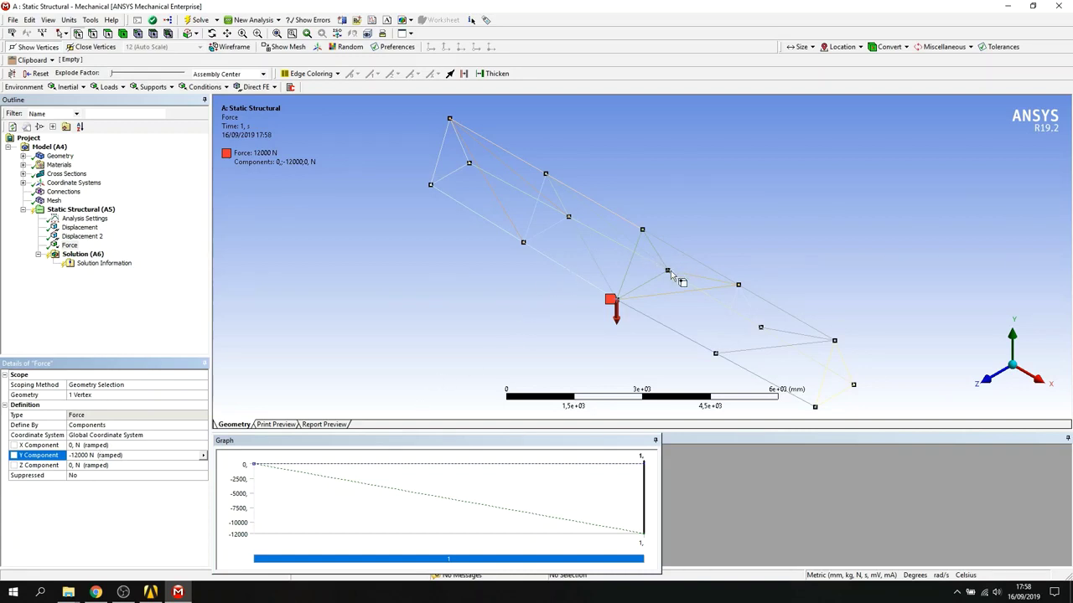
- Add a second Force load scoped to the mid-span bottom vertex on the truss's negative-Z side
click(109, 88)
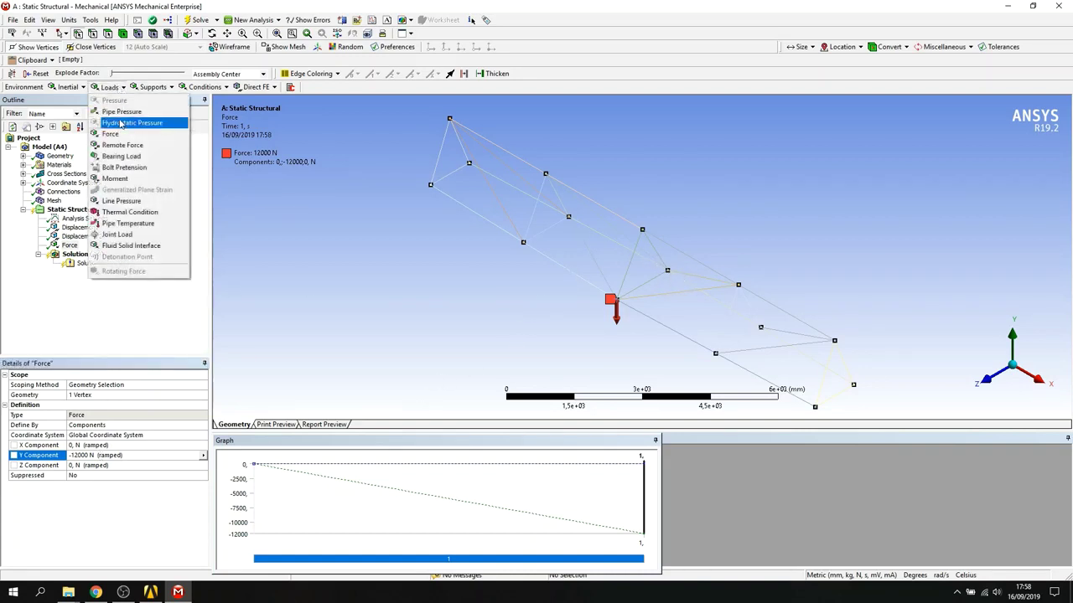
click(110, 134)
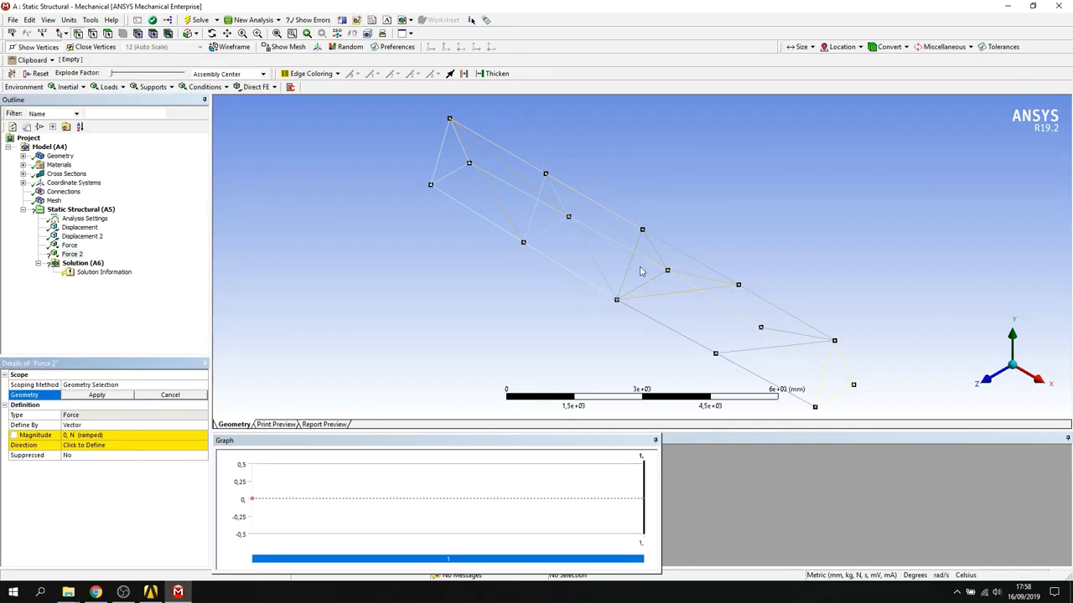
click(667, 270)
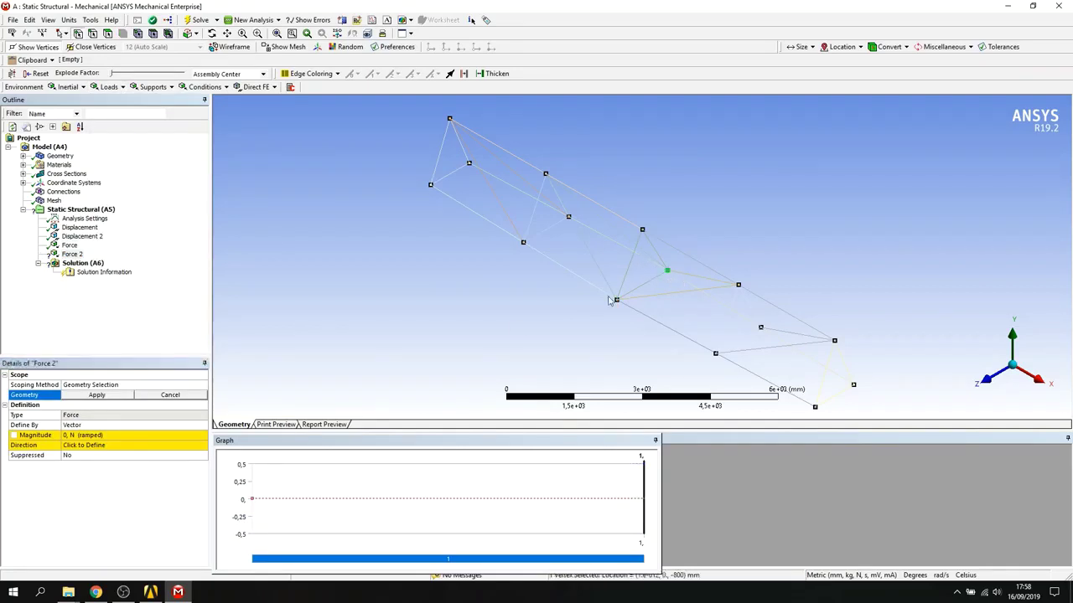
click(97, 395)
- Define the second force by components with a Y component of -7000 N, and display all supports and loads together
click(181, 425)
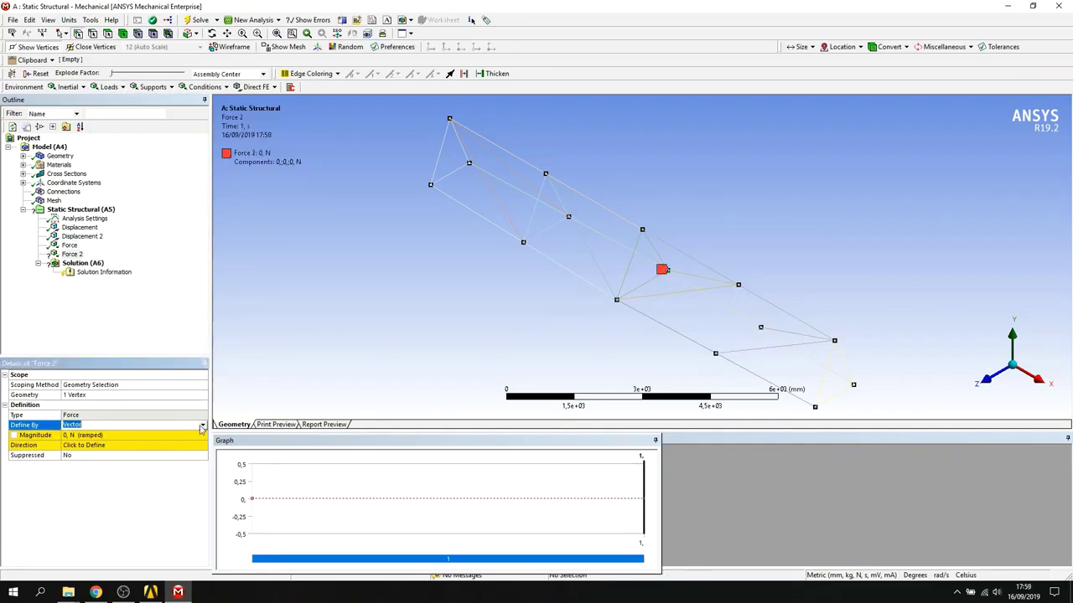
click(202, 425)
click(180, 435)
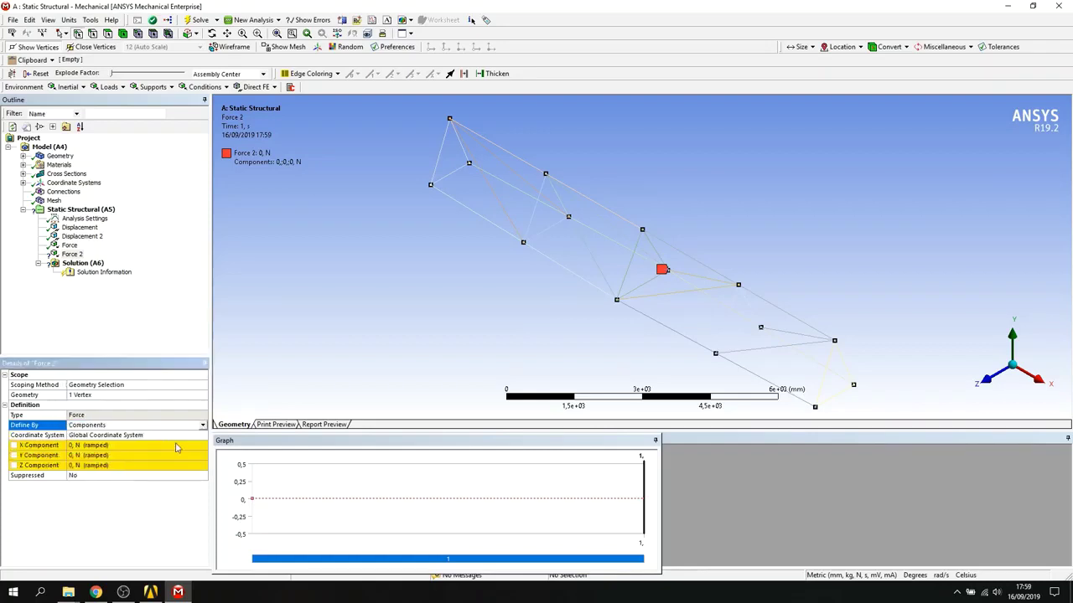
click(128, 455)
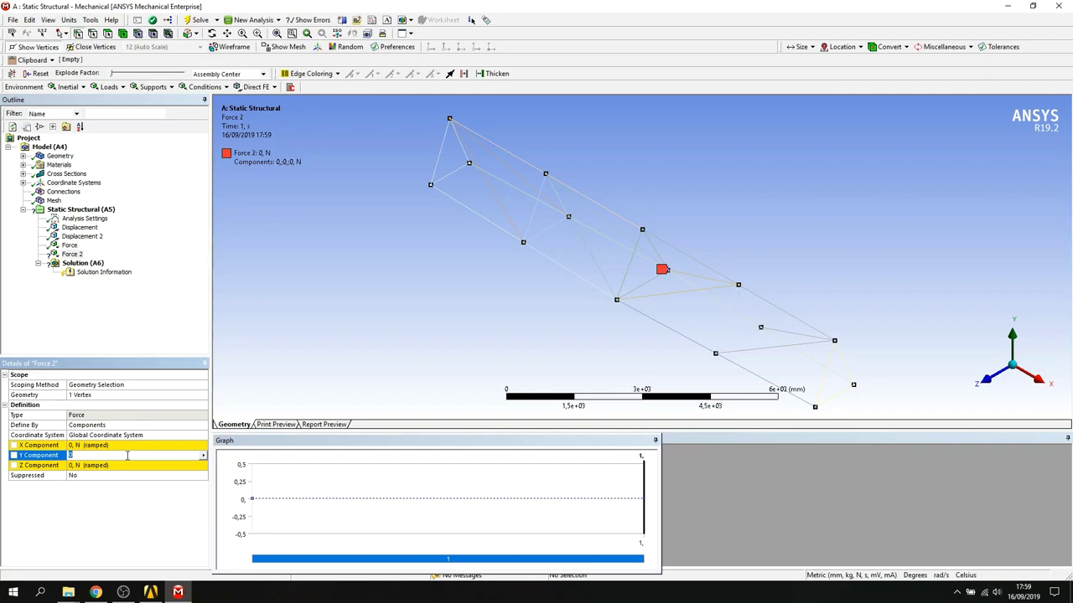
text(-)
key(Return)
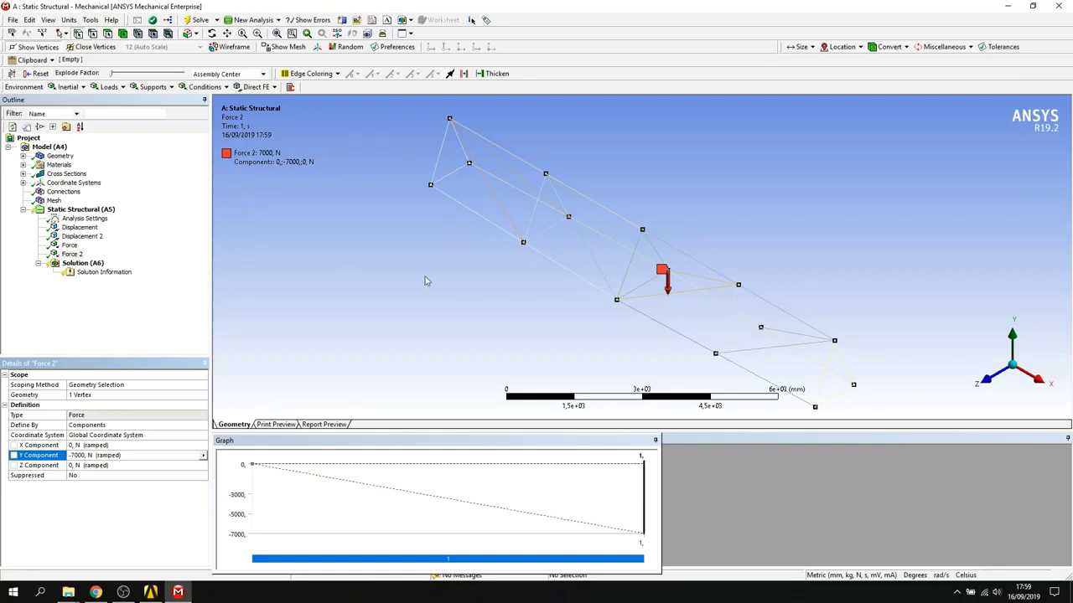
click(83, 210)
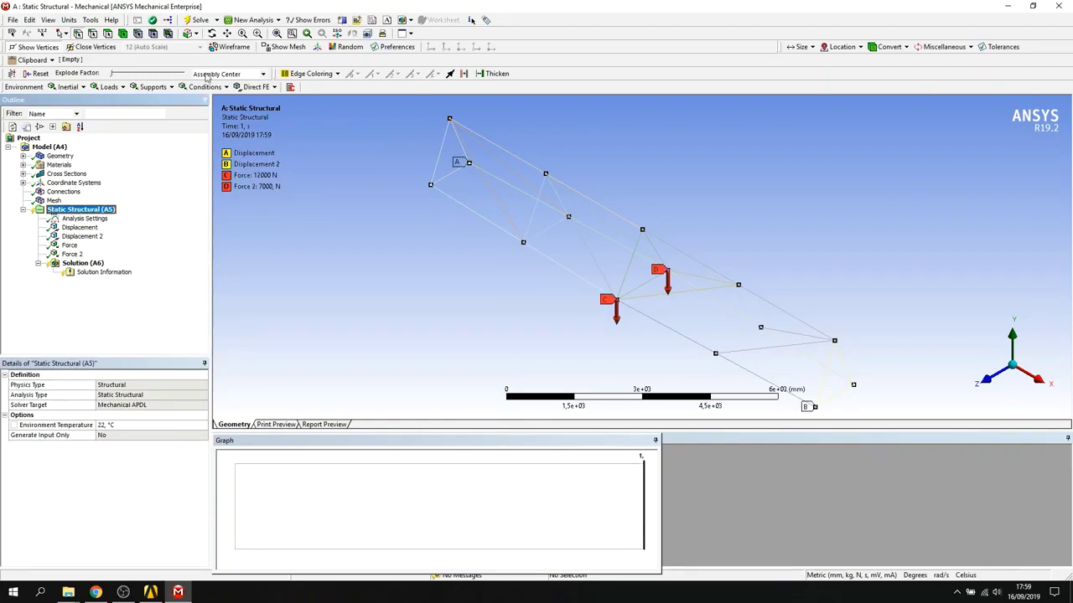
- Add a Total Deformation result for all bodies to the solution
click(83, 263)
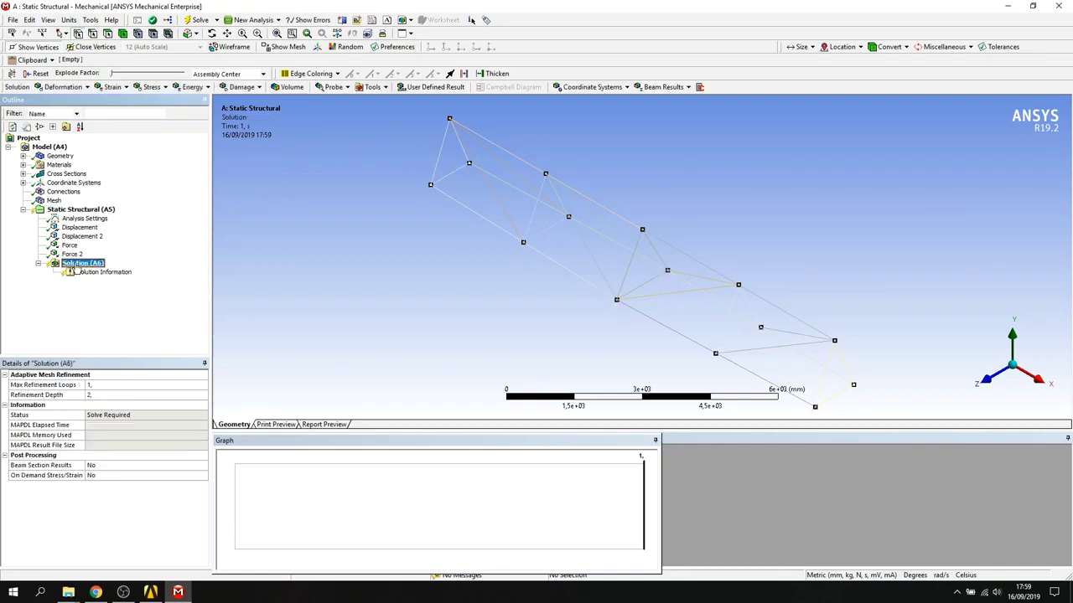
click(71, 88)
click(80, 104)
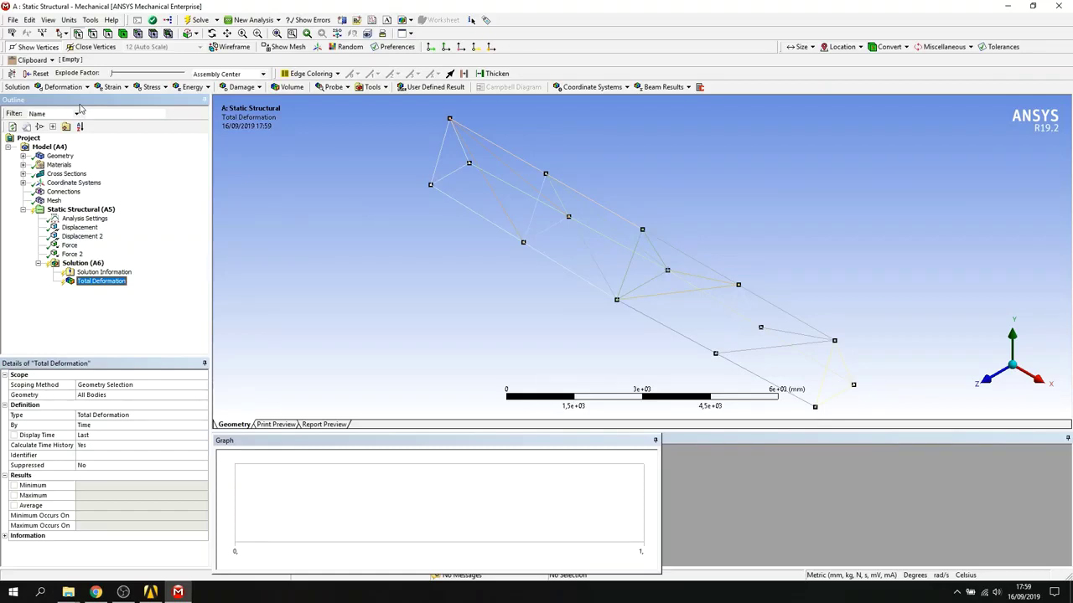
click(162, 88)
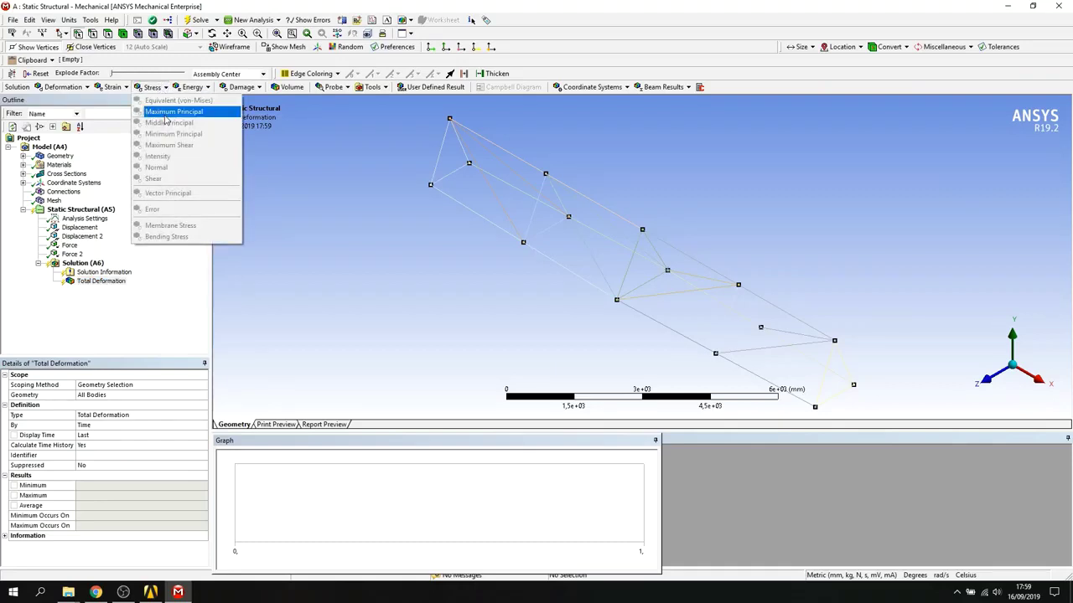
click(117, 87)
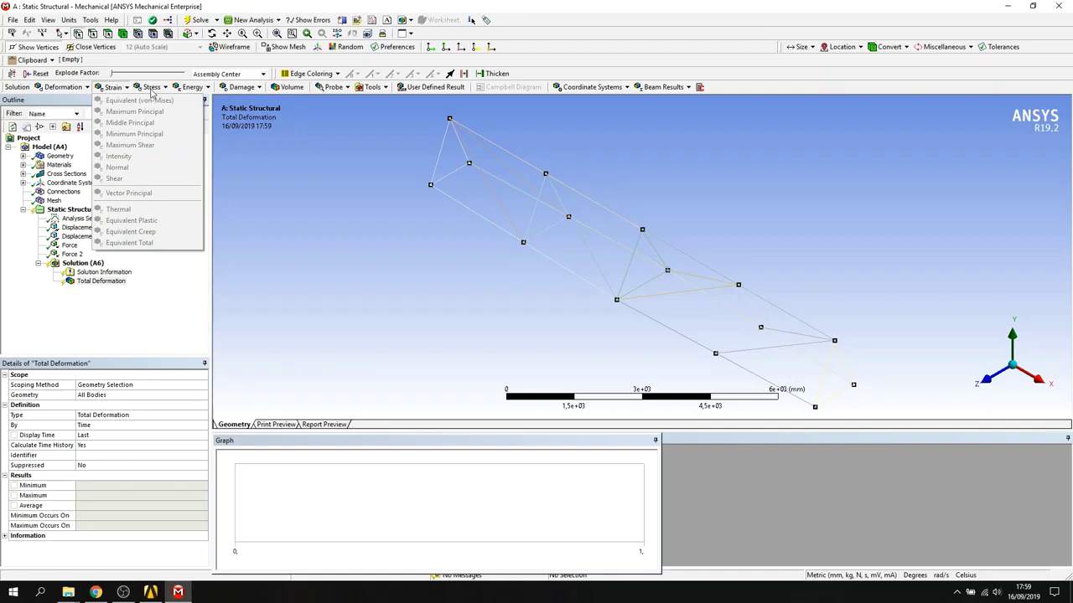
click(325, 221)
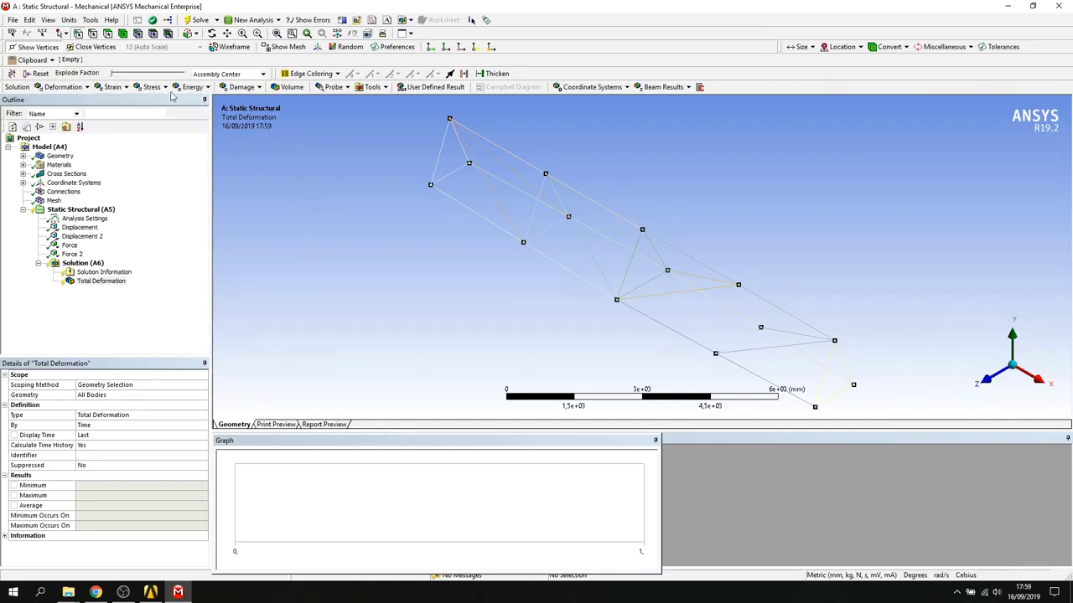
- Add a Beam Tool with its direct and combined stress results to the solution, and solve the analysis
click(386, 89)
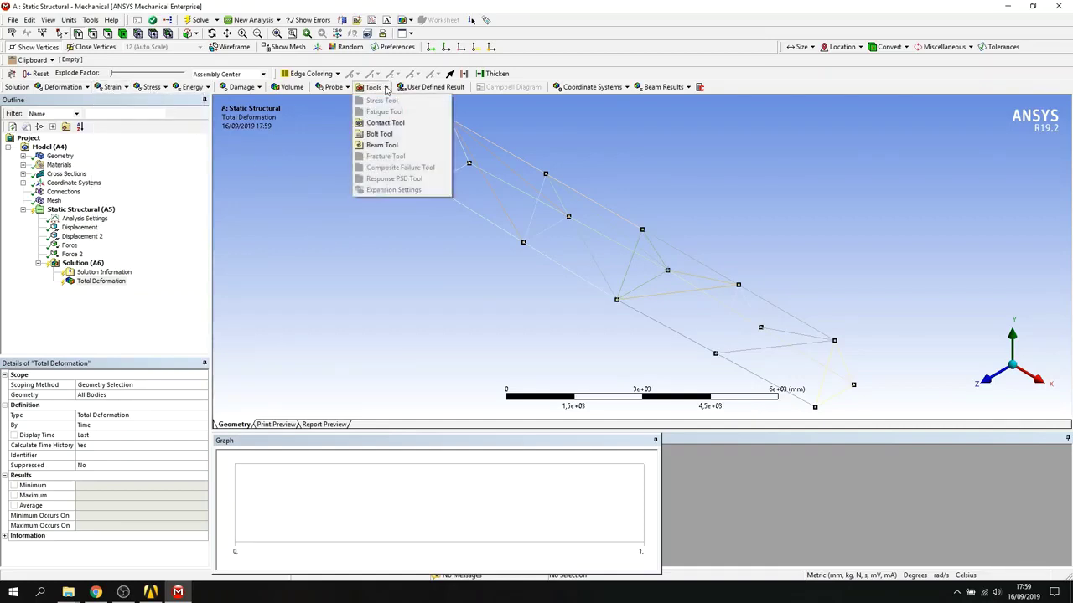
click(390, 147)
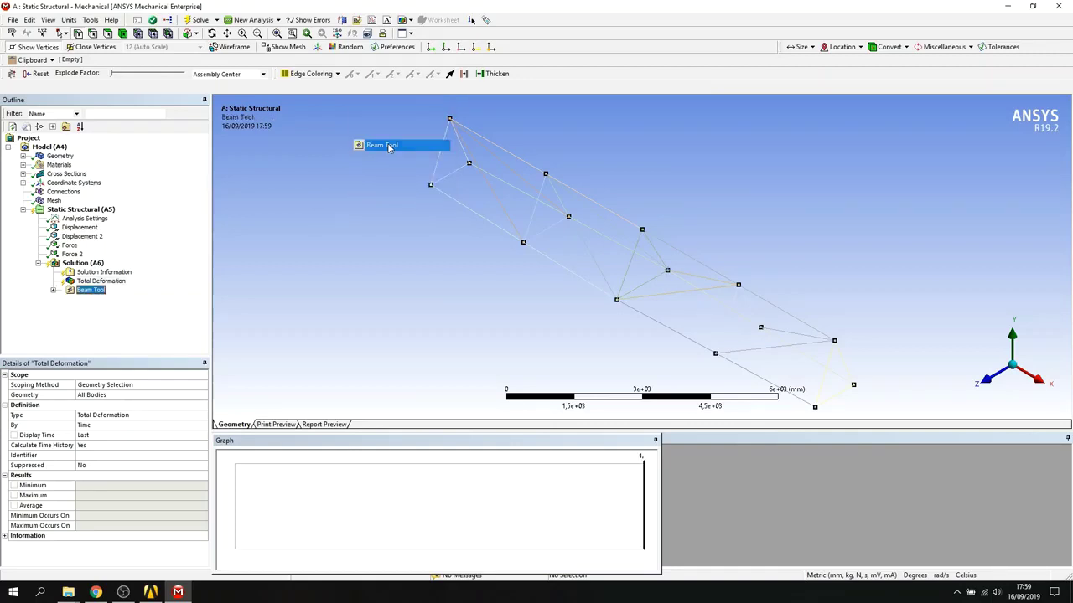
click(54, 291)
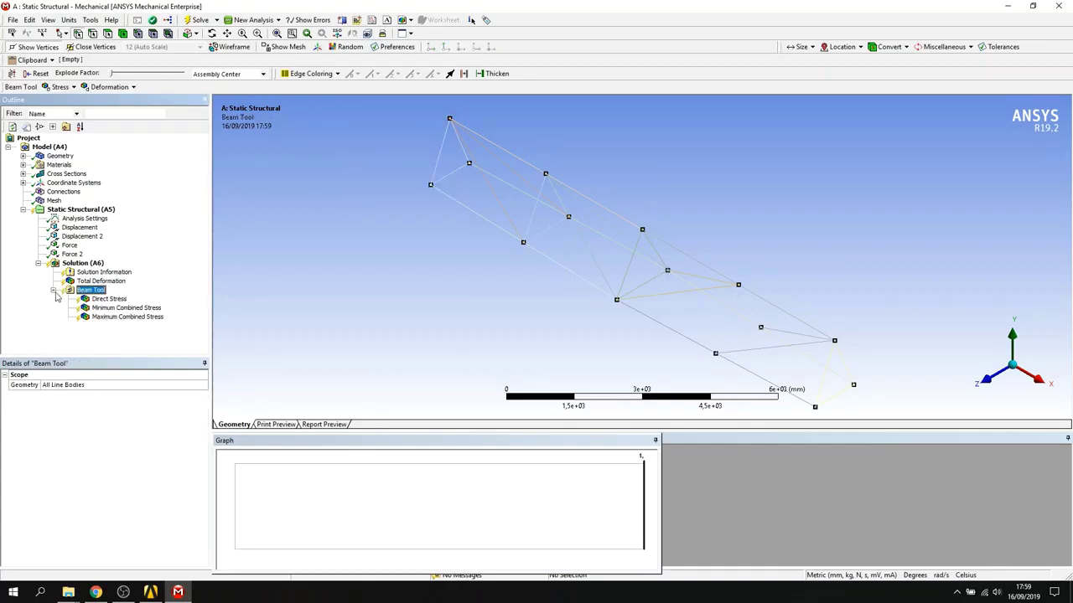
click(109, 299)
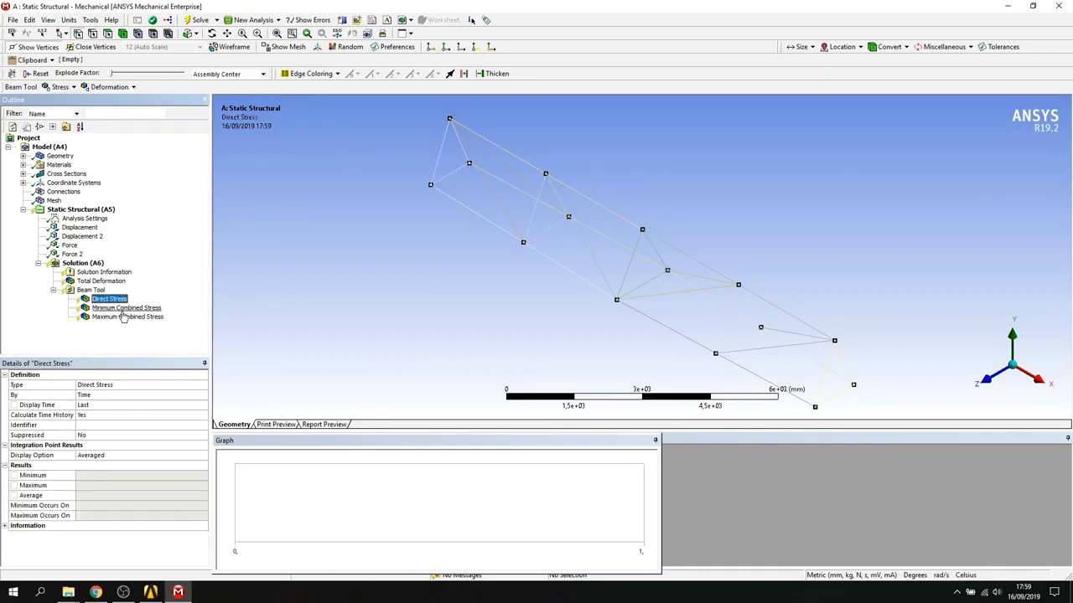
click(117, 308)
click(124, 317)
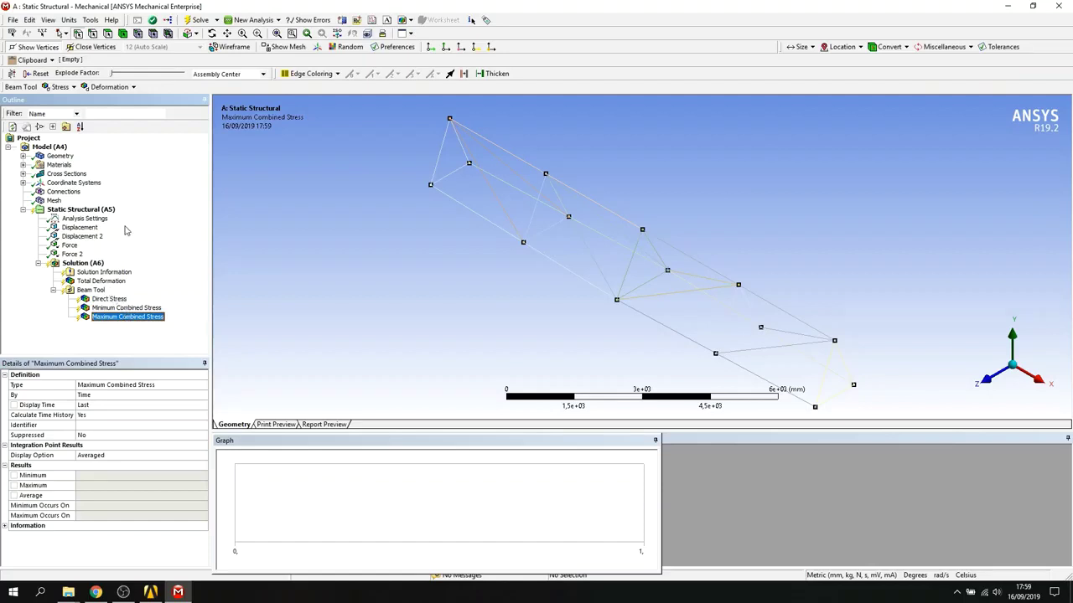
click(202, 22)
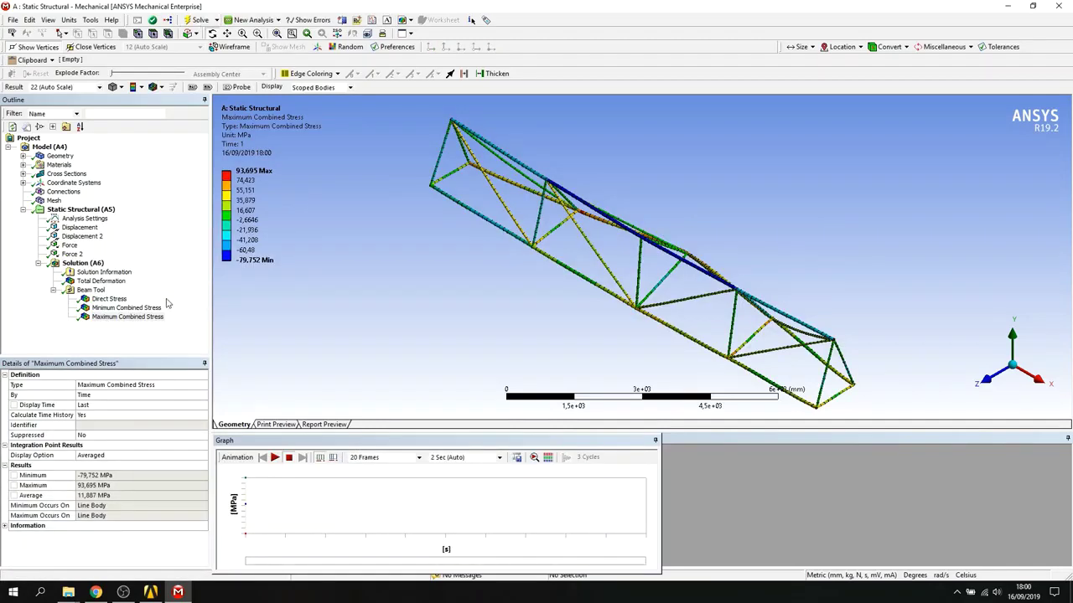
- Show the maximum and minimum labels on the Total Deformation result and animate the deformation
click(101, 280)
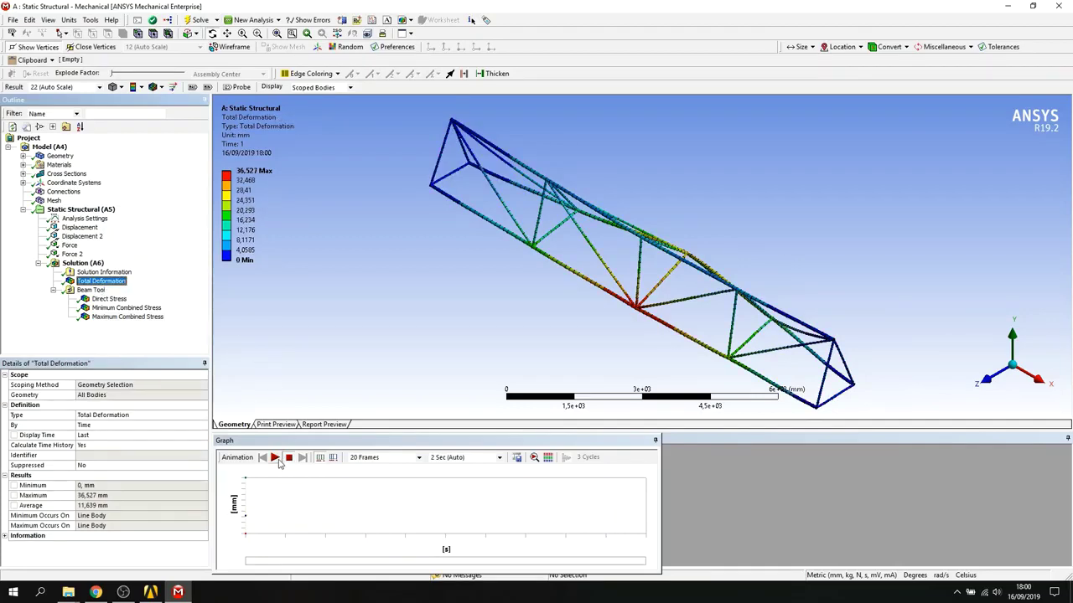
click(193, 88)
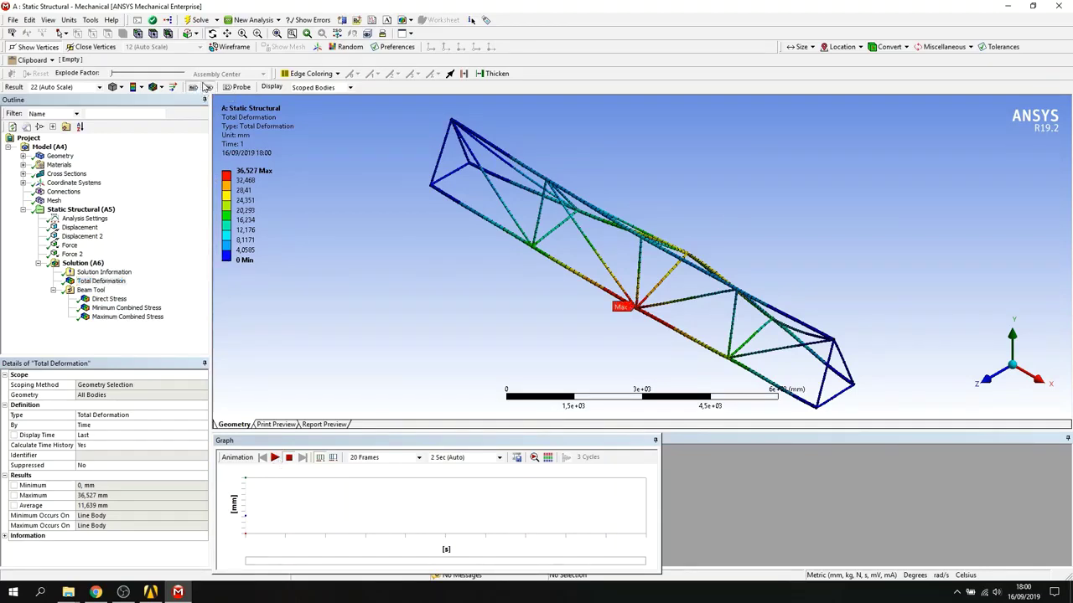
click(207, 87)
click(274, 460)
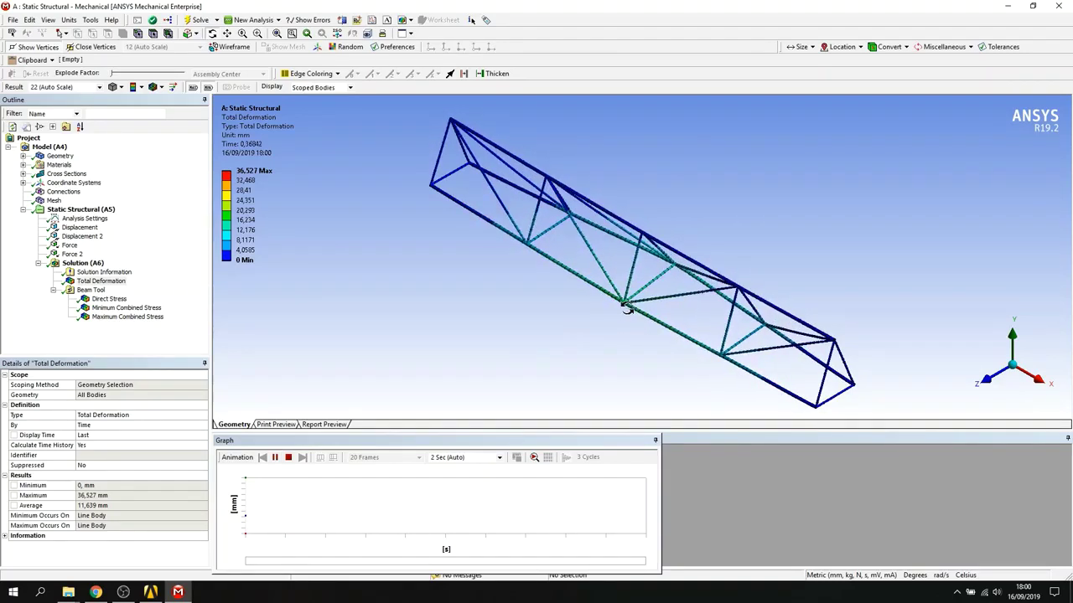
- Animate the Beam Tool's Direct Stress, Minimum Combined Stress and Maximum Combined Stress results in turn
click(111, 299)
click(275, 457)
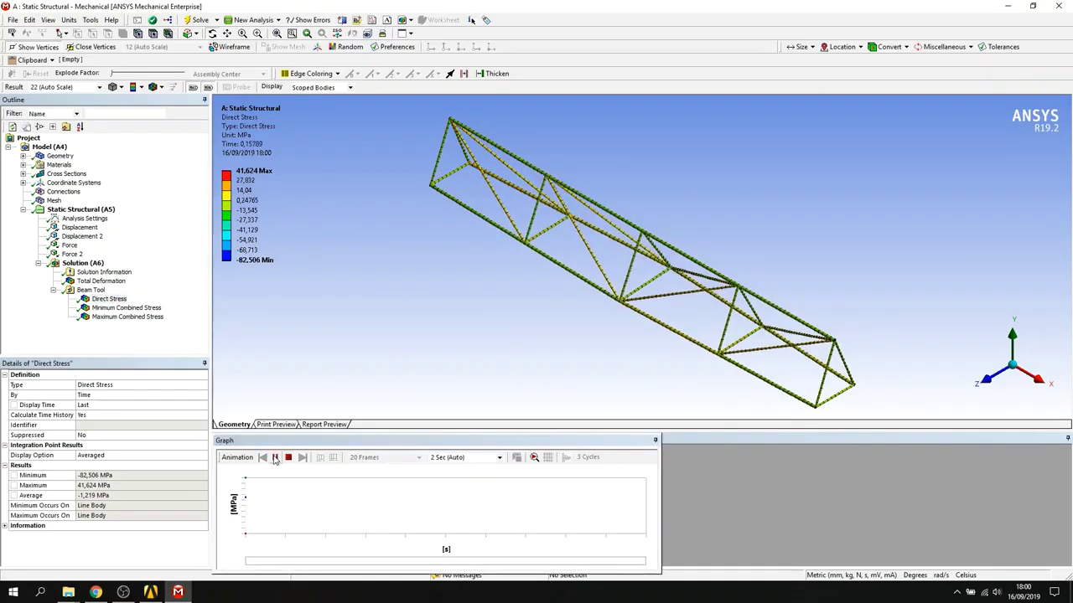
click(134, 308)
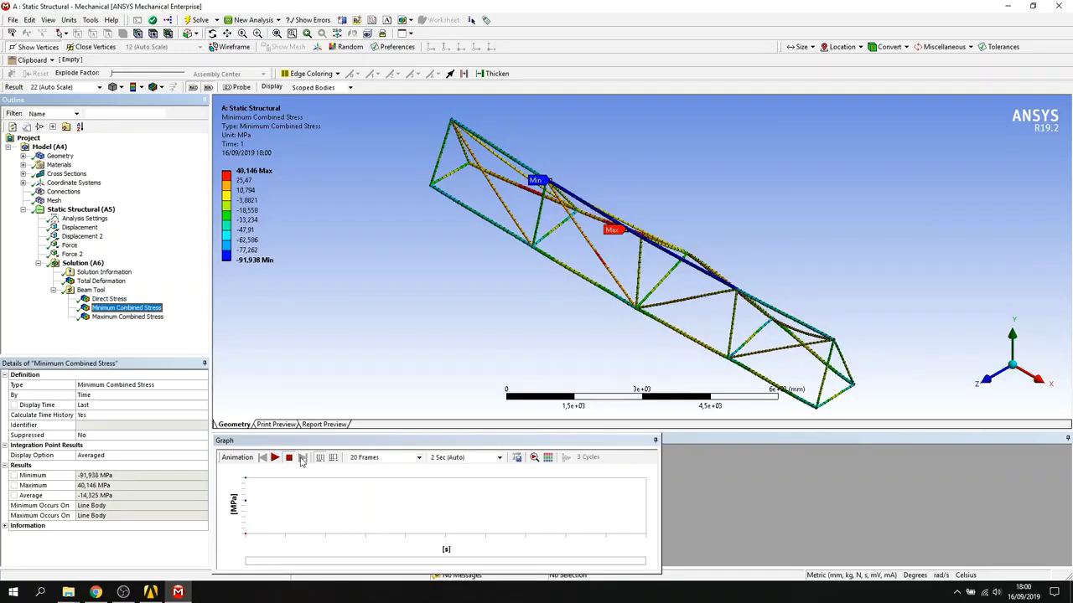
click(274, 458)
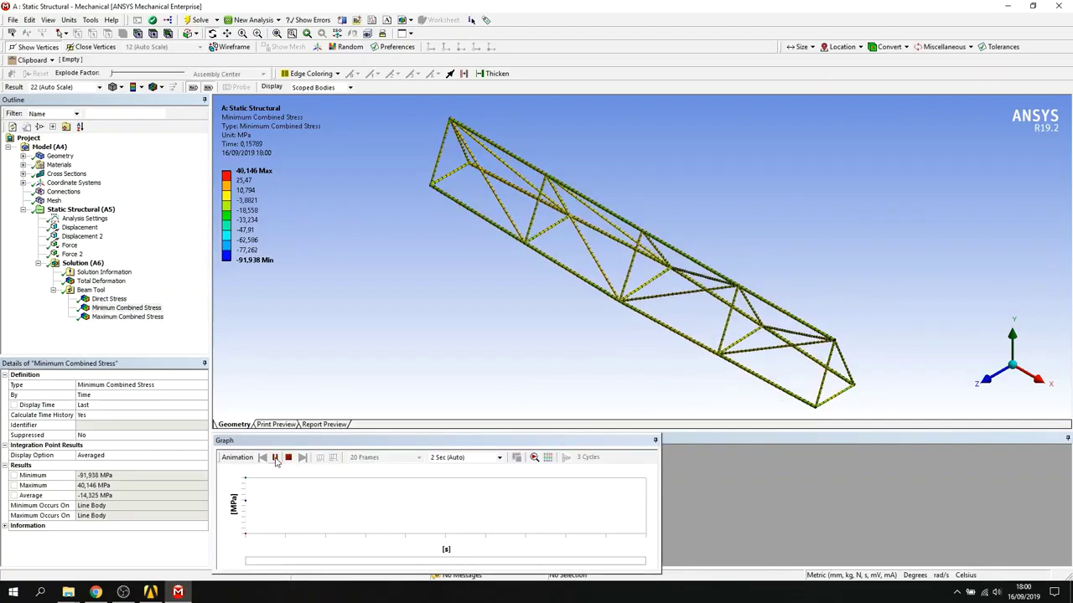
click(127, 316)
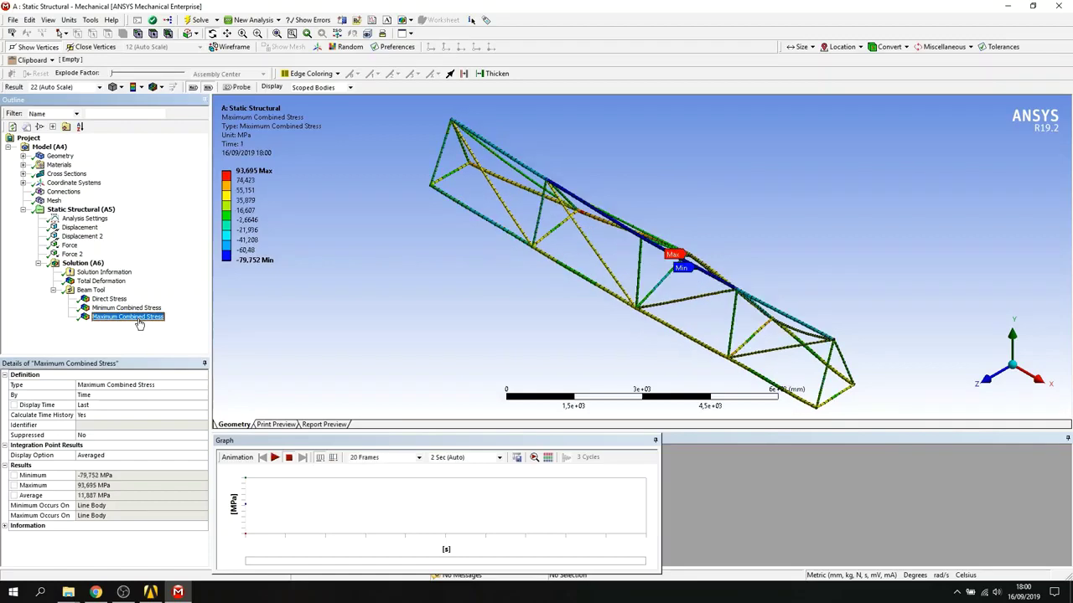
click(274, 458)
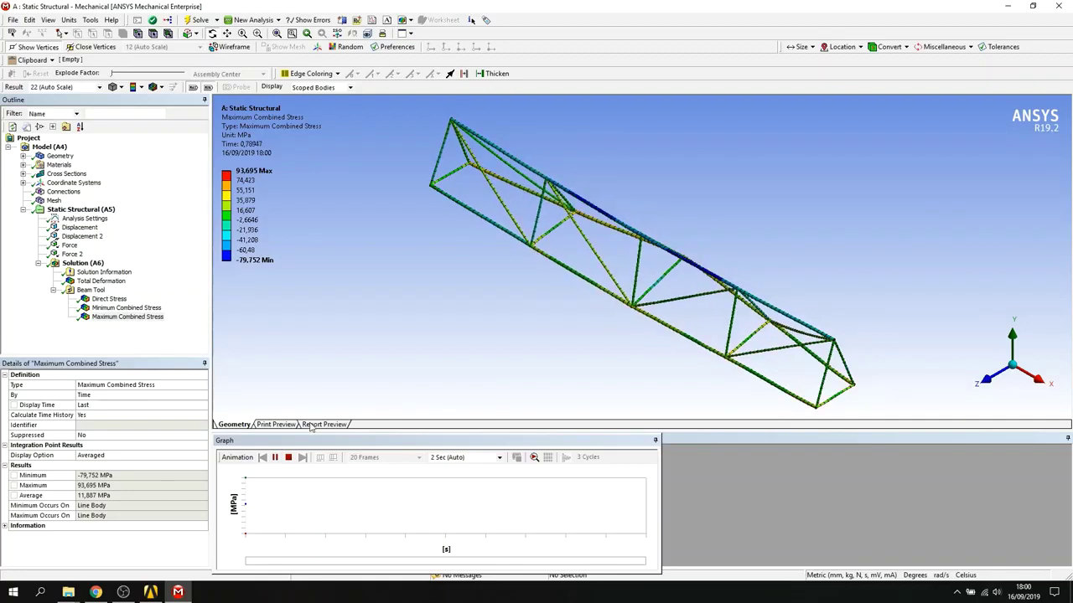
click(289, 460)
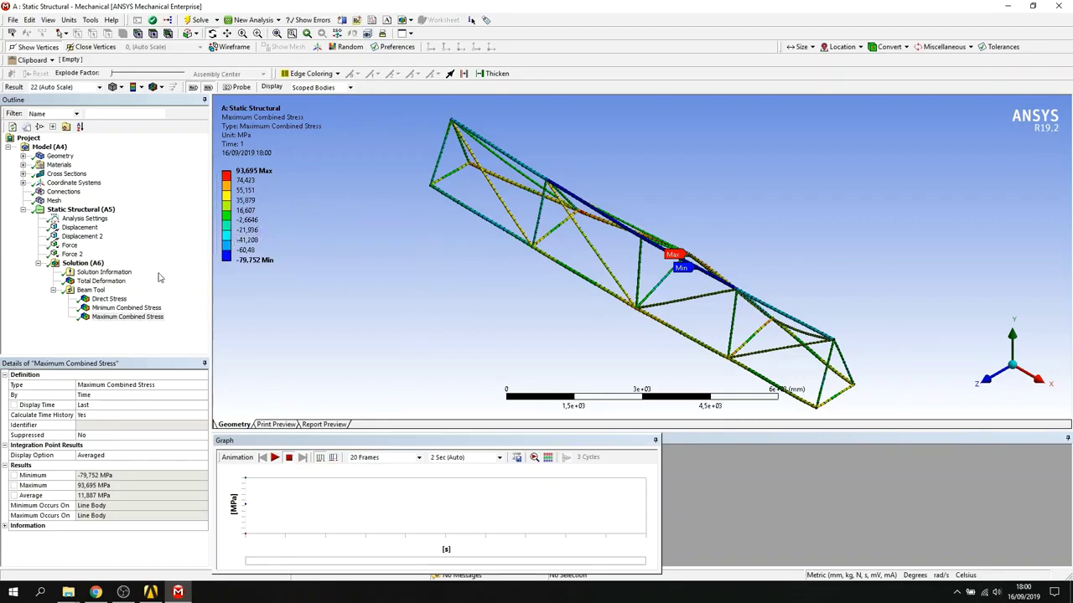
- Add a Force Reaction probe to the solution with the first Displacement support as its boundary condition
click(84, 264)
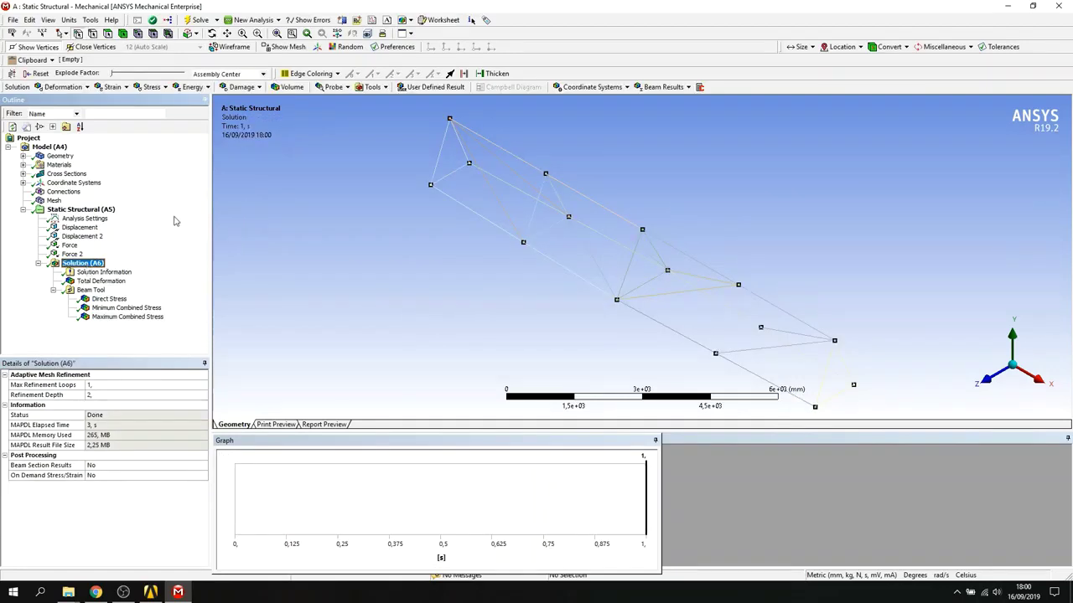
click(347, 87)
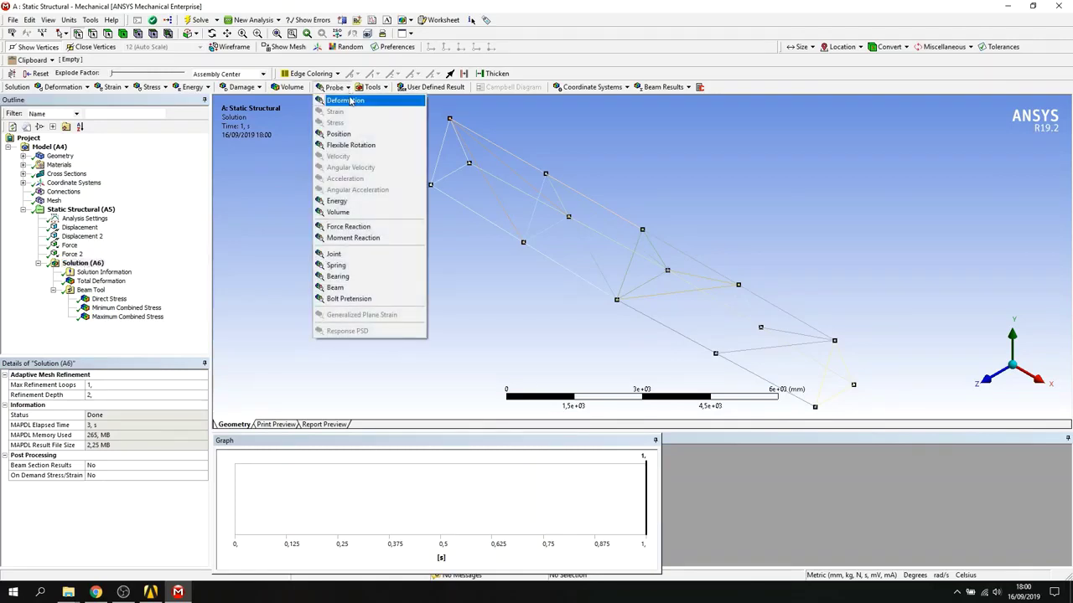
click(367, 230)
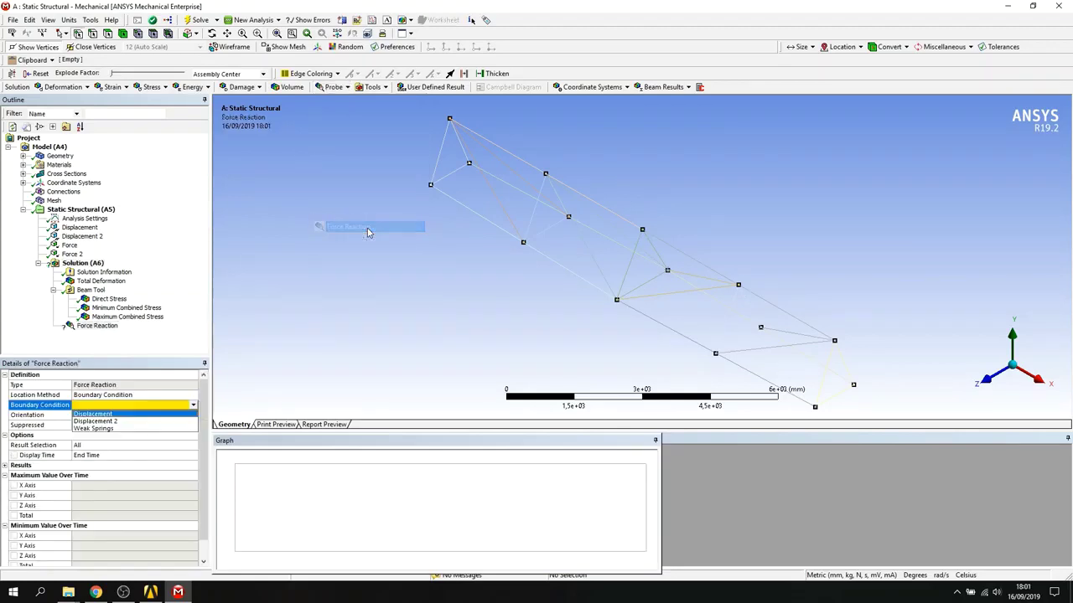
click(174, 405)
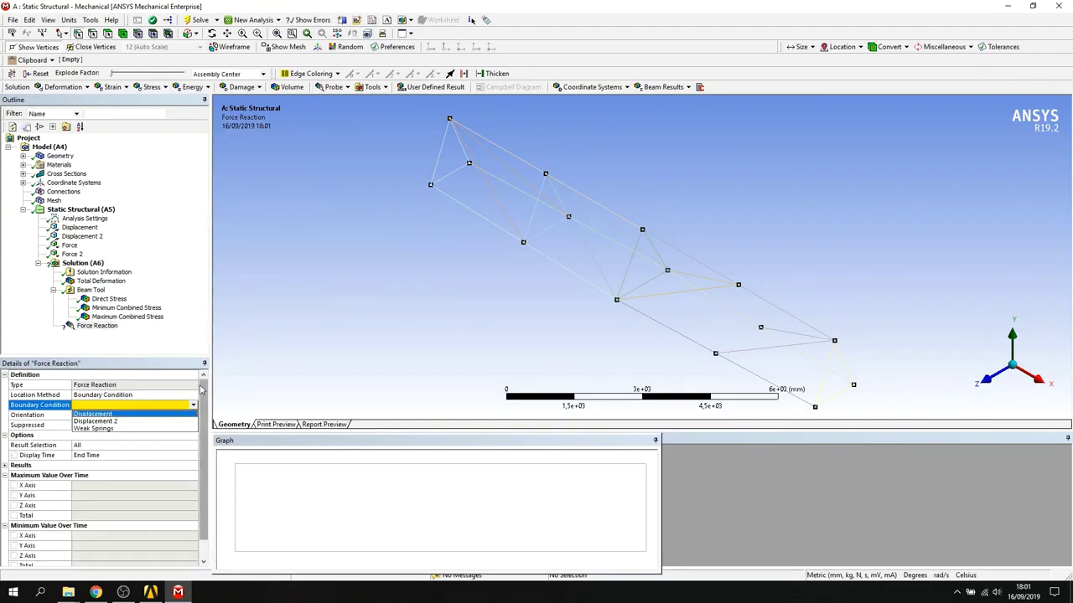
click(94, 414)
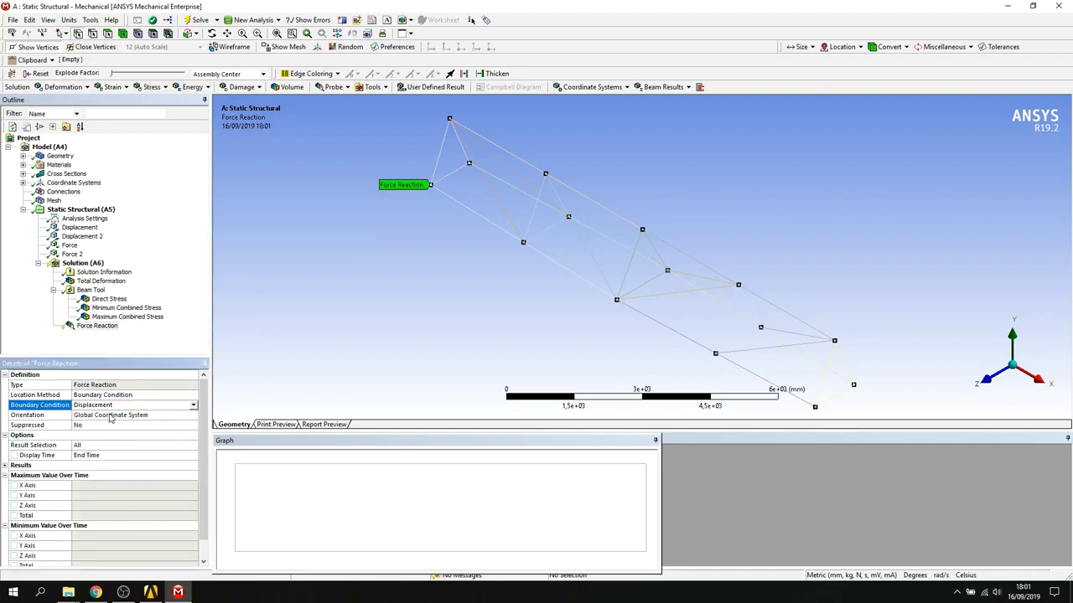